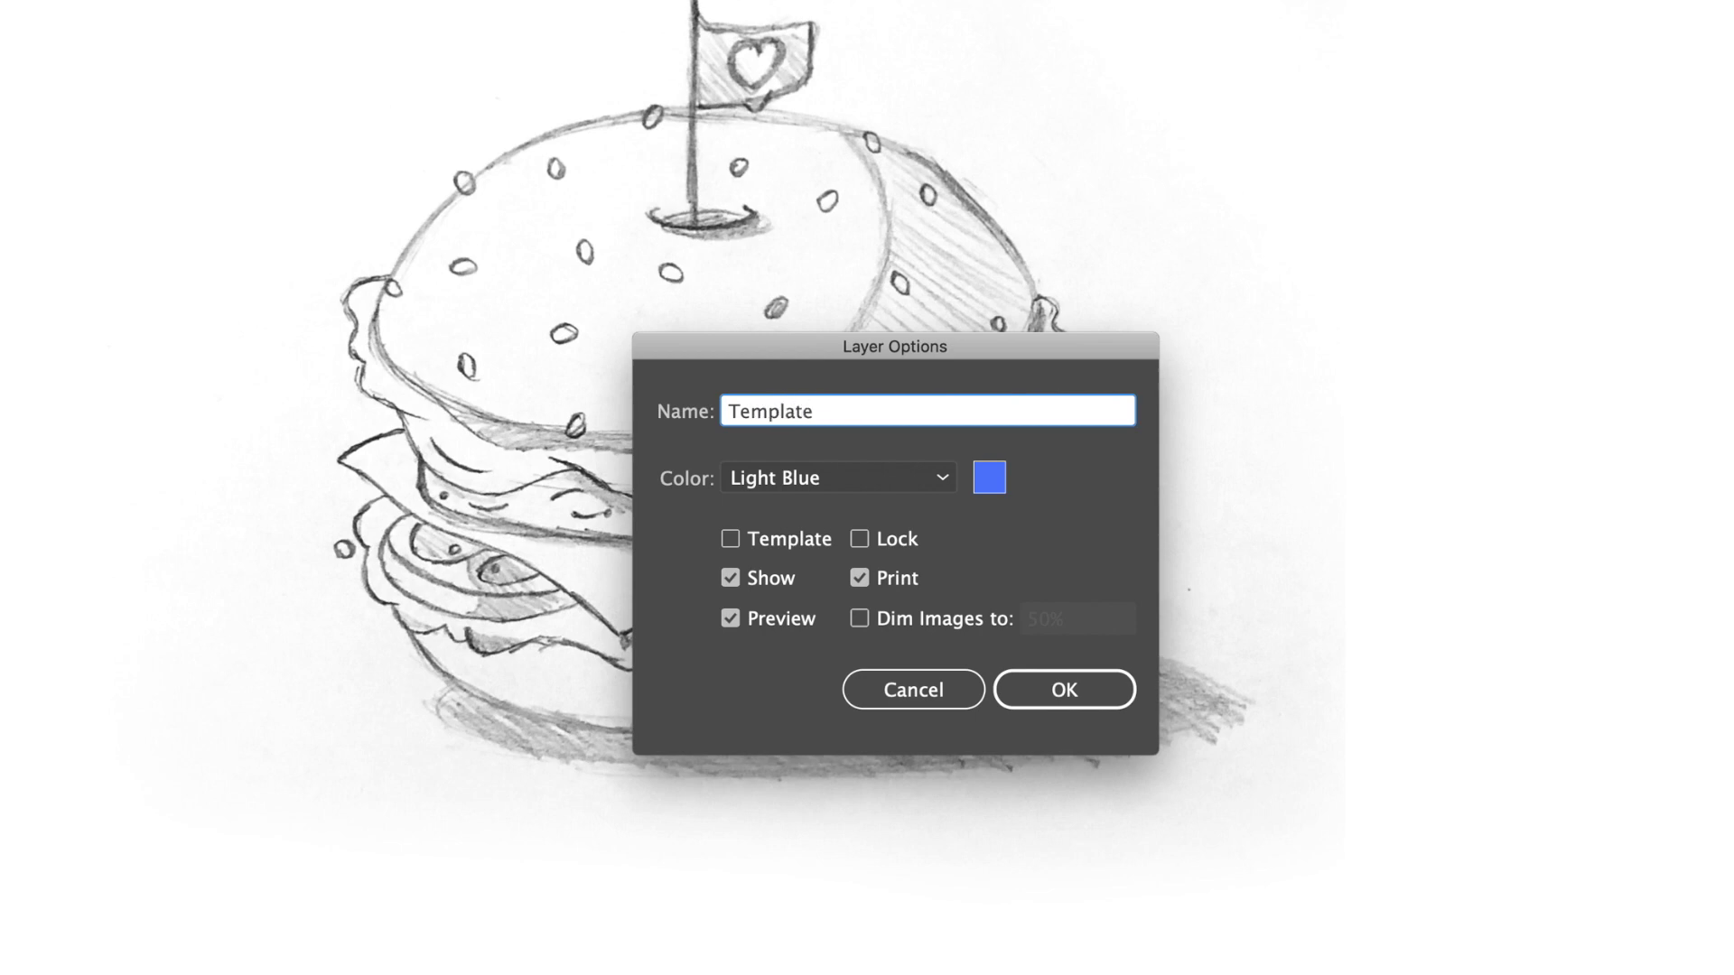
# Make the sketch layer a template with images dimmed to 50%, and add a new layer named Outline above it
pyautogui.click(731, 539)
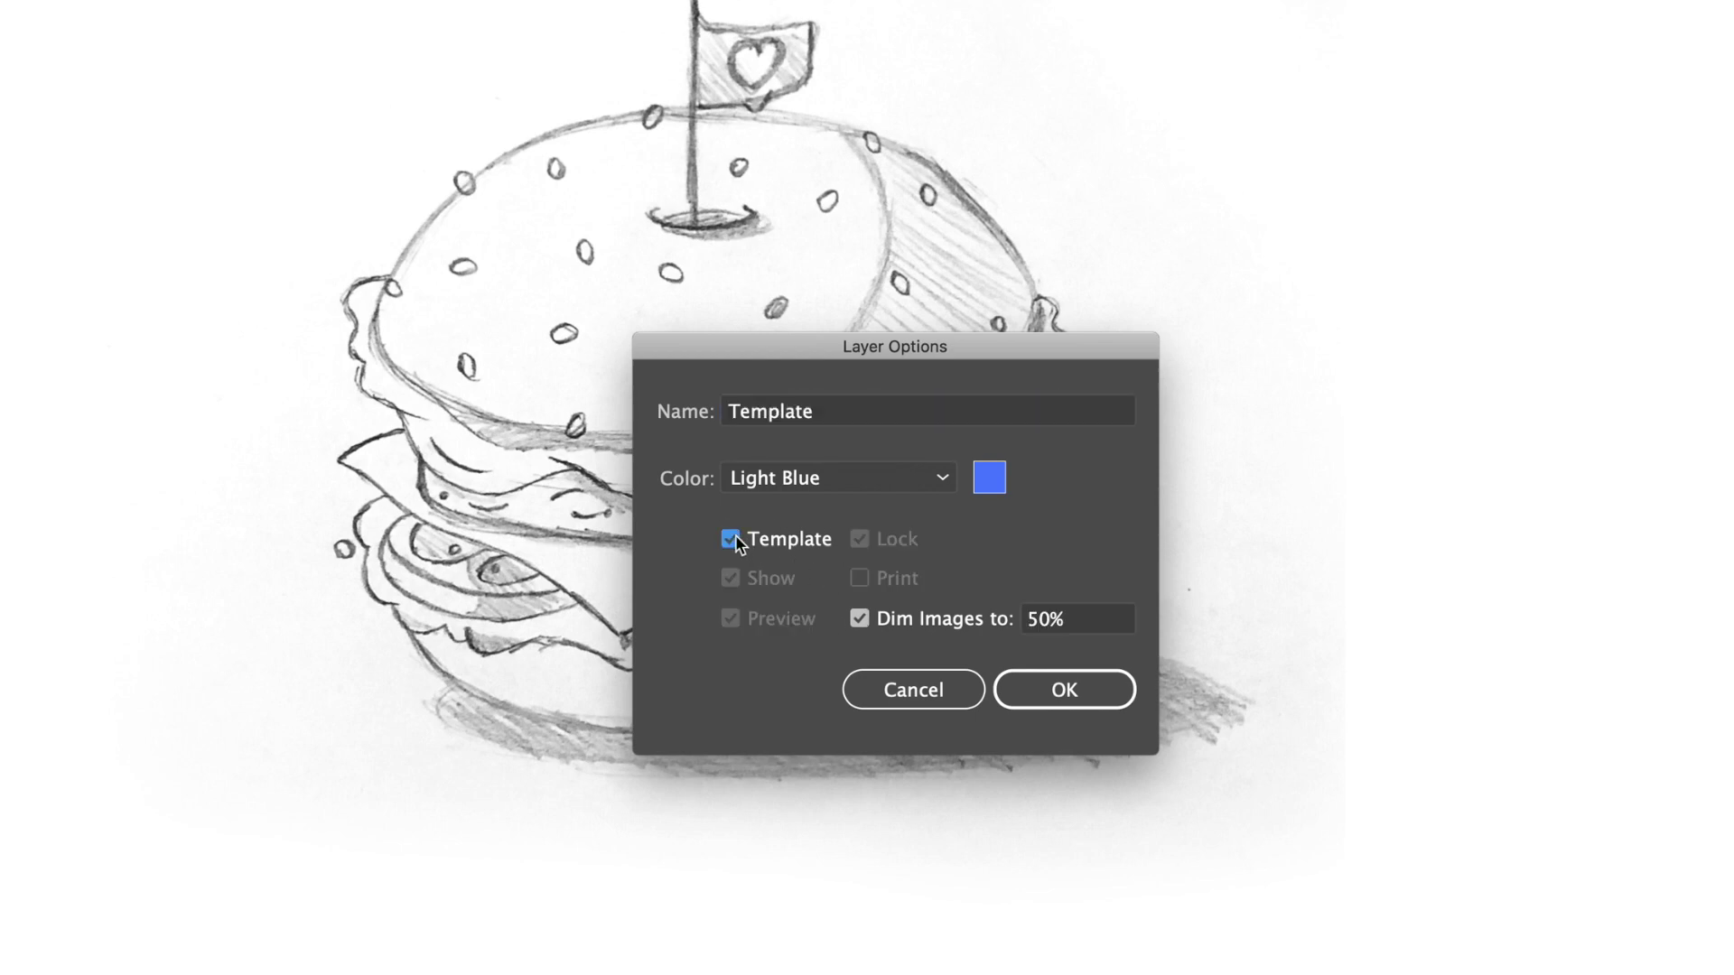
pyautogui.click(1062, 688)
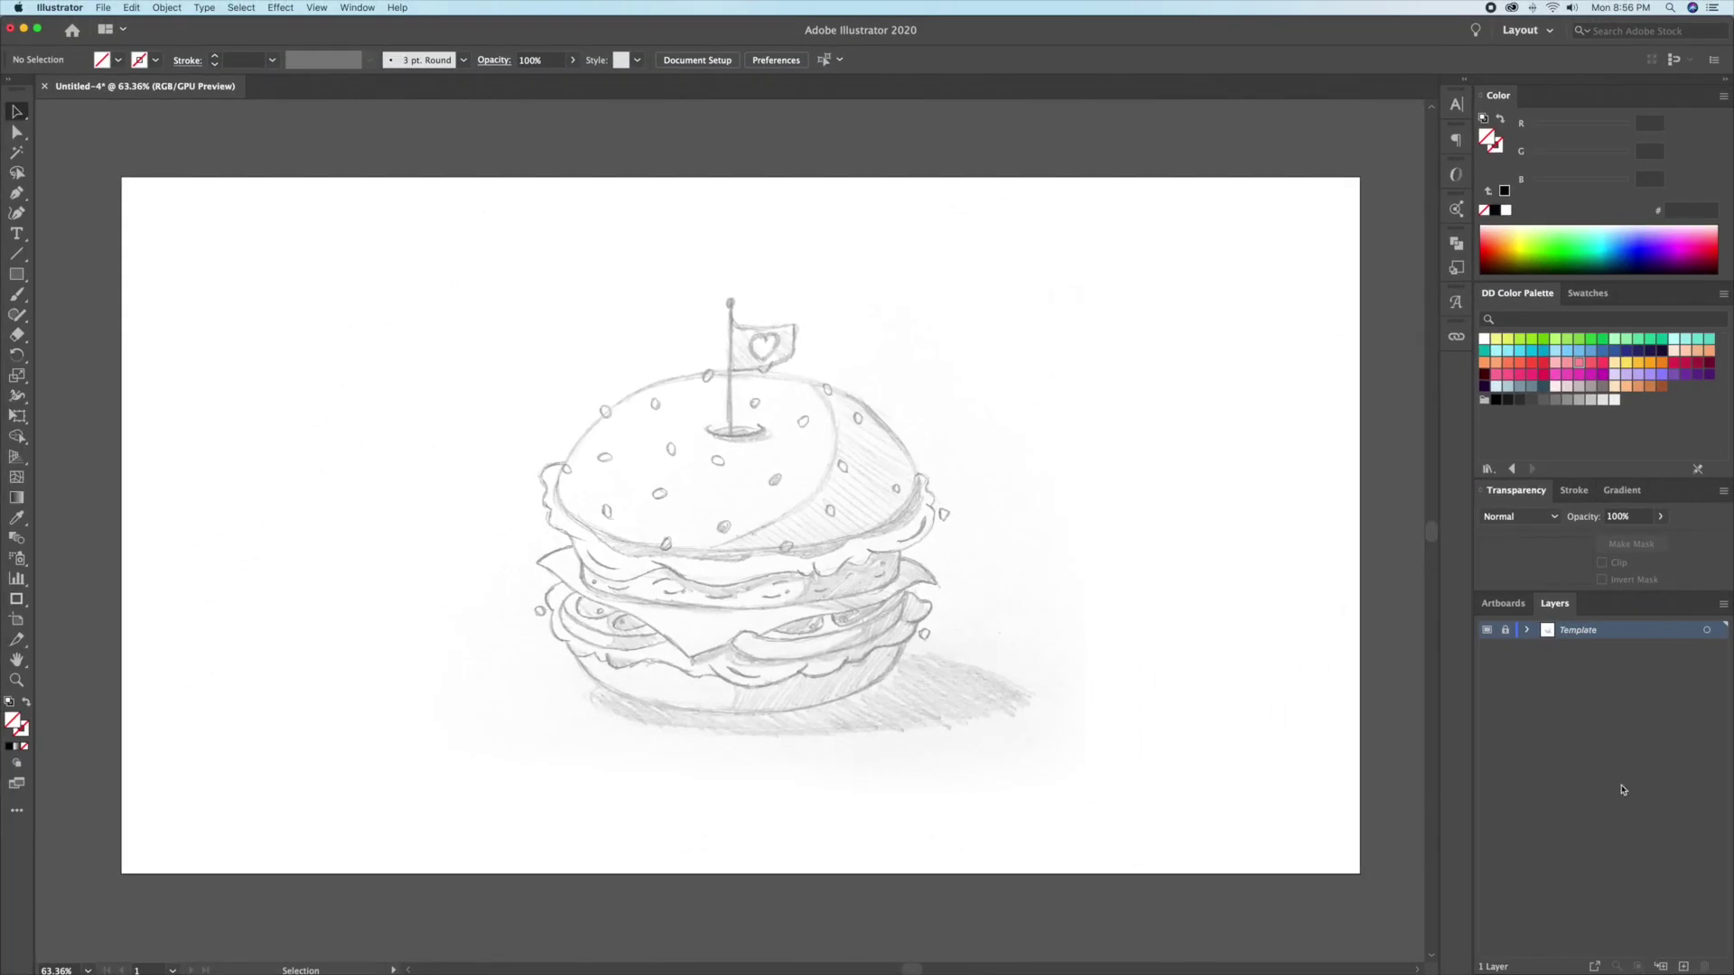
pyautogui.click(1683, 967)
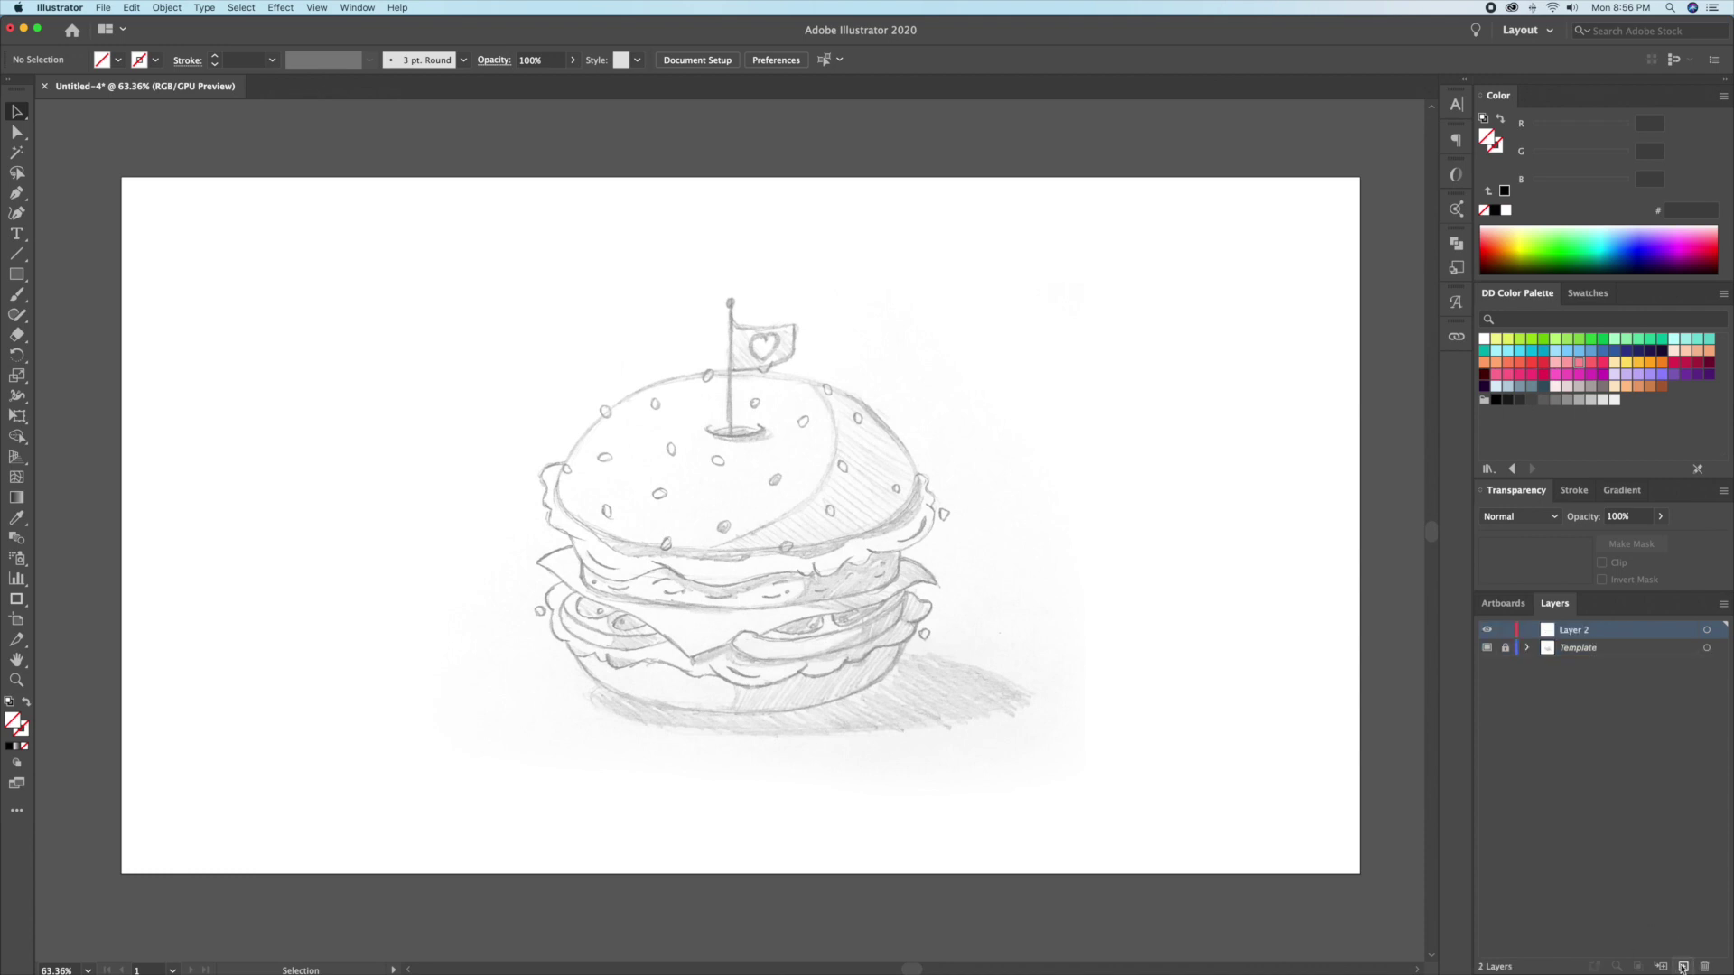
pyautogui.doubleClick(1553, 634)
pyautogui.write('Outline')
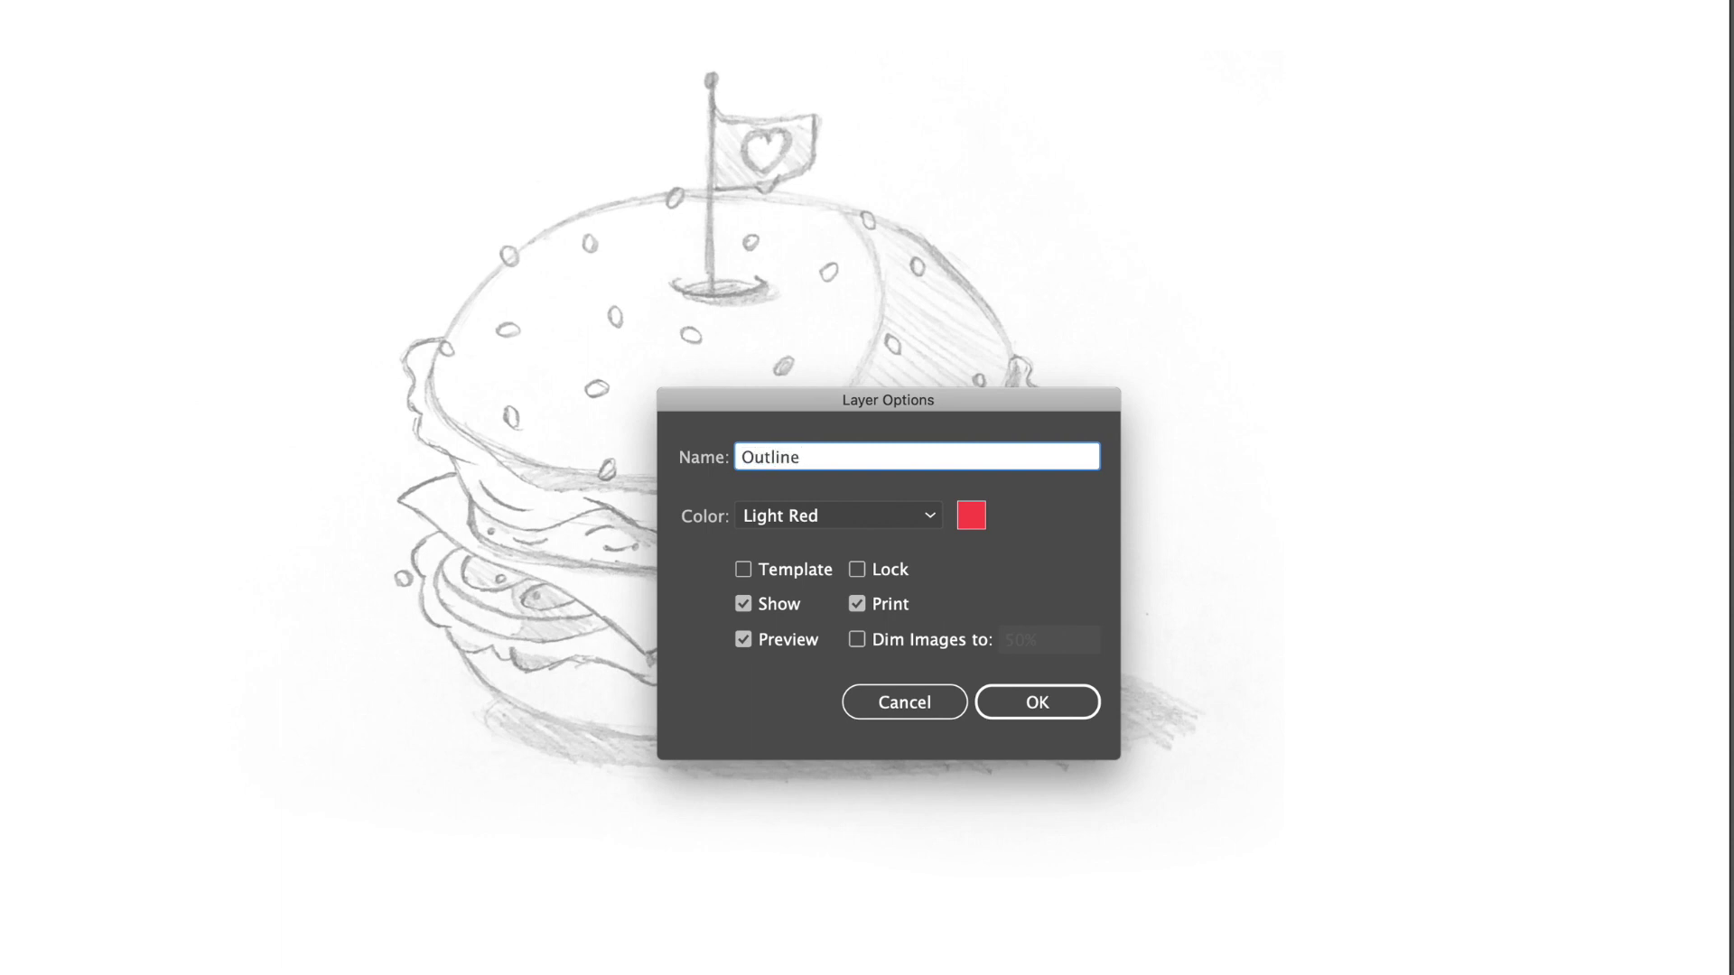
pyautogui.press('Return')
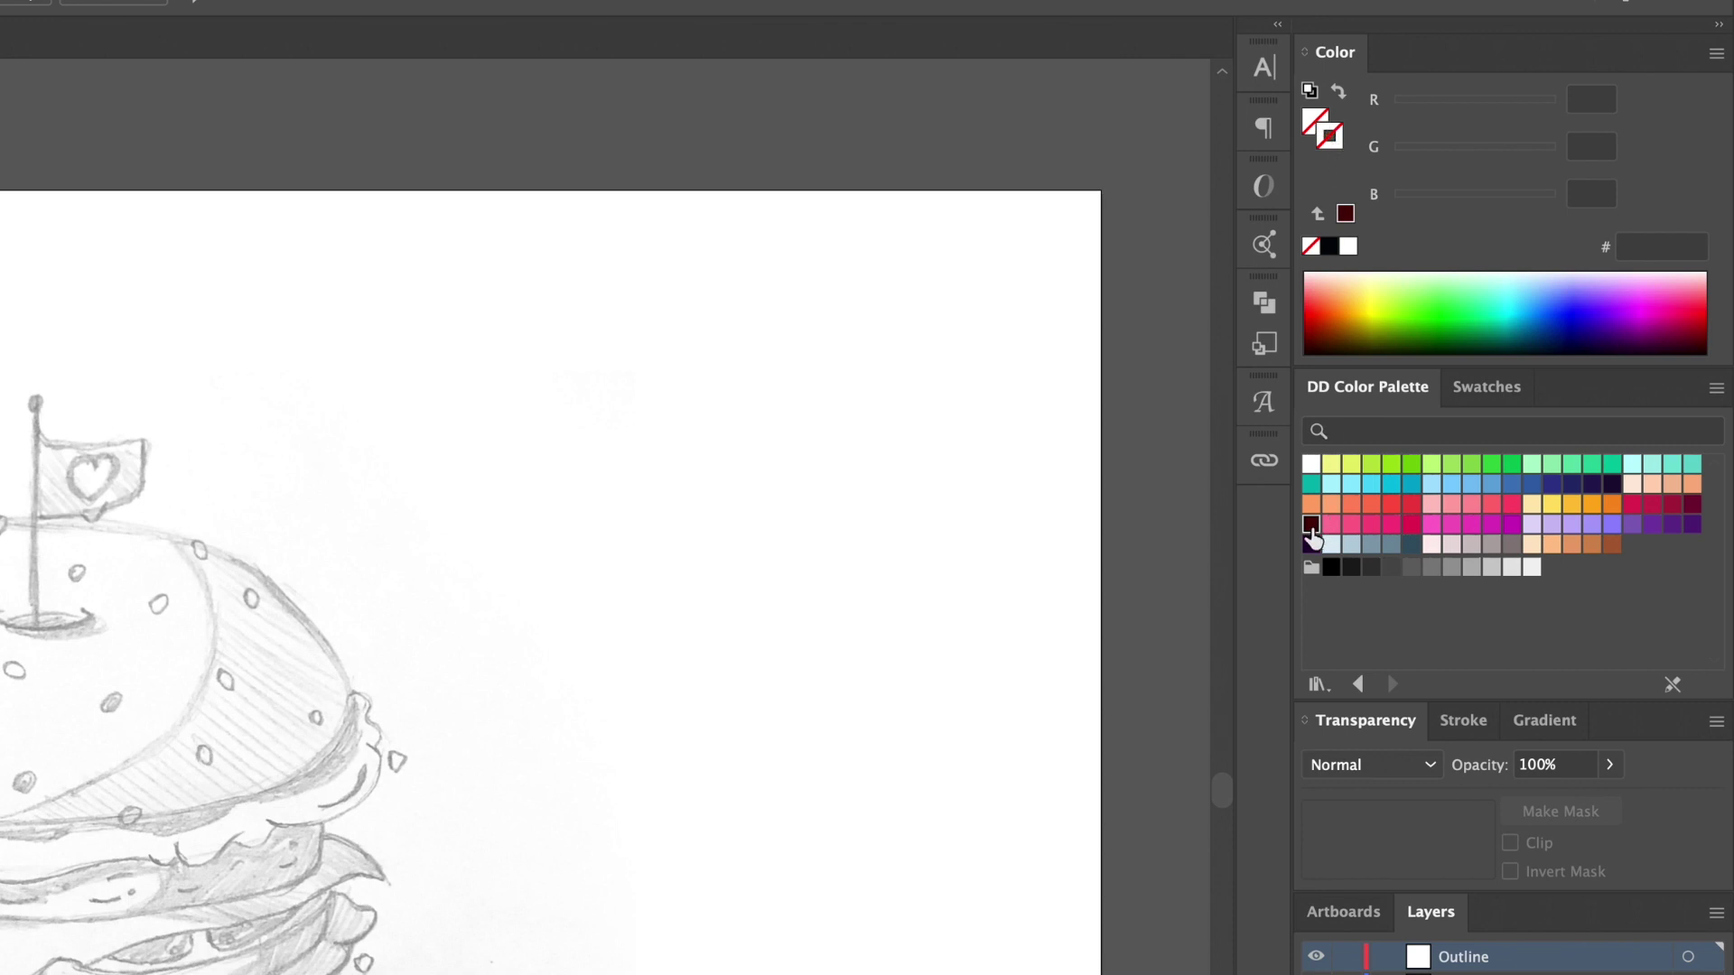
# Set the stroke to dark red 4C0007 with a 7 pt weight, round caps and round joins
pyautogui.click(1311, 525)
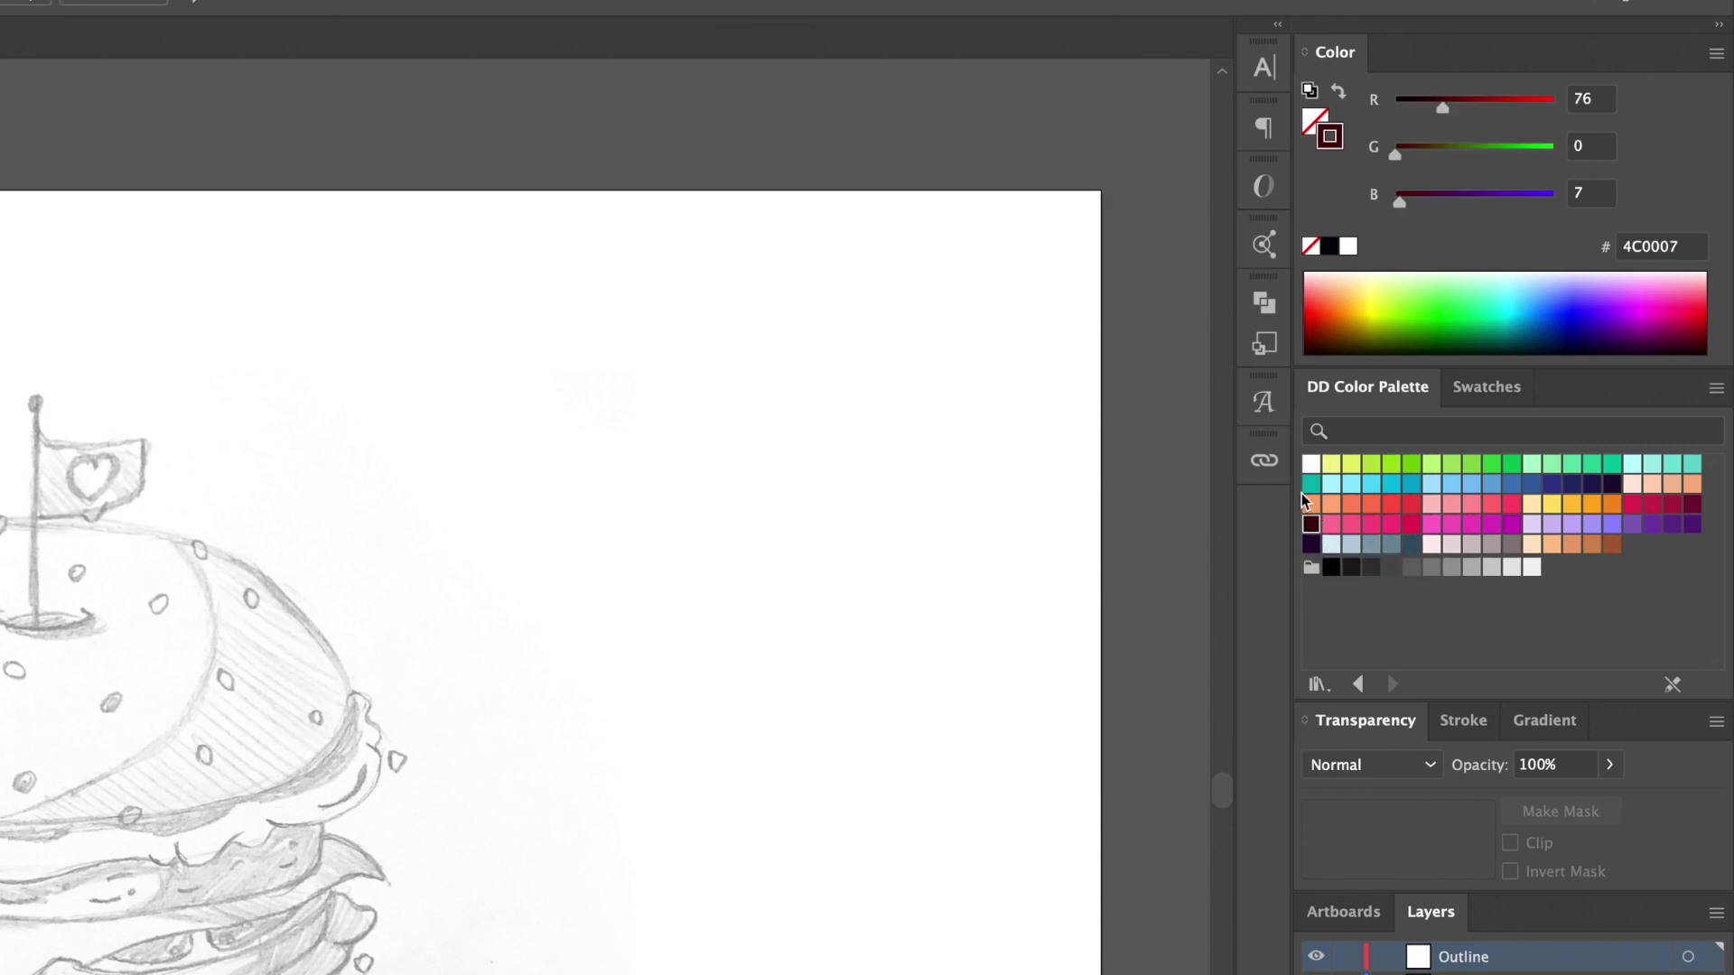
pyautogui.click(1470, 728)
pyautogui.click(1446, 804)
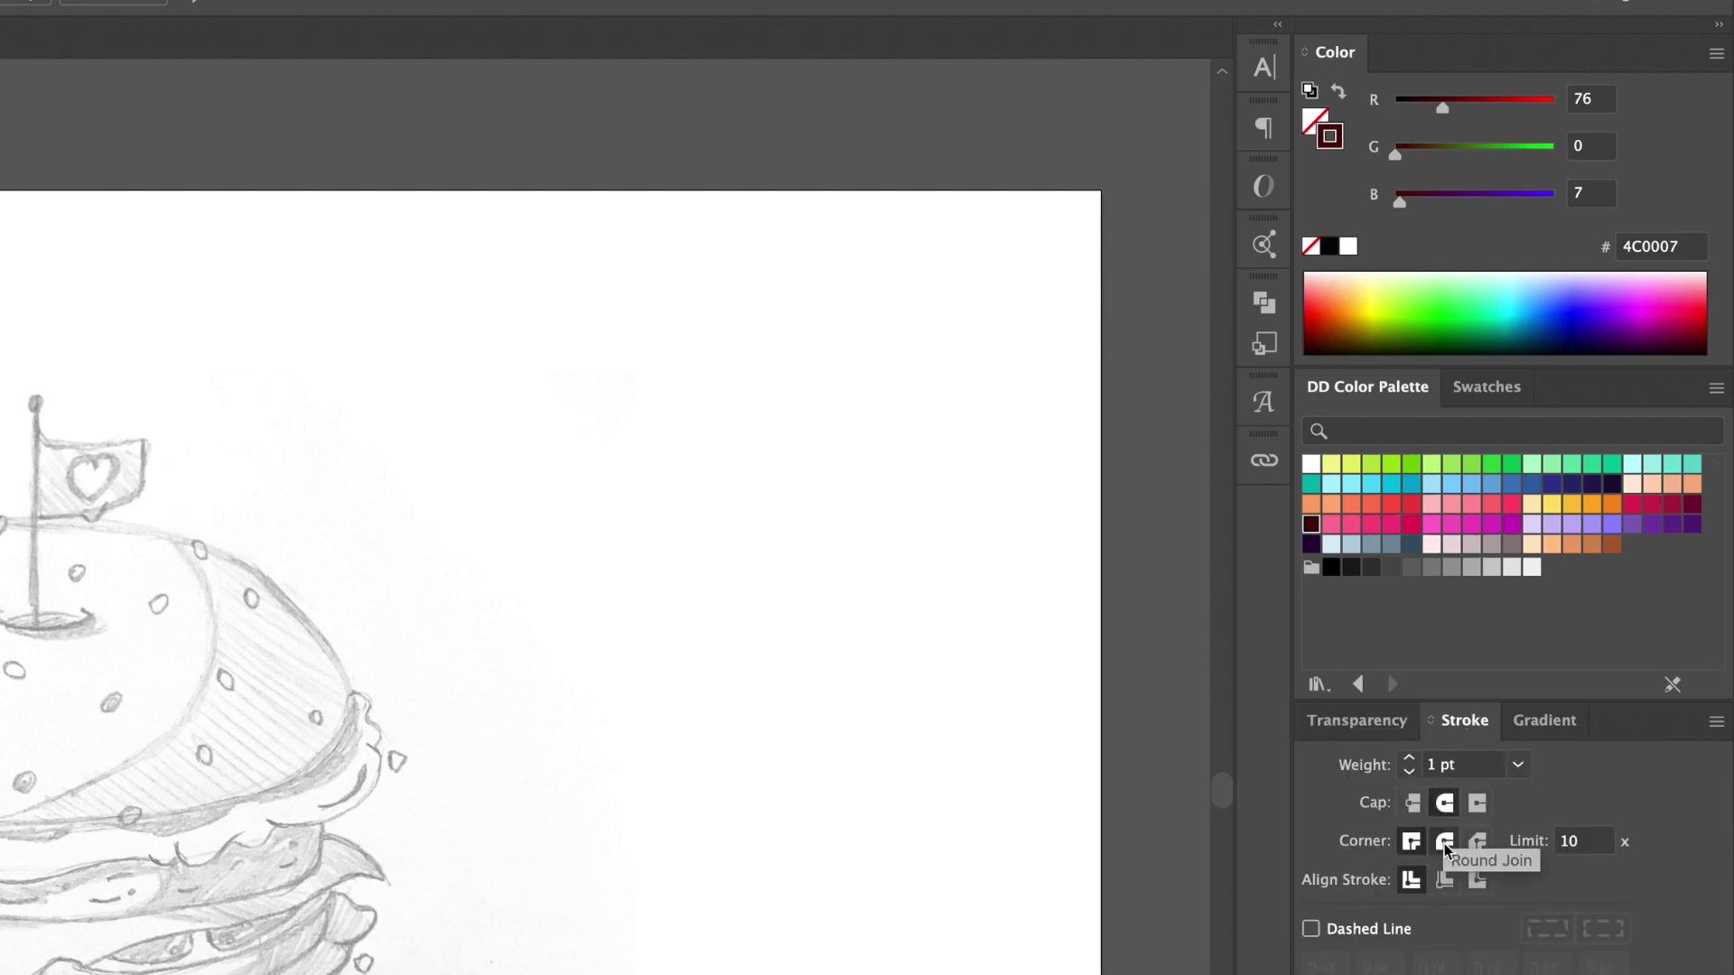
pyautogui.click(1444, 840)
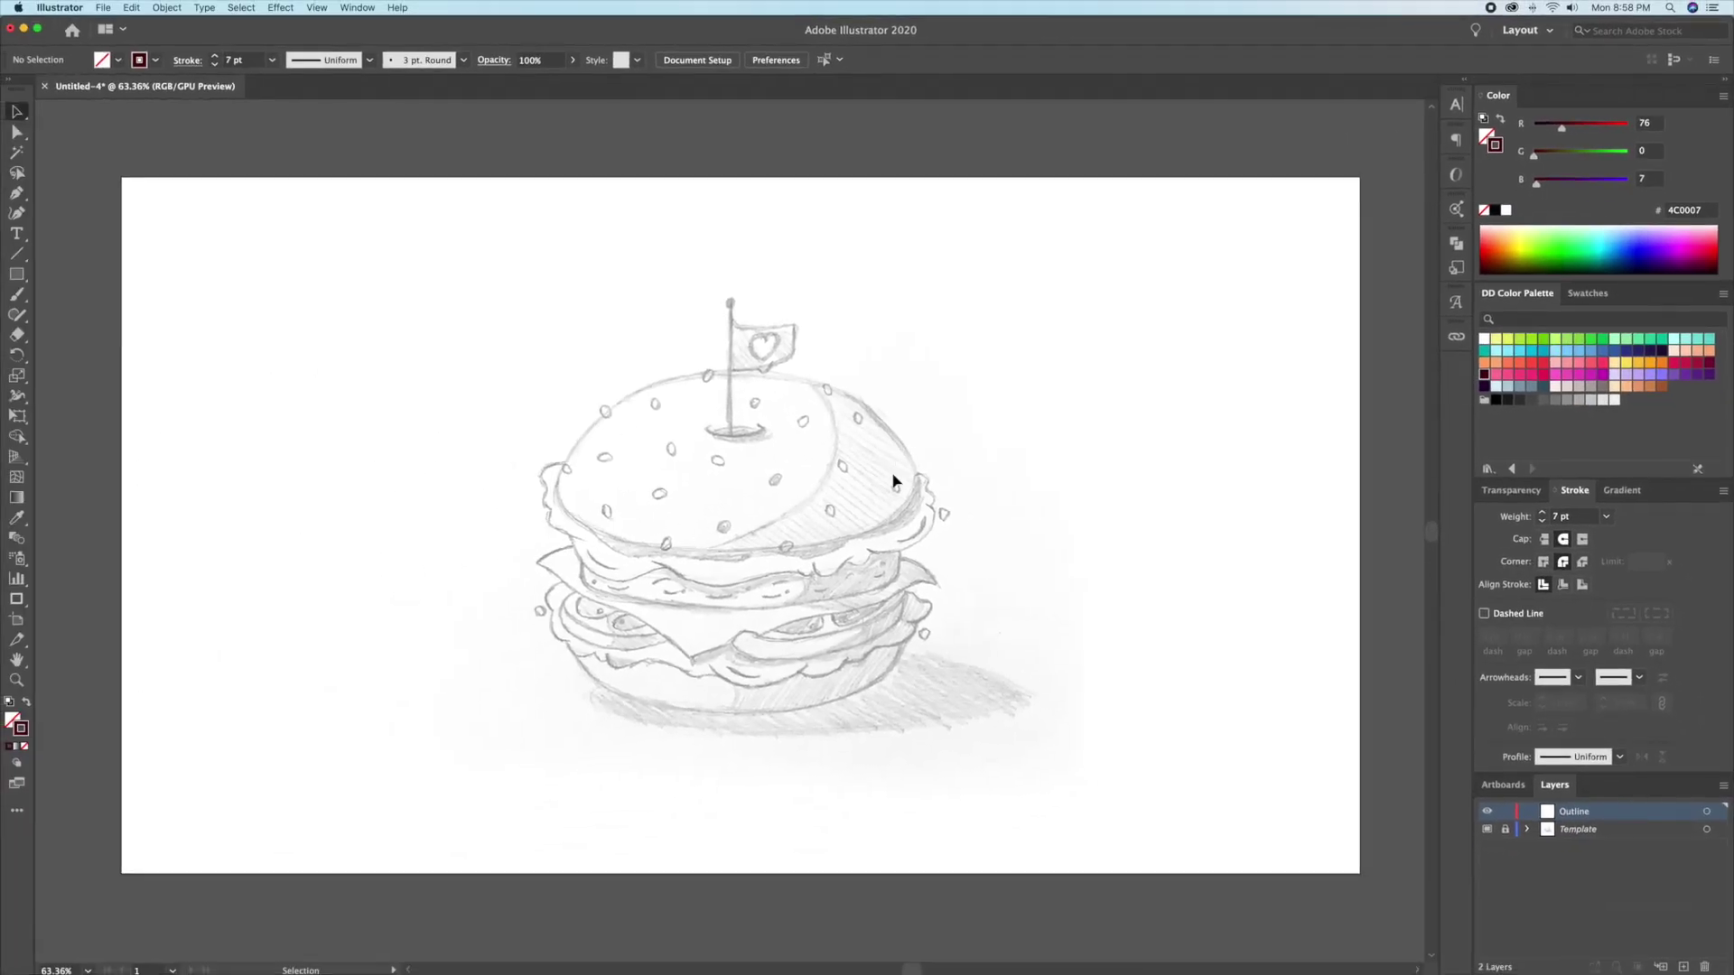
# Draw an ellipse matching the top bun's width, position it over the bun's lower edge, and set its stroke to 9 pt
pyautogui.press('z')
pyautogui.moveTo(746, 504); pyautogui.dragTo(809, 492)
pyautogui.click(17, 276)
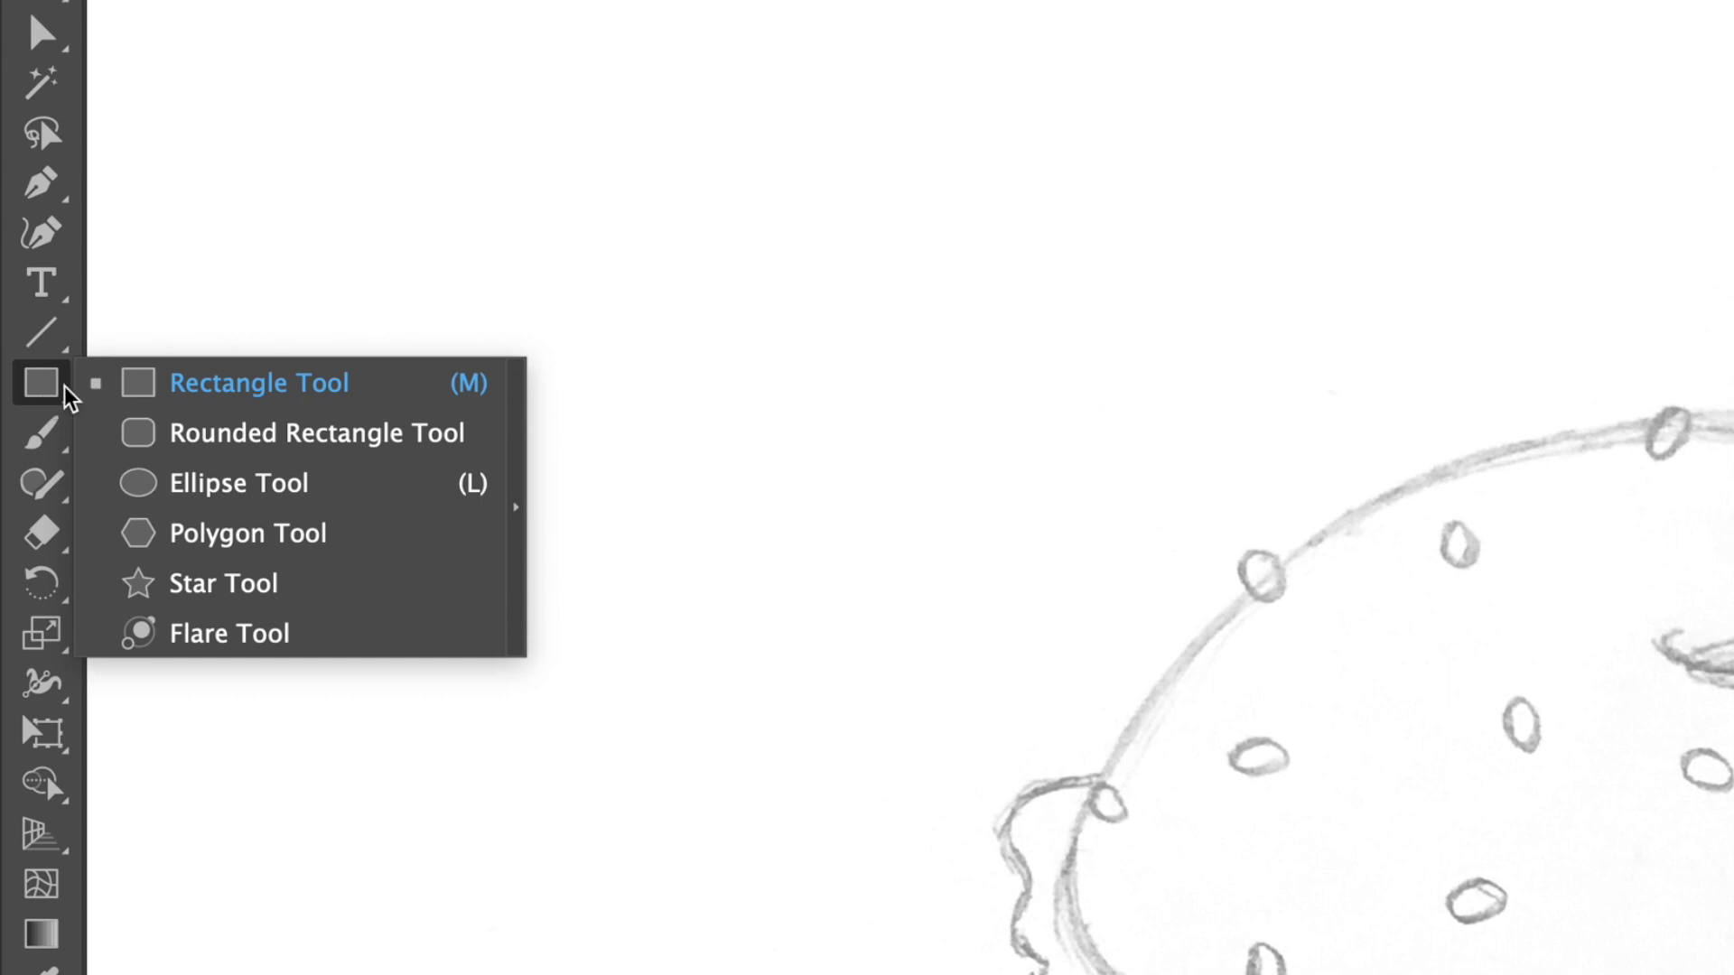
pyautogui.click(240, 483)
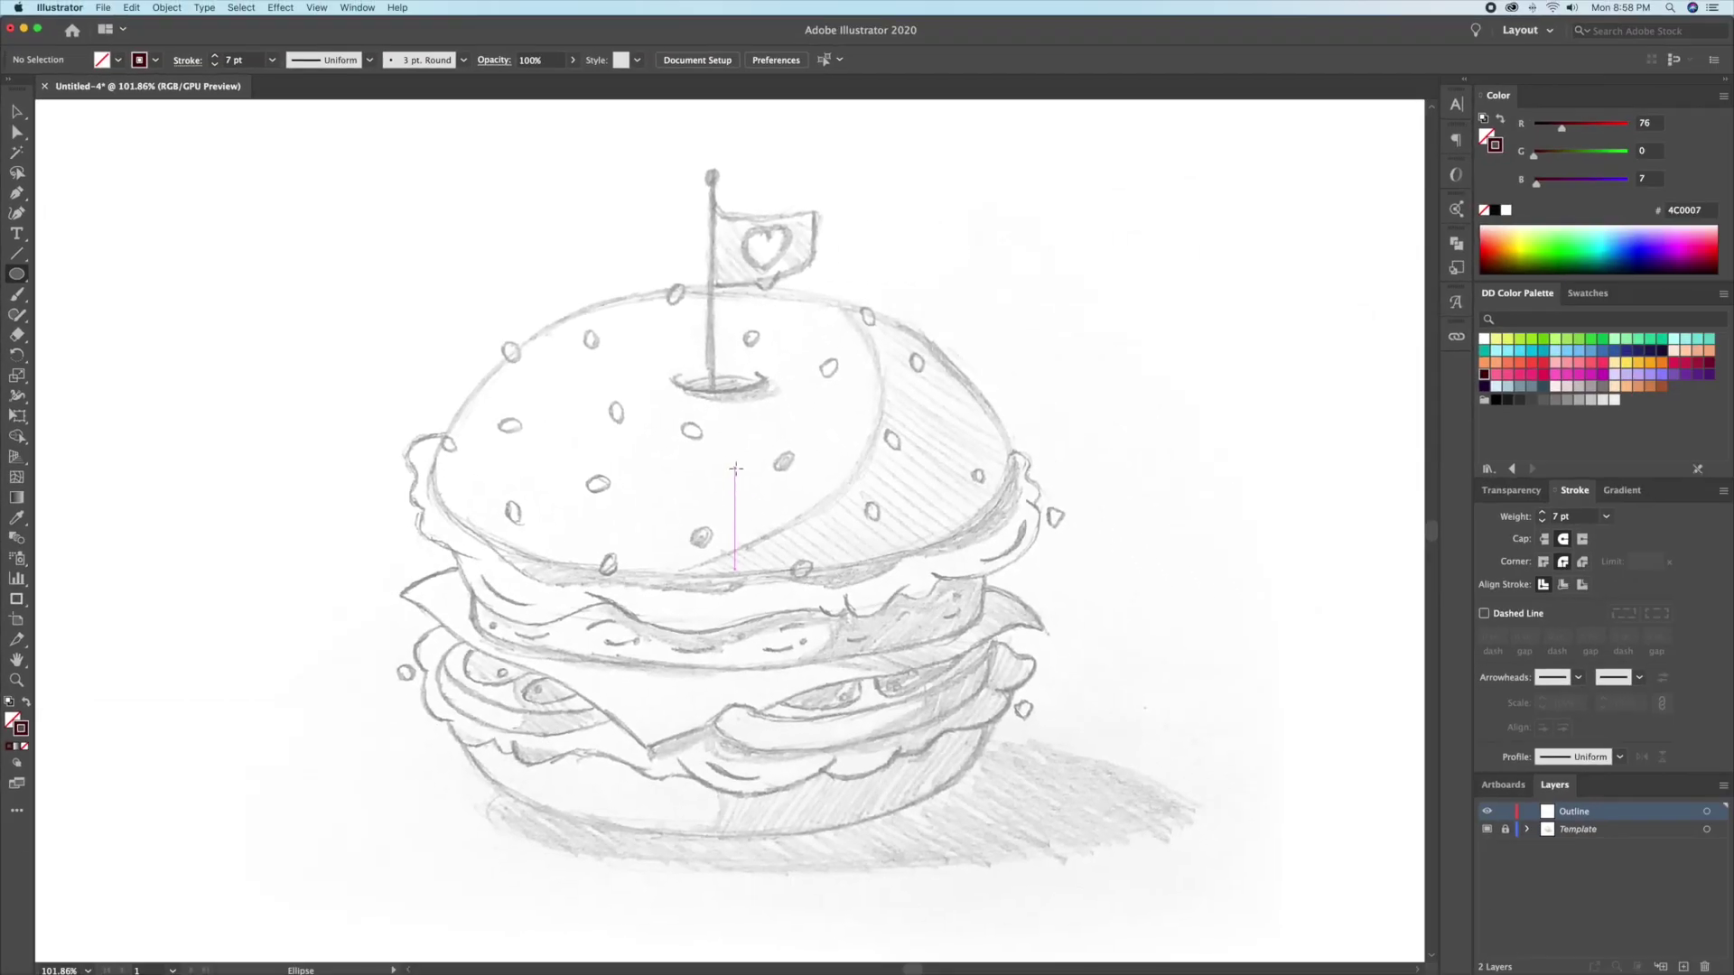
pyautogui.moveTo(734, 459); pyautogui.dragTo(1025, 504)
pyautogui.press('v')
pyautogui.moveTo(732, 504); pyautogui.dragTo(742, 575)
pyautogui.moveTo(730, 414); pyautogui.dragTo(730, 398)
pyautogui.click(1544, 512)
pyautogui.click(1543, 512)
# Raise the ellipse's top anchor point about 110 px to the top of the sketched bun
pyautogui.hscroll(-2, 1180, 472)
pyautogui.press('a')
pyautogui.click(766, 406)
pyautogui.hotkey('shift', 'Up')
pyautogui.hotkey('shift', 'Up')
pyautogui.hotkey('shift', 'Up')
pyautogui.hotkey('shift', 'Up')
pyautogui.hotkey('shift', 'Up')
pyautogui.hotkey('shift', 'Up')
pyautogui.hotkey('shift', 'Up')
pyautogui.hotkey('shift', 'Up')
pyautogui.hotkey('shift', 'Up')
pyautogui.hotkey('shift', 'Up')
pyautogui.hotkey('shift', 'Up')
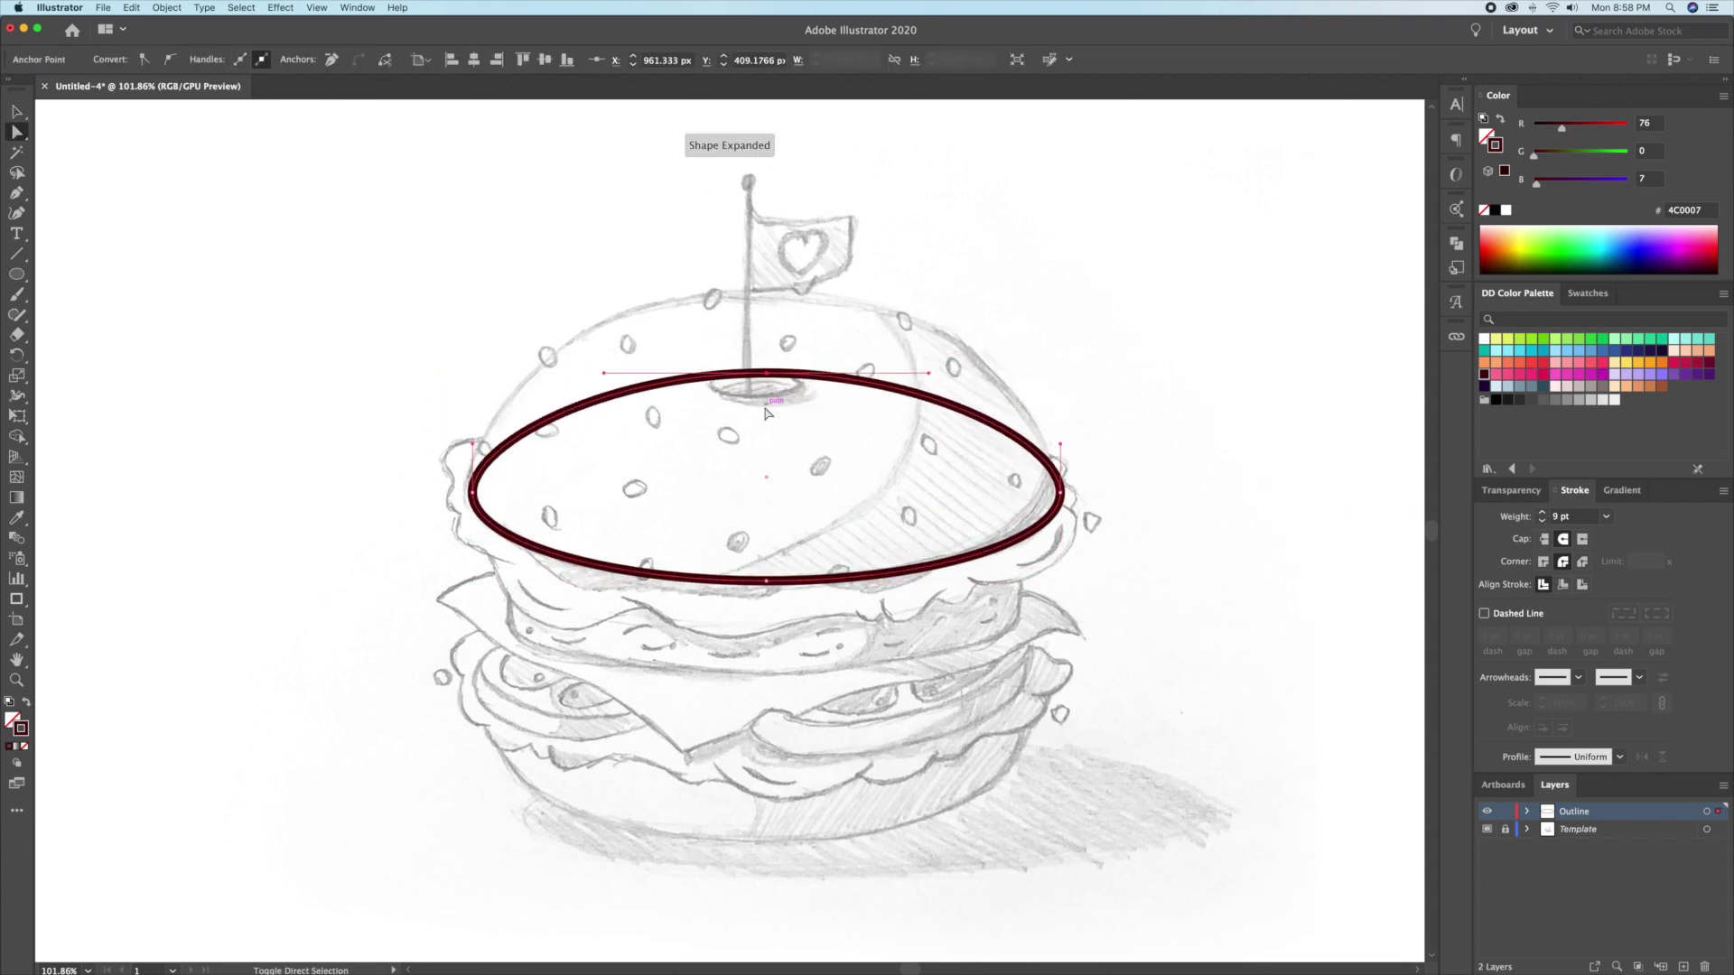
# Lengthen both handles of the top anchor to round the shape into the bun's dome
pyautogui.moveTo(933, 291); pyautogui.dragTo(985, 291)
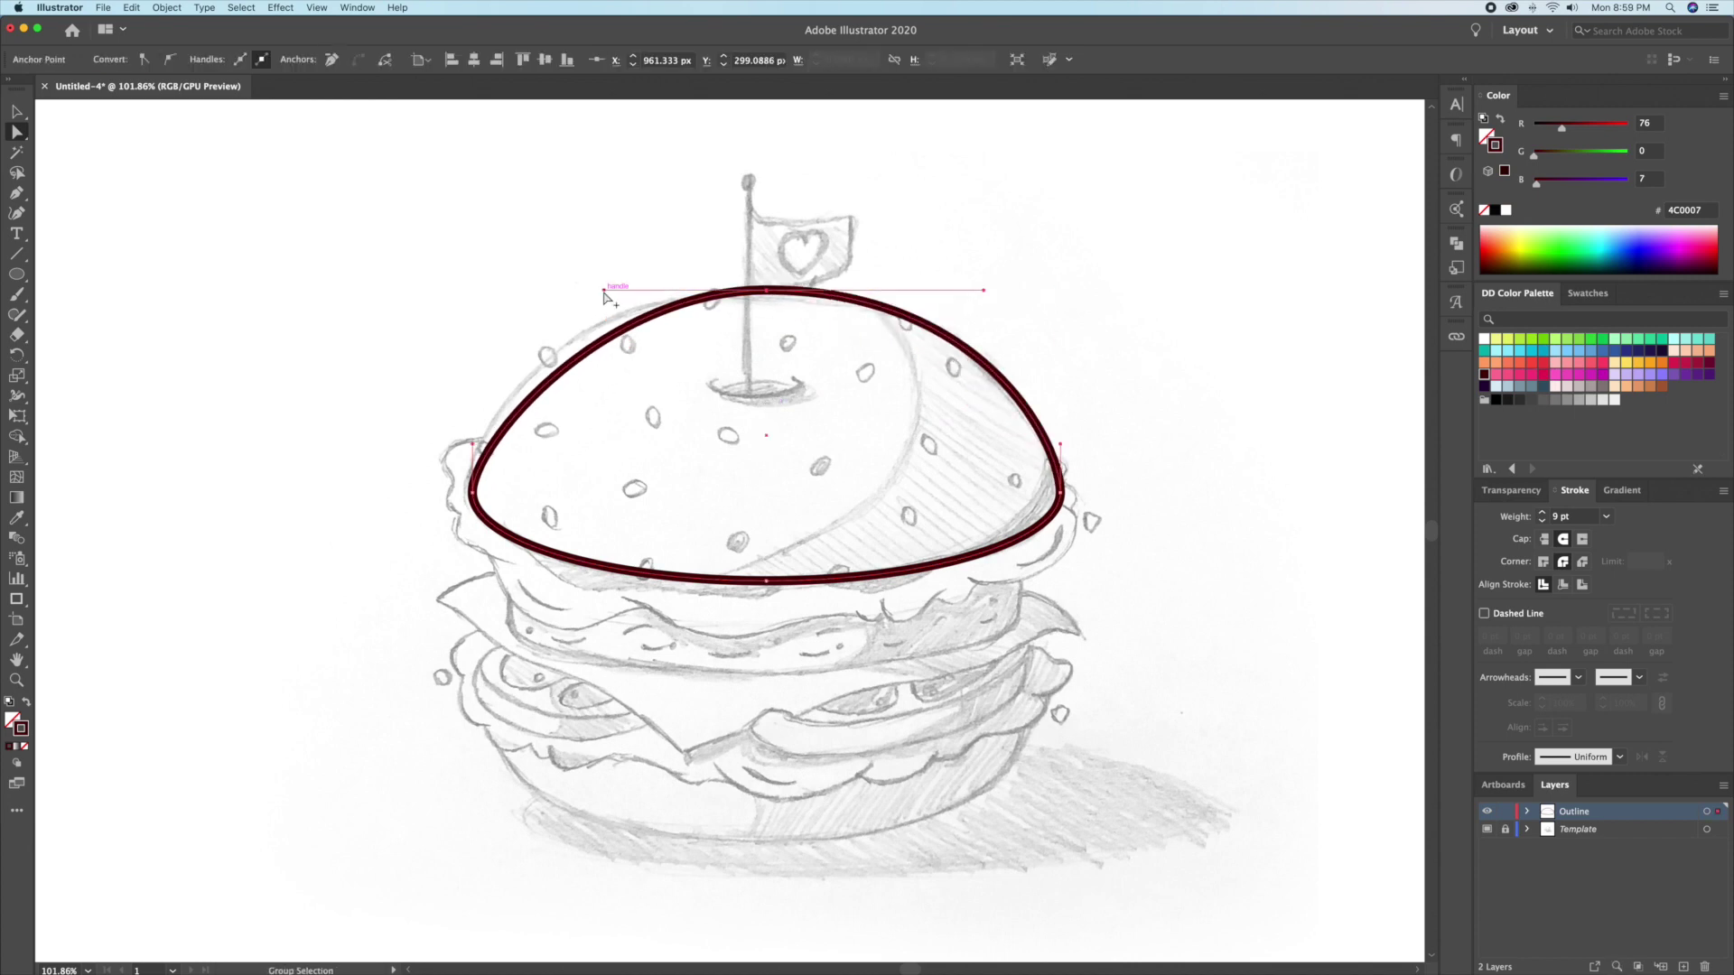
pyautogui.moveTo(604, 291); pyautogui.dragTo(537, 291)
pyautogui.click(1102, 263)
# Draw a small ellipse about 85 px wide and 22 px high over the hole at the flagpole's base
pyautogui.hotkey('ctrl', '-')
pyautogui.press('z')
pyautogui.click(788, 353)
pyautogui.click(787, 353)
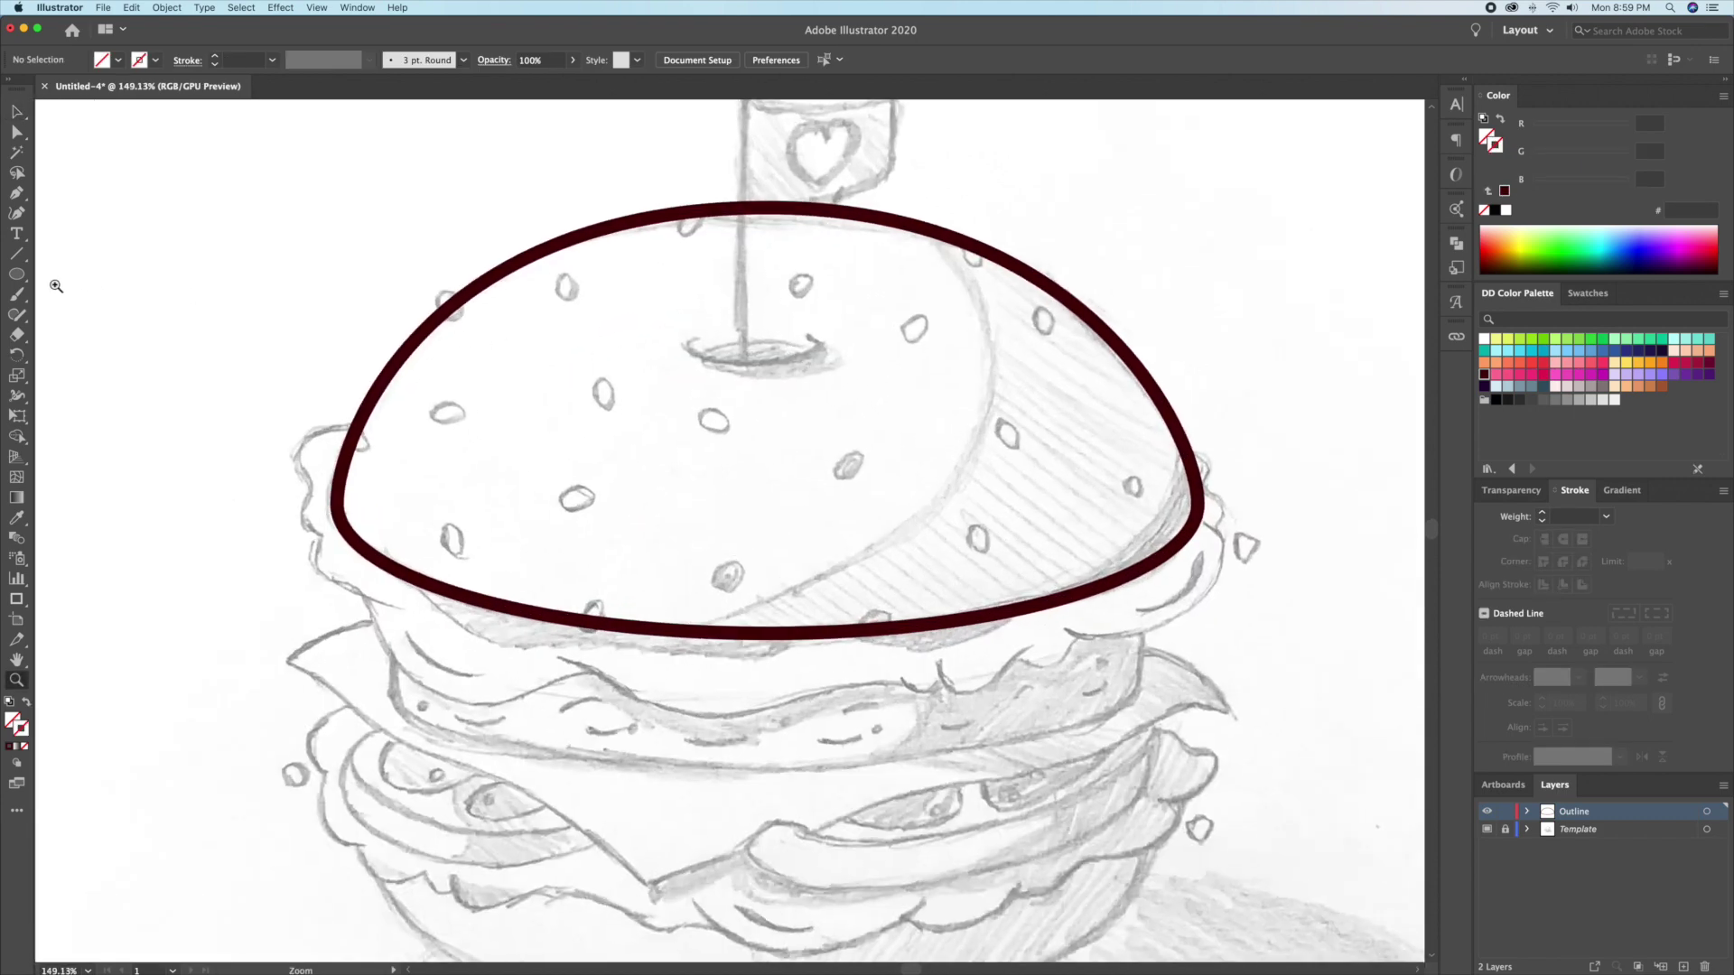
pyautogui.click(22, 278)
pyautogui.moveTo(704, 328); pyautogui.dragTo(833, 366)
pyautogui.press('v')
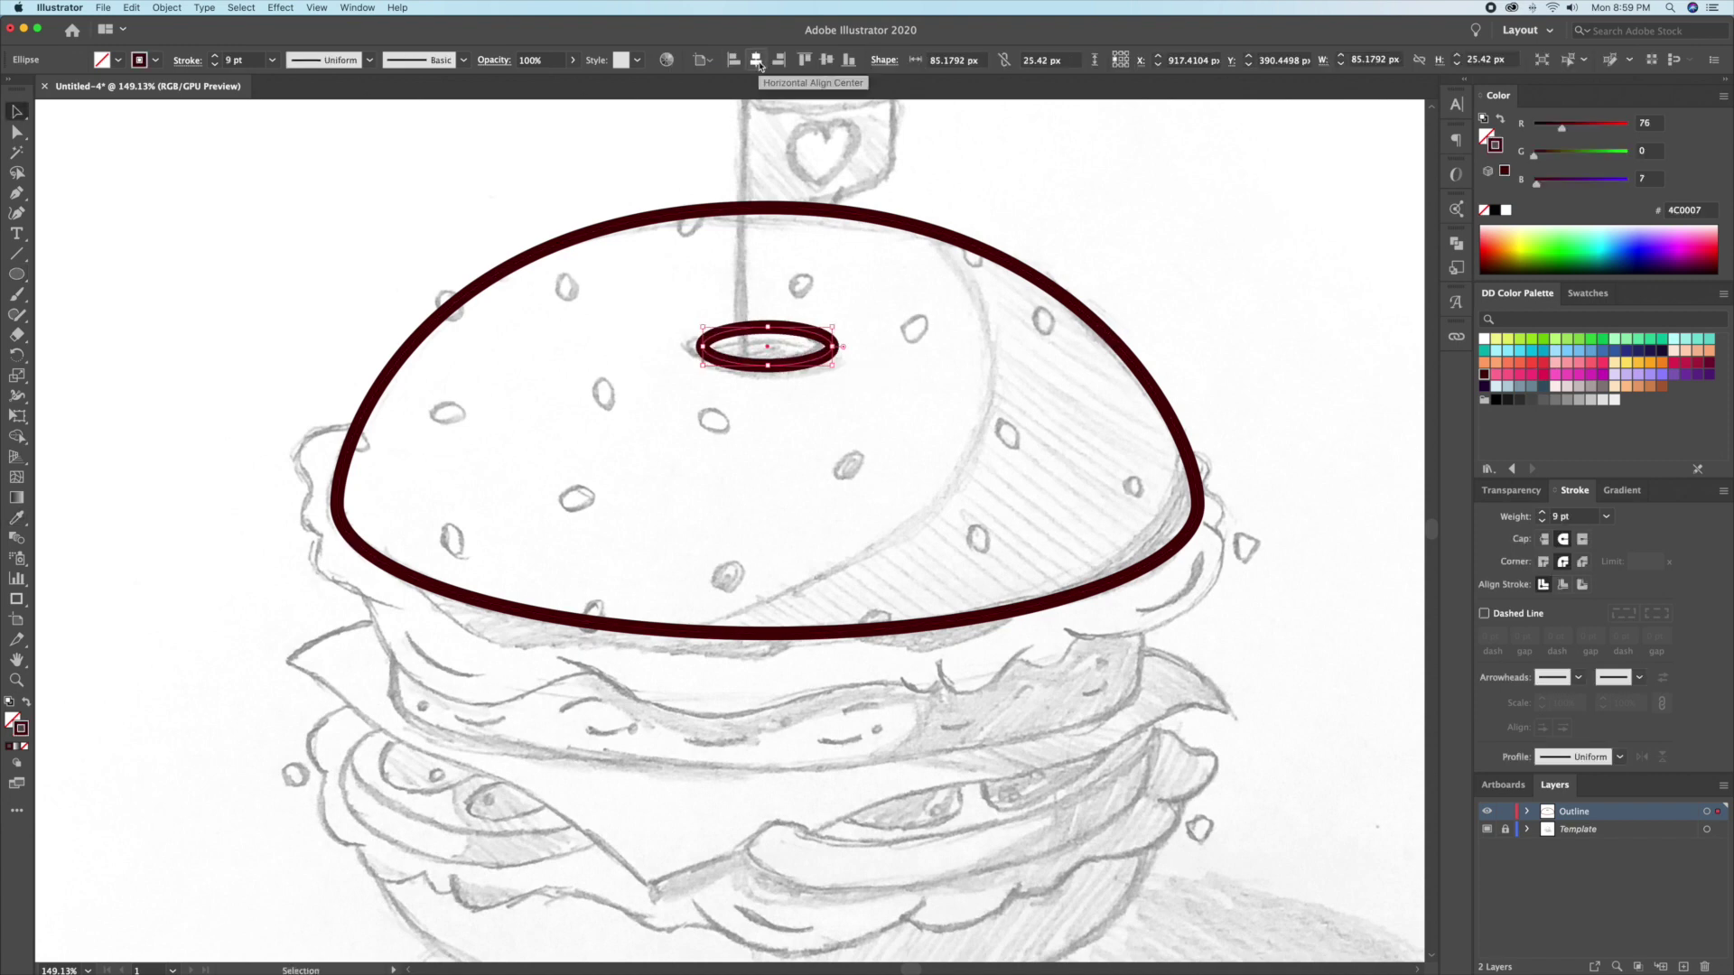
pyautogui.scroll(5, 772, 352)
pyautogui.moveTo(772, 352); pyautogui.dragTo(788, 337)
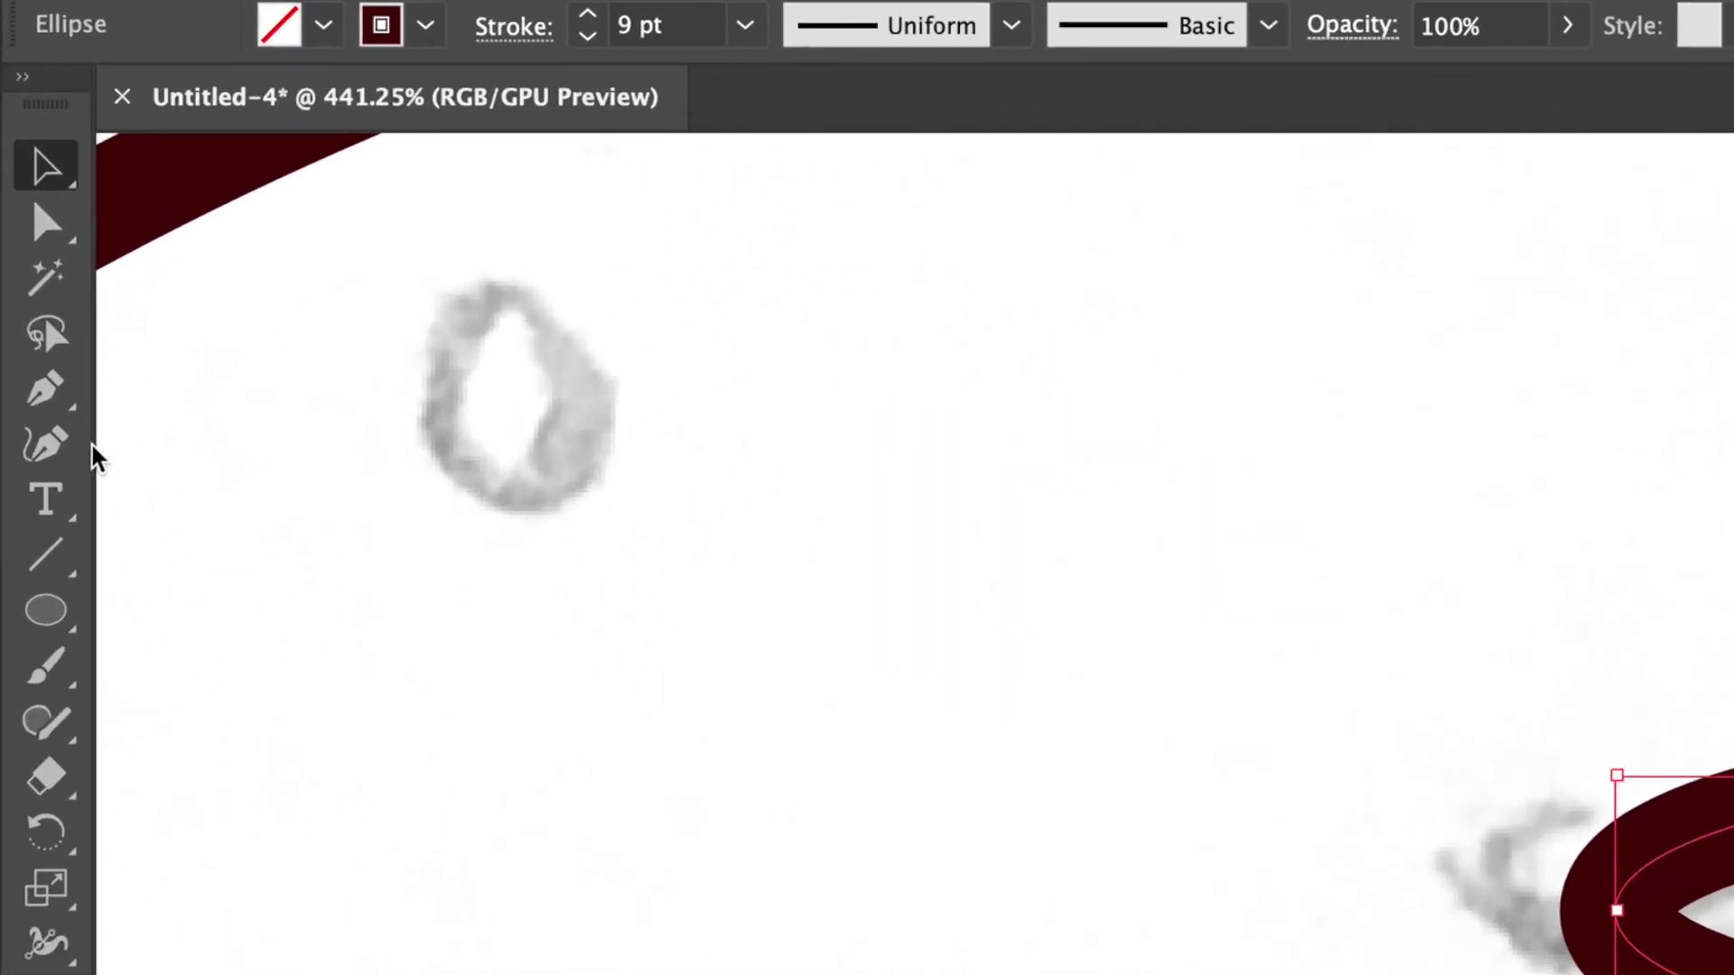
# Add anchor points to the small ellipse and delete its upper-left portion to leave an open curve around the hole
pyautogui.click(47, 393)
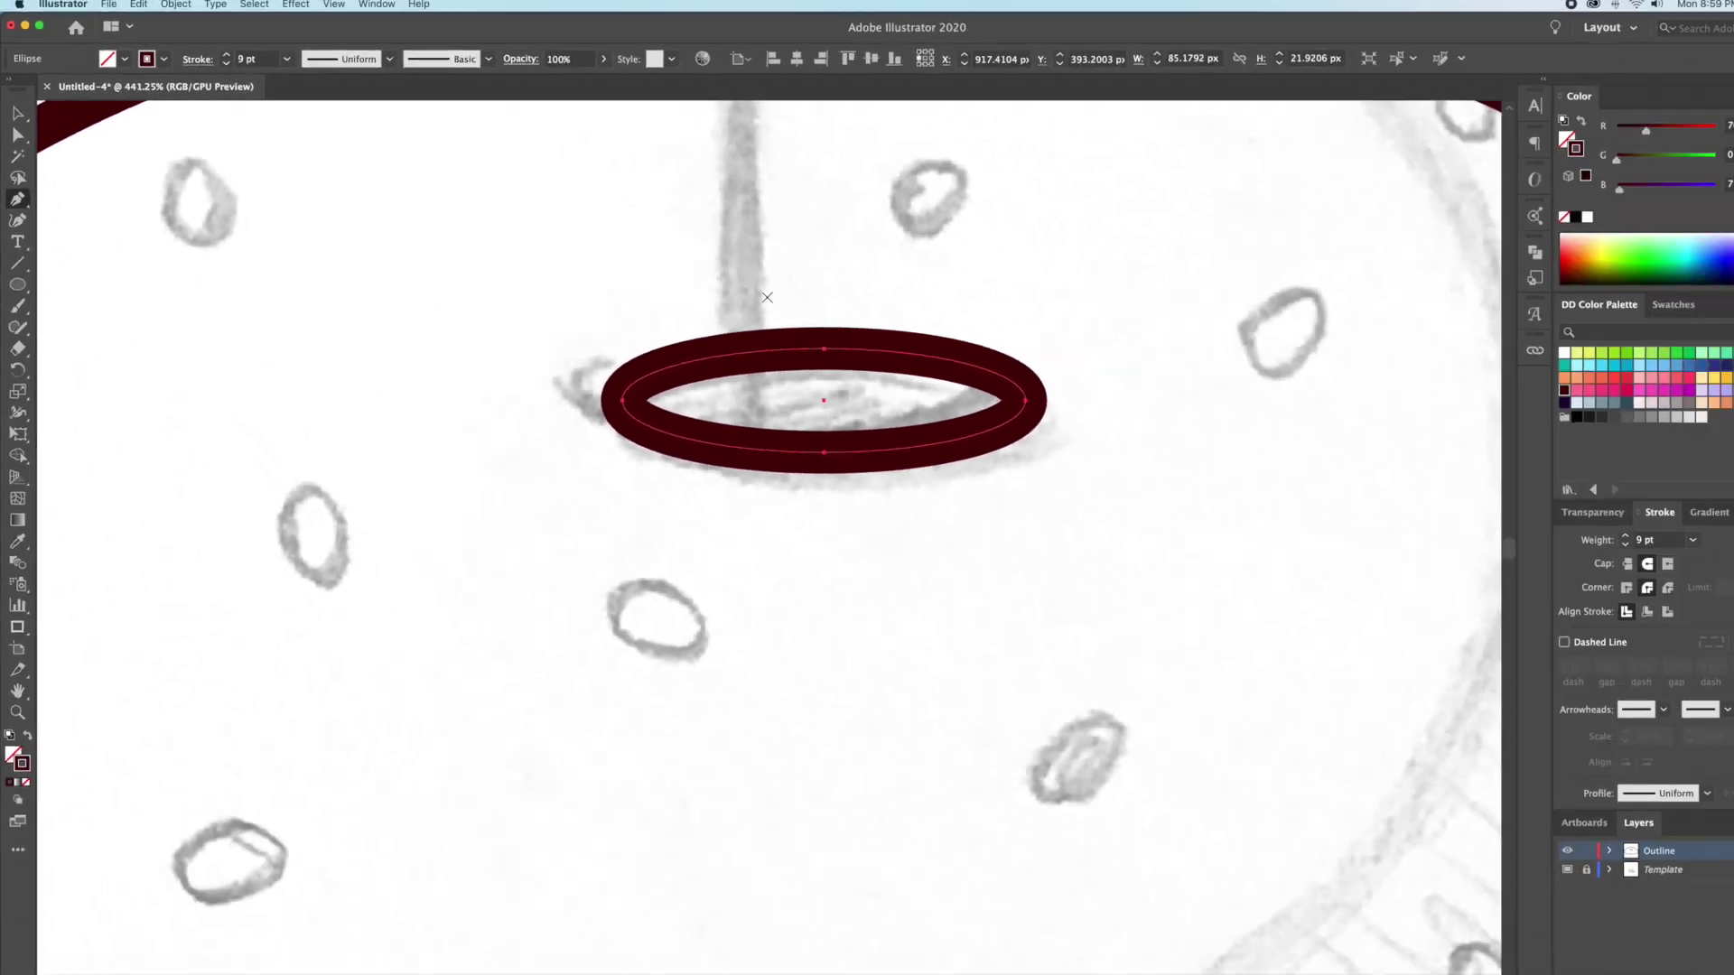
pyautogui.press('a')
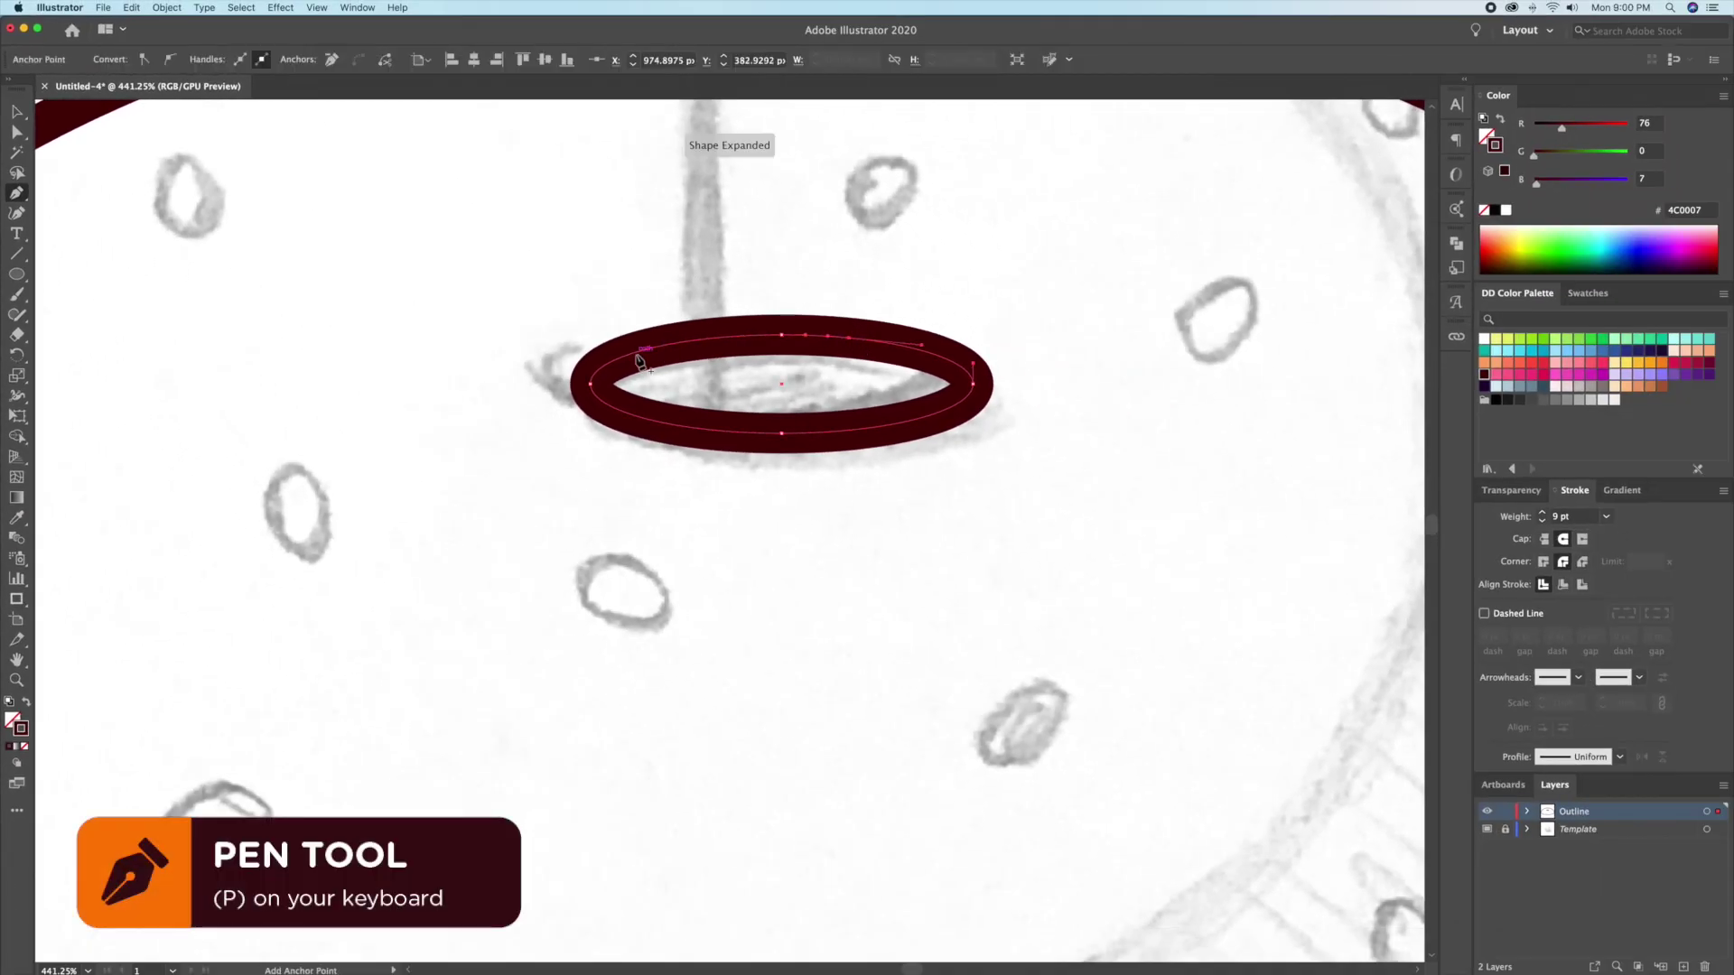
pyautogui.click(782, 335)
pyautogui.press('Delete')
pyautogui.press('p')
pyautogui.click(617, 414)
pyautogui.press('a')
pyautogui.press('Delete')
pyautogui.press('p')
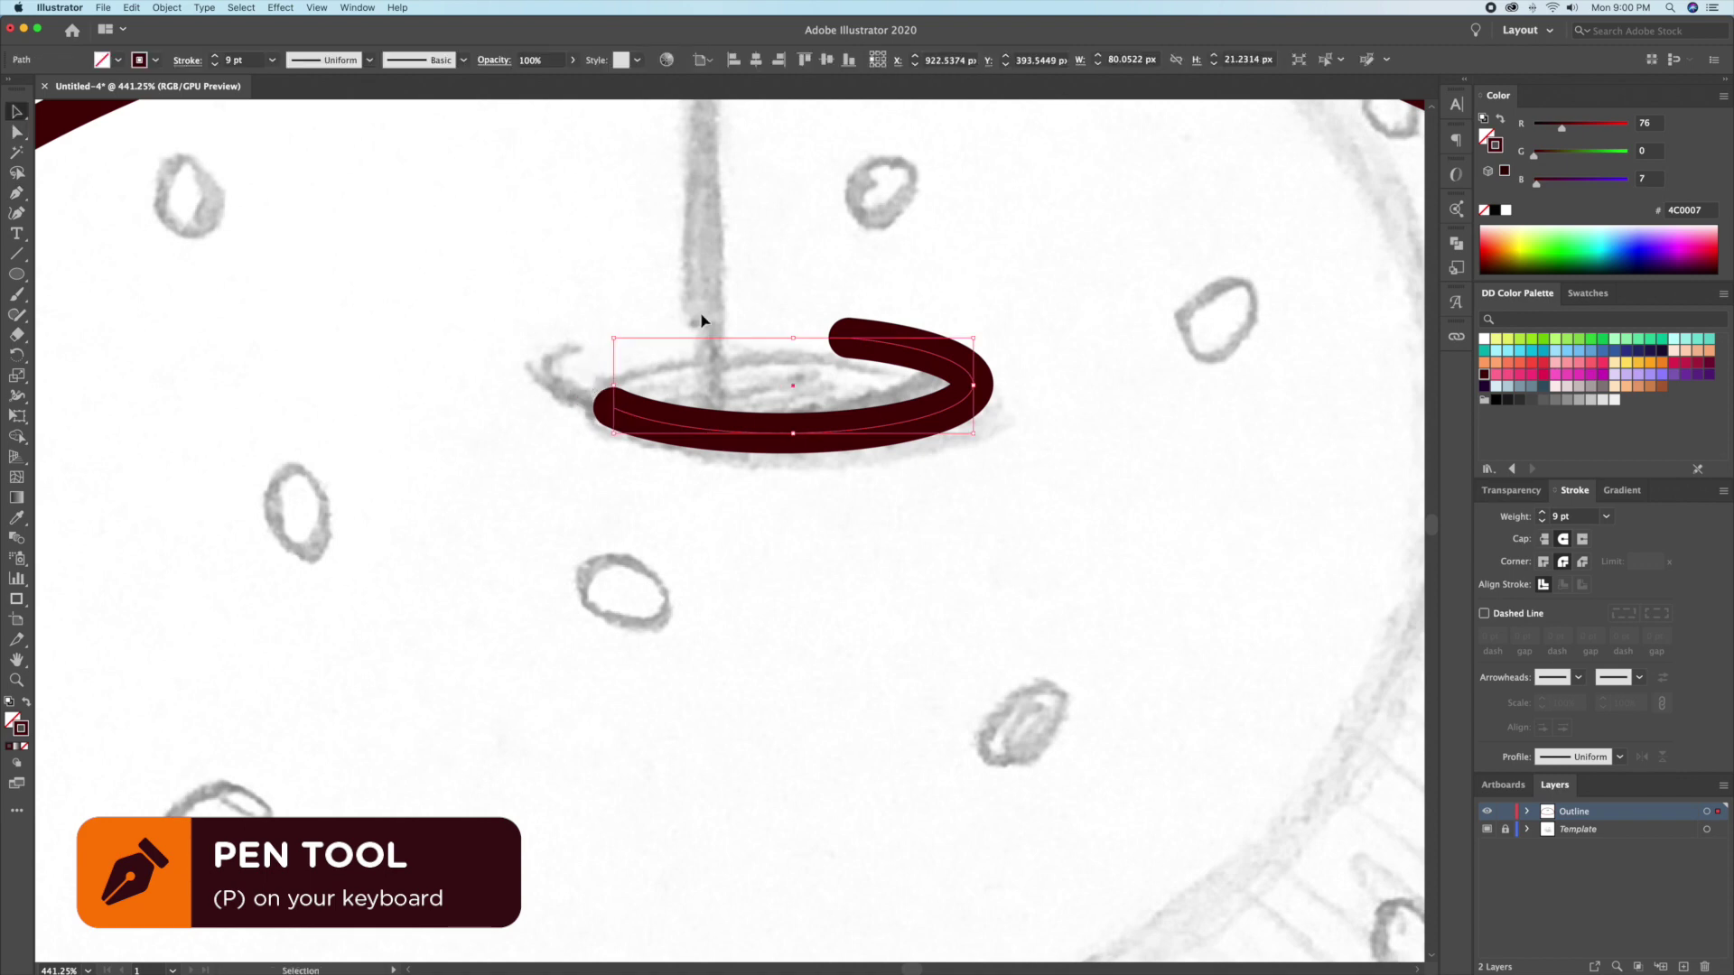
pyautogui.press('super+shift+a')
# Trace the wavy lettuce edge sticking out at the bun's left side with the Pen tool
pyautogui.press('z')
pyautogui.keyDown('alt'); pyautogui.click(942, 413); pyautogui.keyUp('alt')
pyautogui.press('super+0')
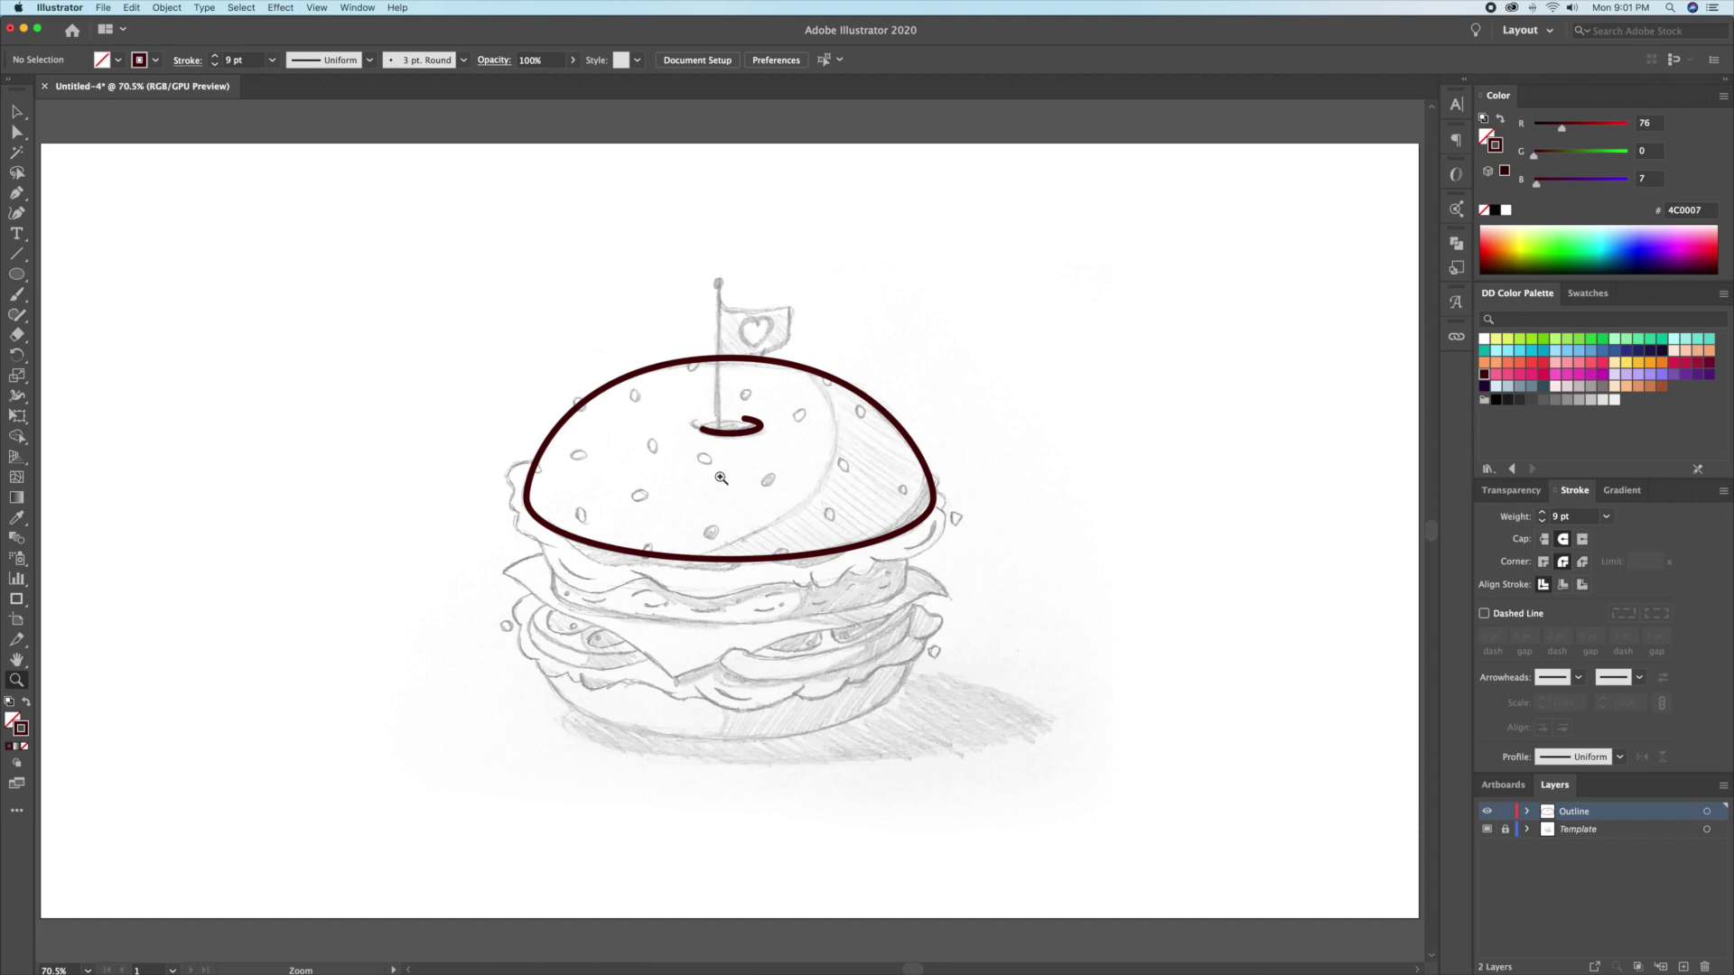
pyautogui.moveTo(706, 476); pyautogui.dragTo(865, 464)
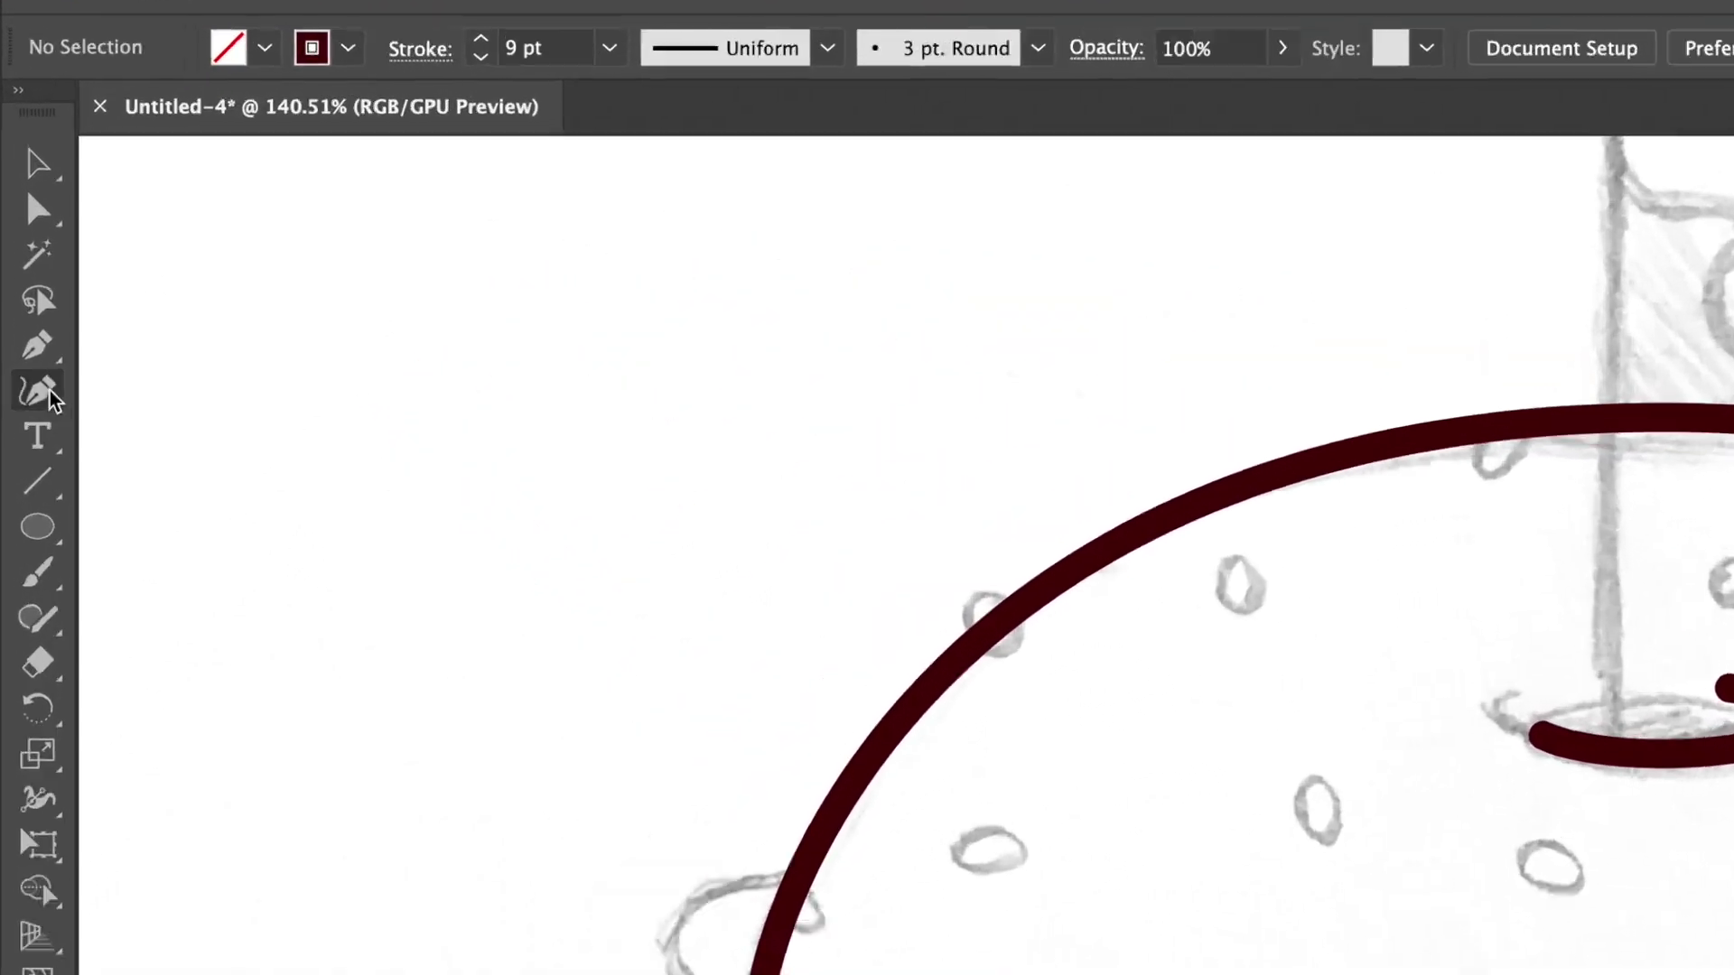
pyautogui.click(24, 210)
pyautogui.click(50, 411)
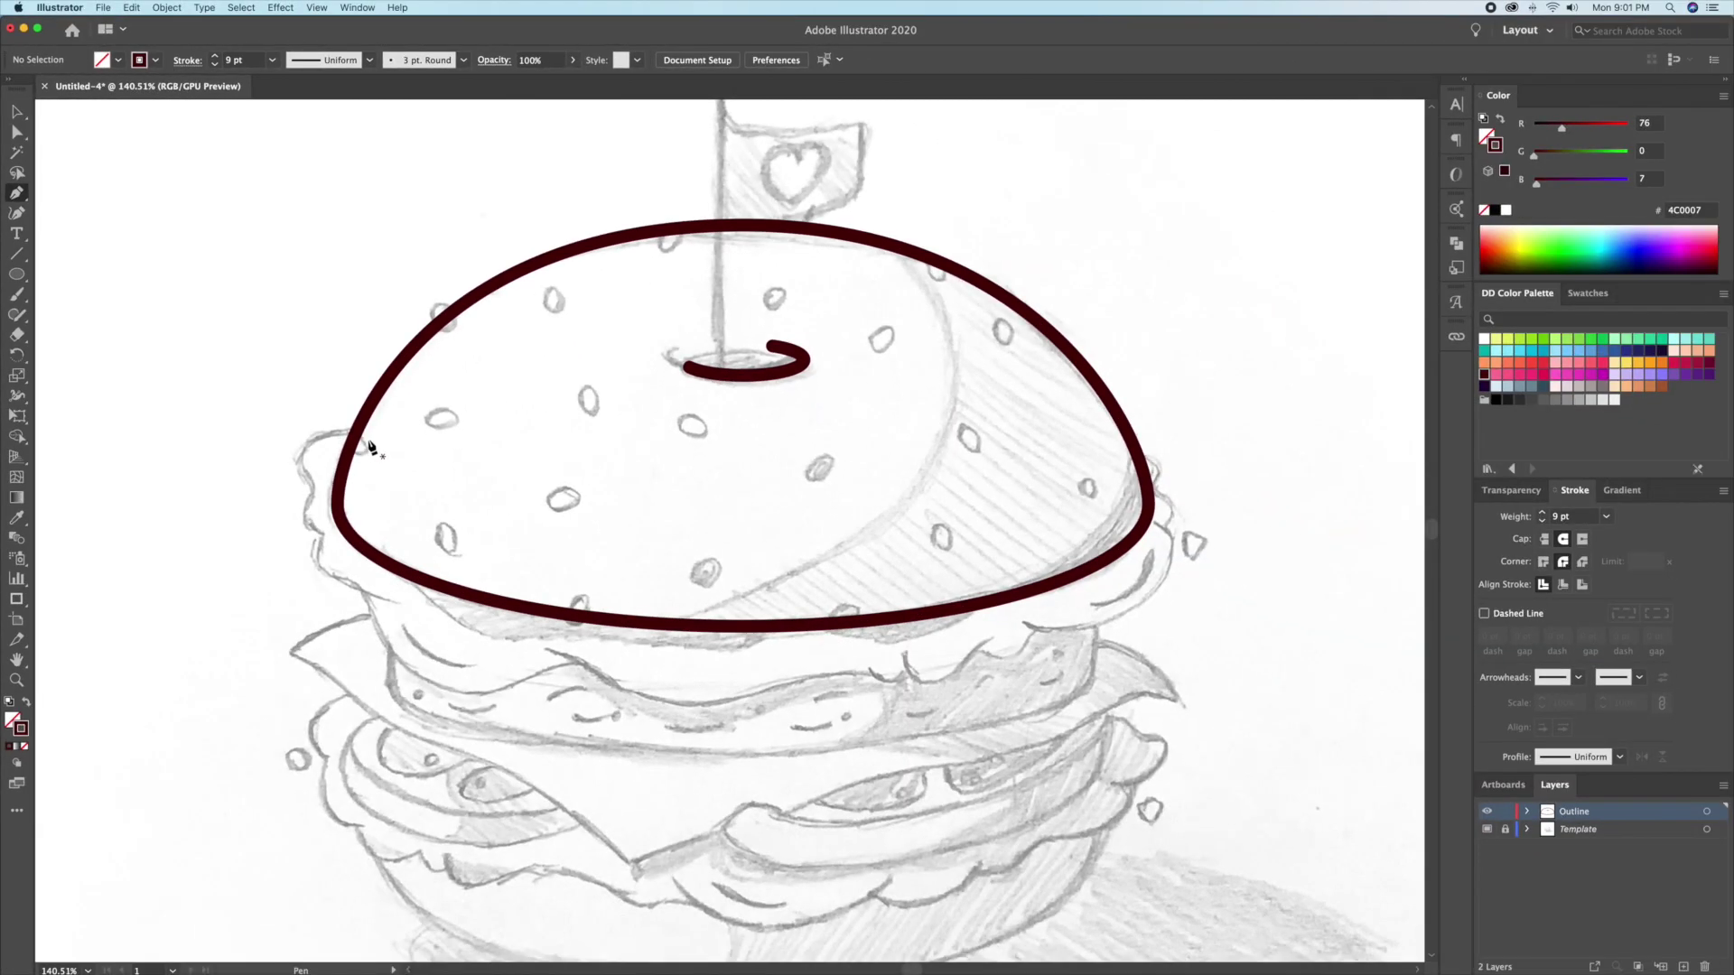
pyautogui.click(370, 439)
pyautogui.moveTo(308, 485); pyautogui.dragTo(467, 617)
# Trace the next lettuce fold as a separate curve below the bun's left half
pyautogui.press('super+equal')
pyautogui.moveTo(428, 682); pyautogui.dragTo(487, 706)
pyautogui.moveTo(685, 595); pyautogui.dragTo(813, 592)
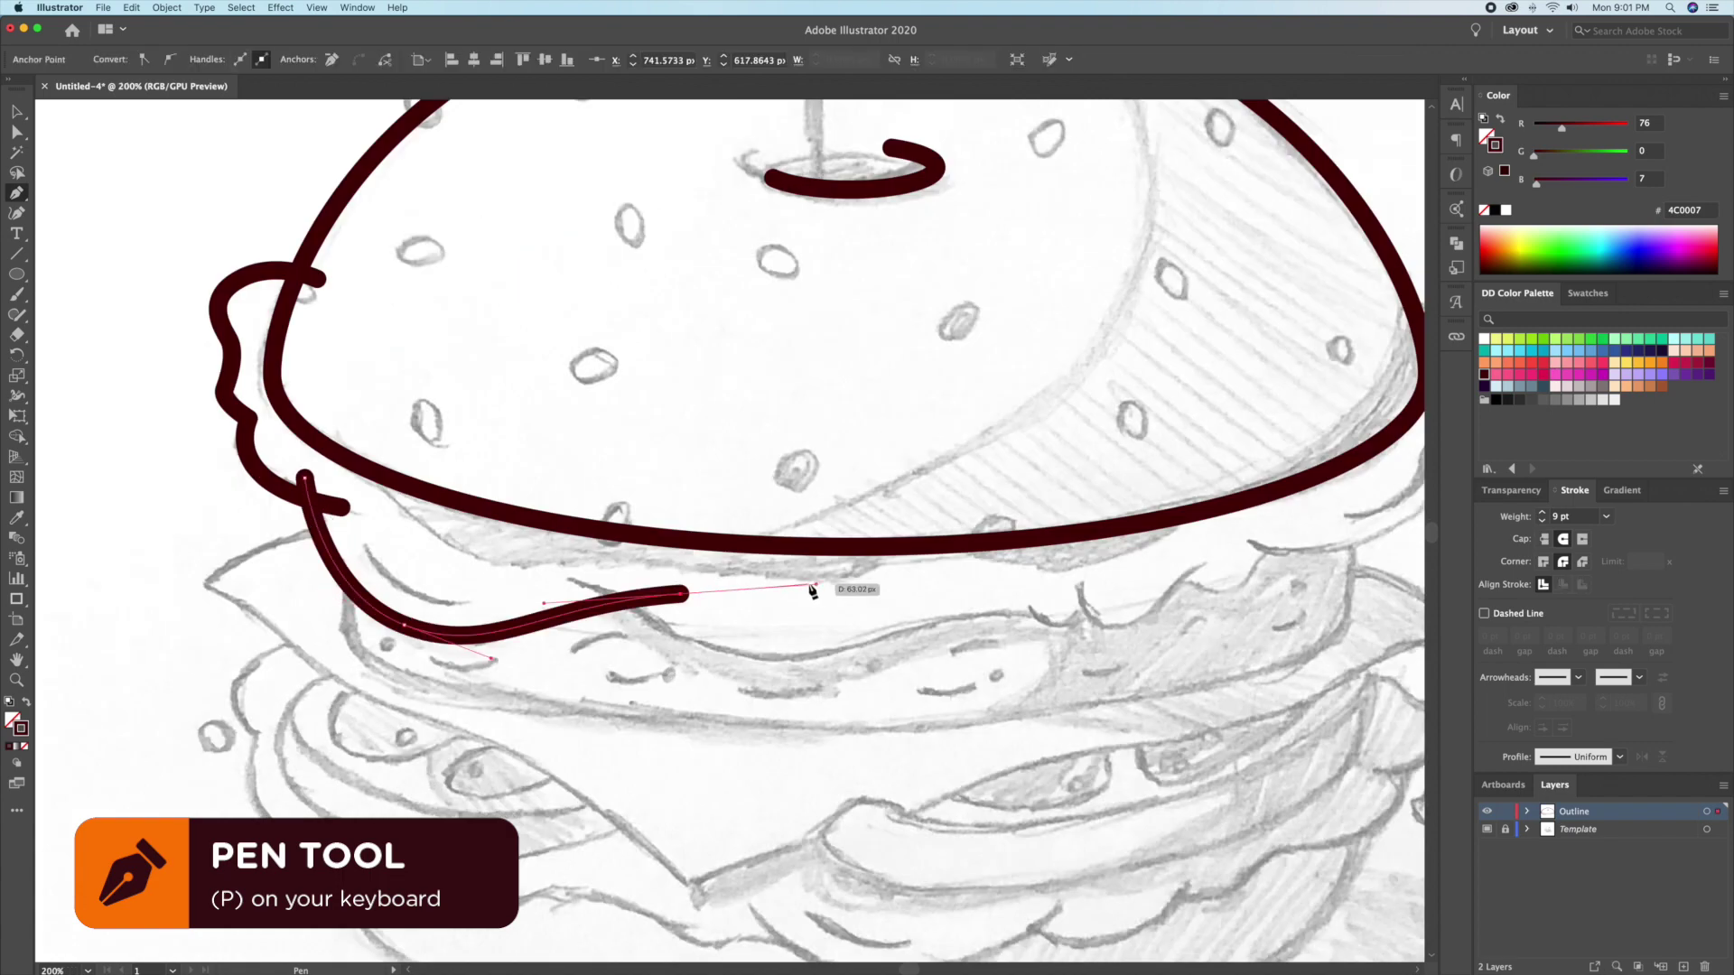
pyautogui.keyDown('super'); pyautogui.click(774, 608); pyautogui.keyUp('super')
# Trace the lettuce's wavy lower edge from the centre fold towards the right as another open path
pyautogui.scroll(-3, 431, 507)
pyautogui.hscroll(5, 431, 507)
pyautogui.click(430, 499)
pyautogui.moveTo(534, 552); pyautogui.dragTo(584, 600)
pyautogui.moveTo(742, 557); pyautogui.dragTo(1010, 546)
pyautogui.moveTo(998, 540); pyautogui.dragTo(1039, 530)
pyautogui.moveTo(1071, 474); pyautogui.dragTo(1120, 468)
pyautogui.keyDown('super'); pyautogui.click(1120, 468); pyautogui.keyUp('super')
# Trace the small lettuce scallop that overlaps the right end of the wavy lower edge
pyautogui.scroll(5, 1039, 488)
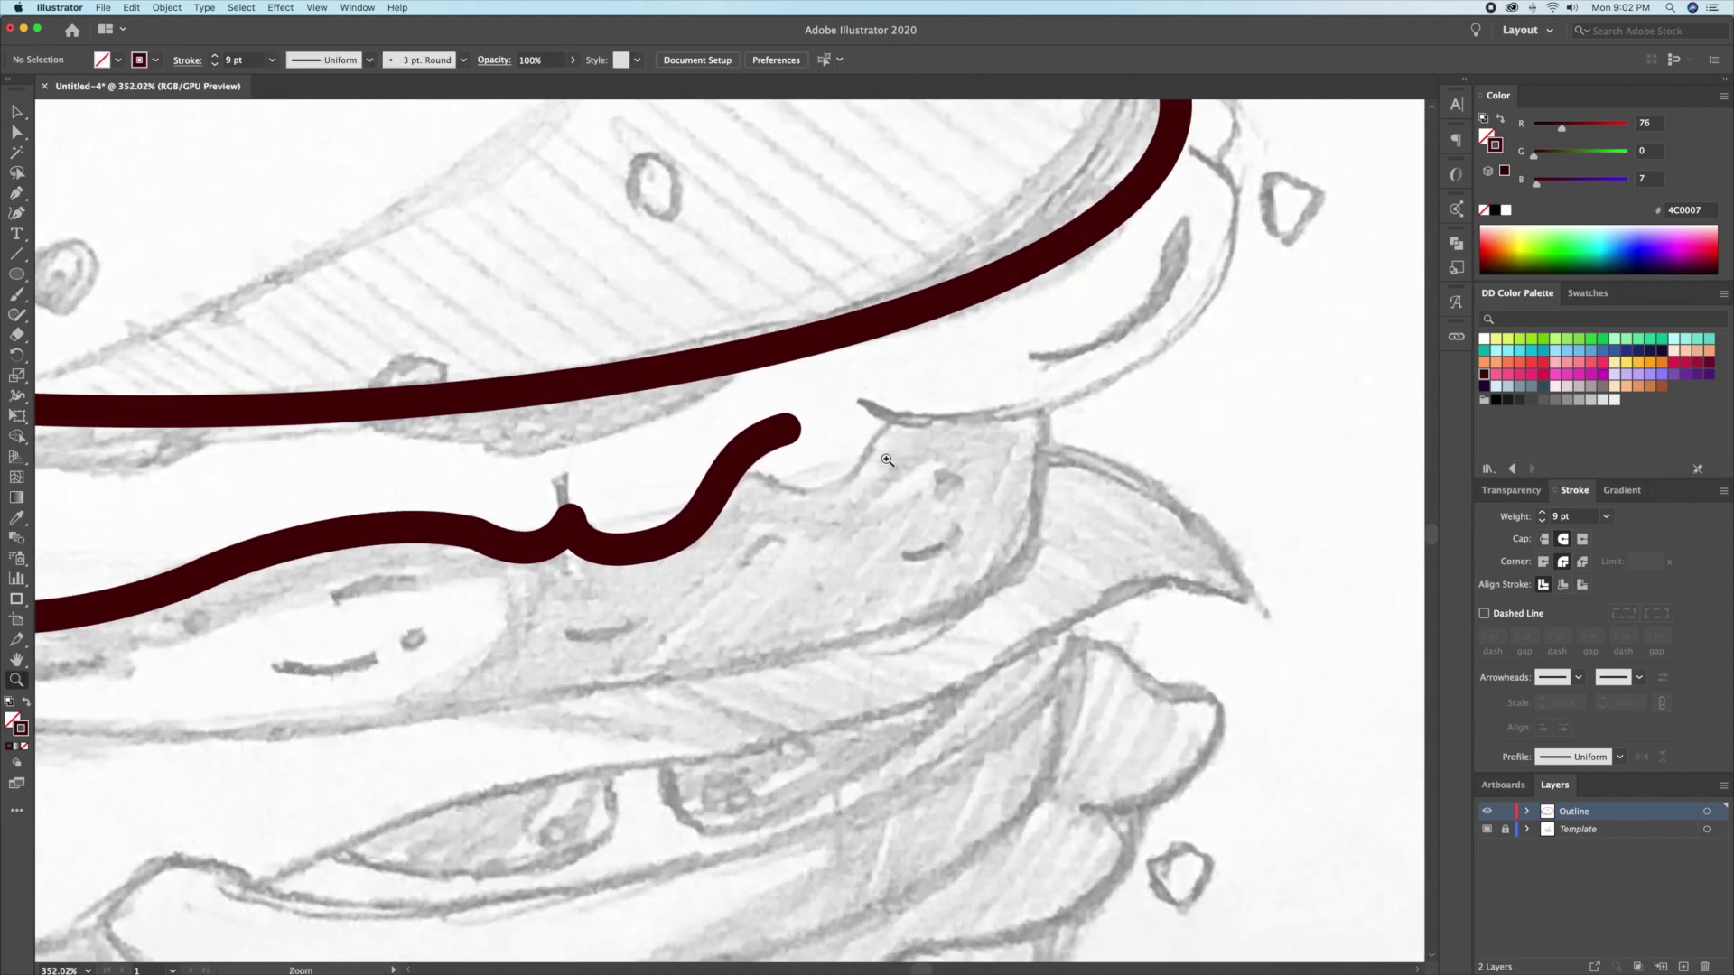
pyautogui.click(691, 473)
pyautogui.moveTo(739, 468); pyautogui.dragTo(878, 484)
pyautogui.moveTo(940, 386)
pyautogui.mouseDown()
pyautogui.moveTo(1003, 363)
pyautogui.moveTo(742, 412)
pyautogui.moveTo(885, 417)
pyautogui.mouseUp()
pyautogui.keyDown('super'); pyautogui.click(1032, 358); pyautogui.keyUp('super')
# Trace the lettuce's right fold from the last scallop up around to the bun's right edge
pyautogui.press('p')
pyautogui.click(574, 455)
pyautogui.moveTo(951, 304); pyautogui.dragTo(969, 257)
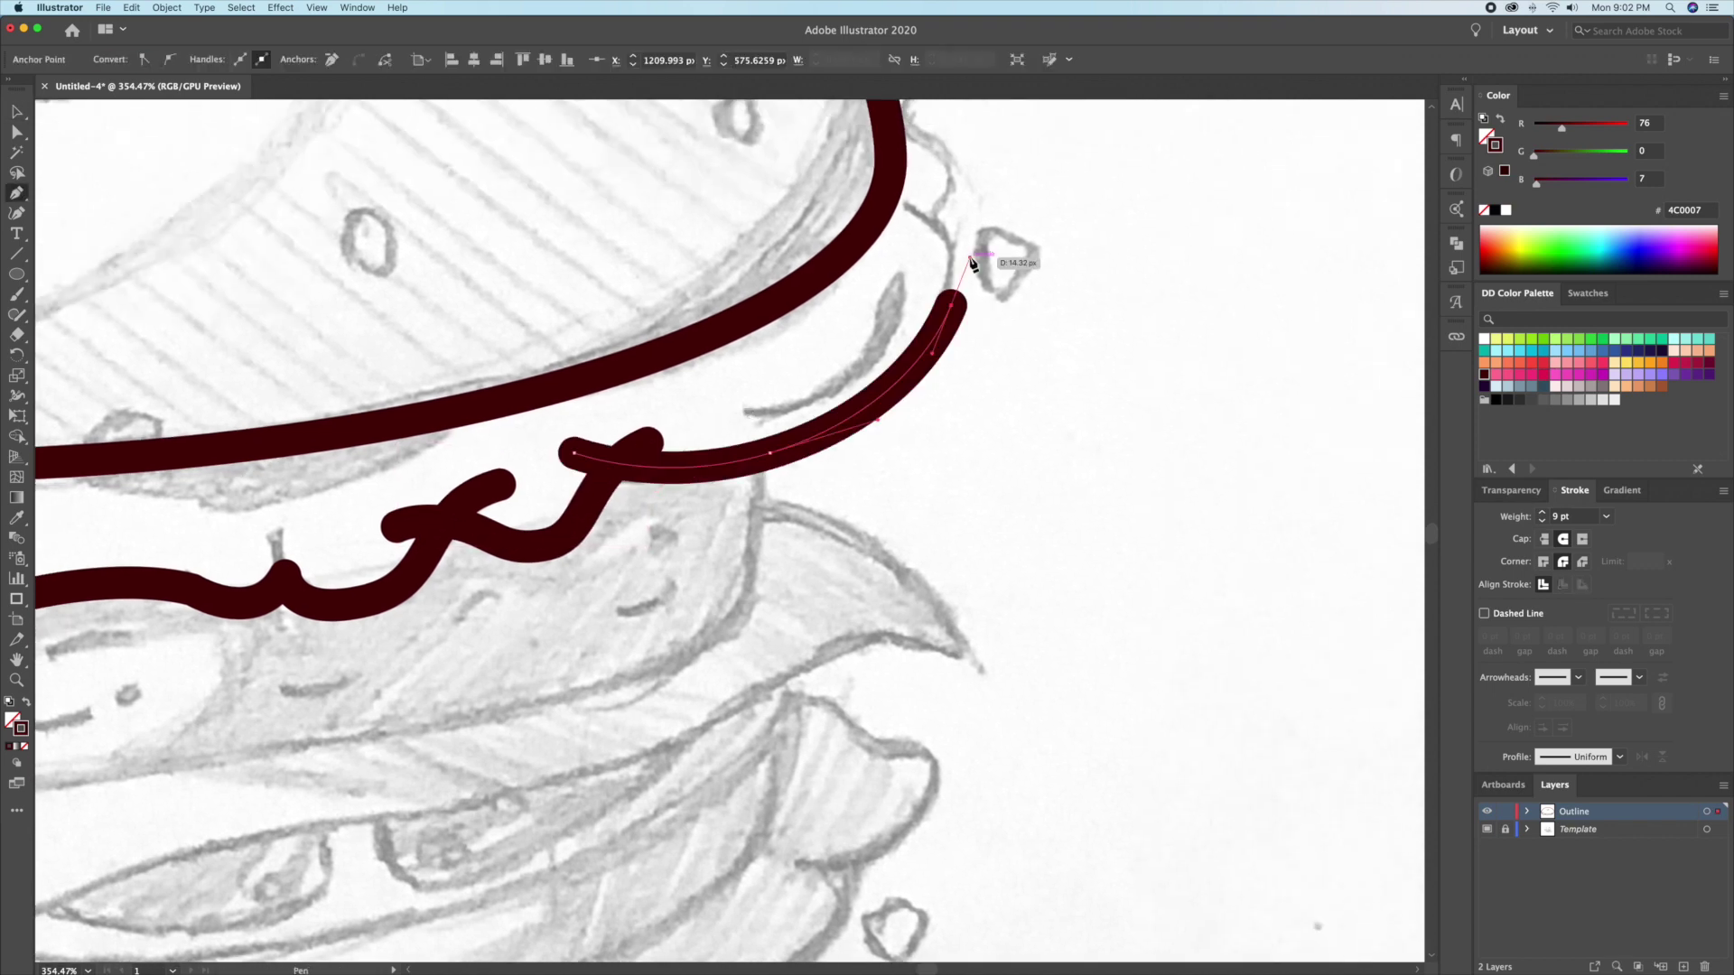
pyautogui.click(937, 220)
pyautogui.scroll(5, 898, 117)
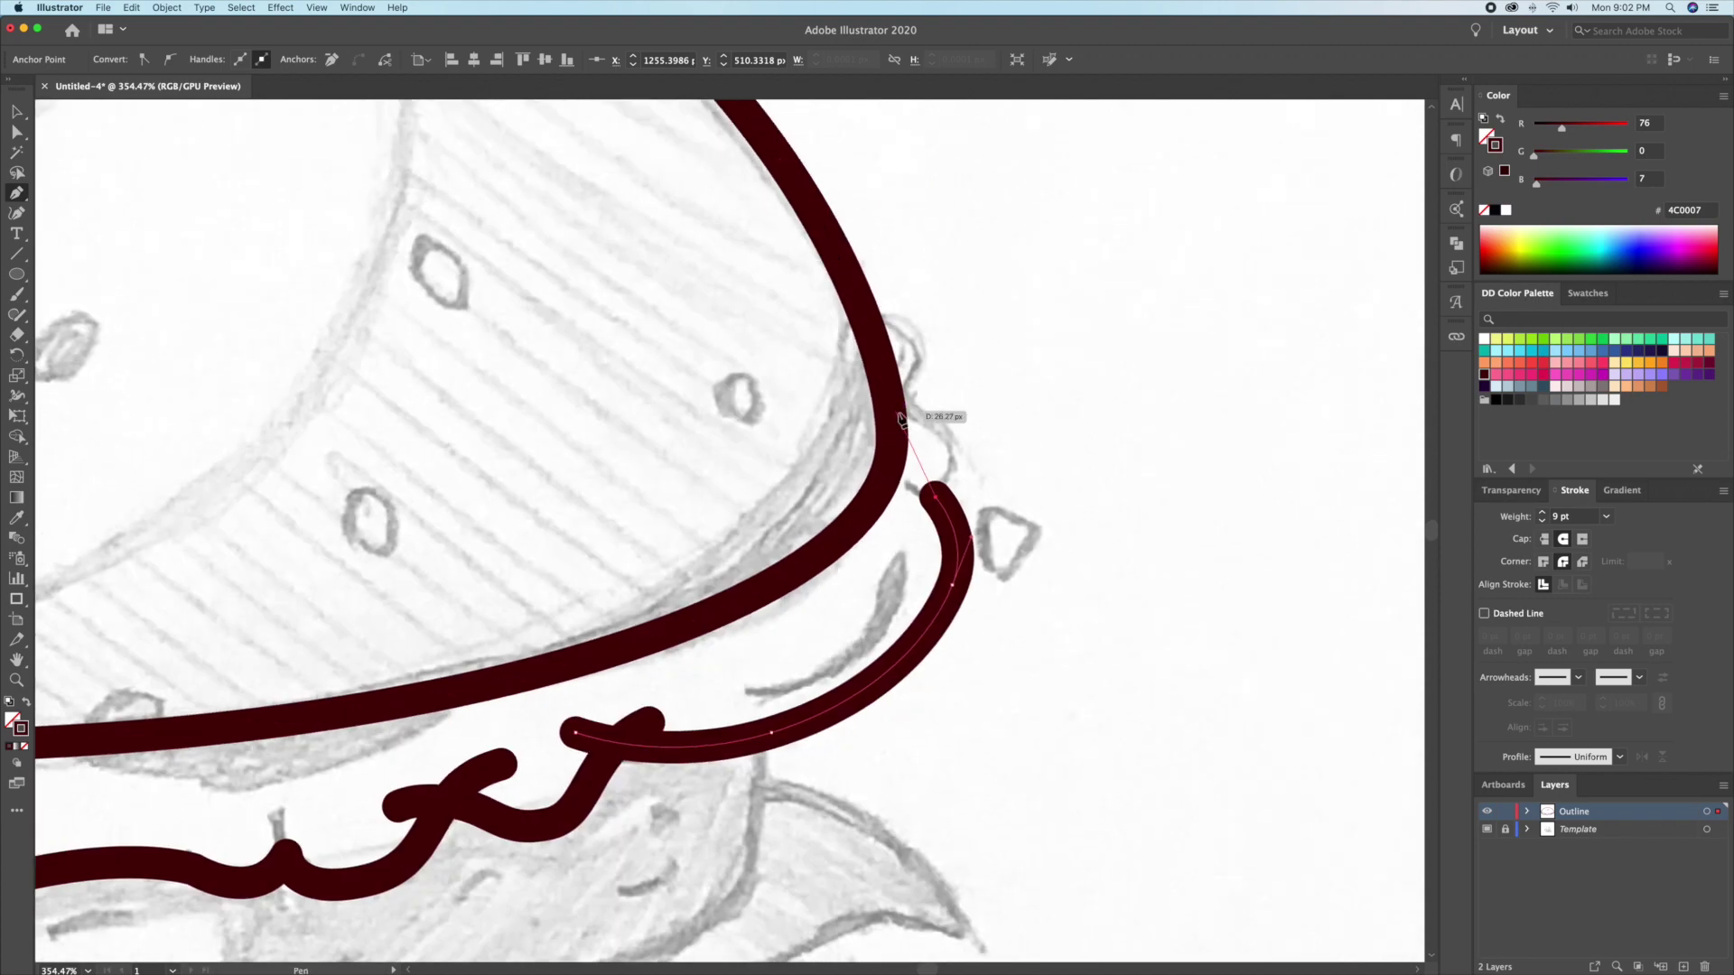
pyautogui.moveTo(863, 416); pyautogui.dragTo(735, 430)
pyautogui.scroll(-1, 774, 419)
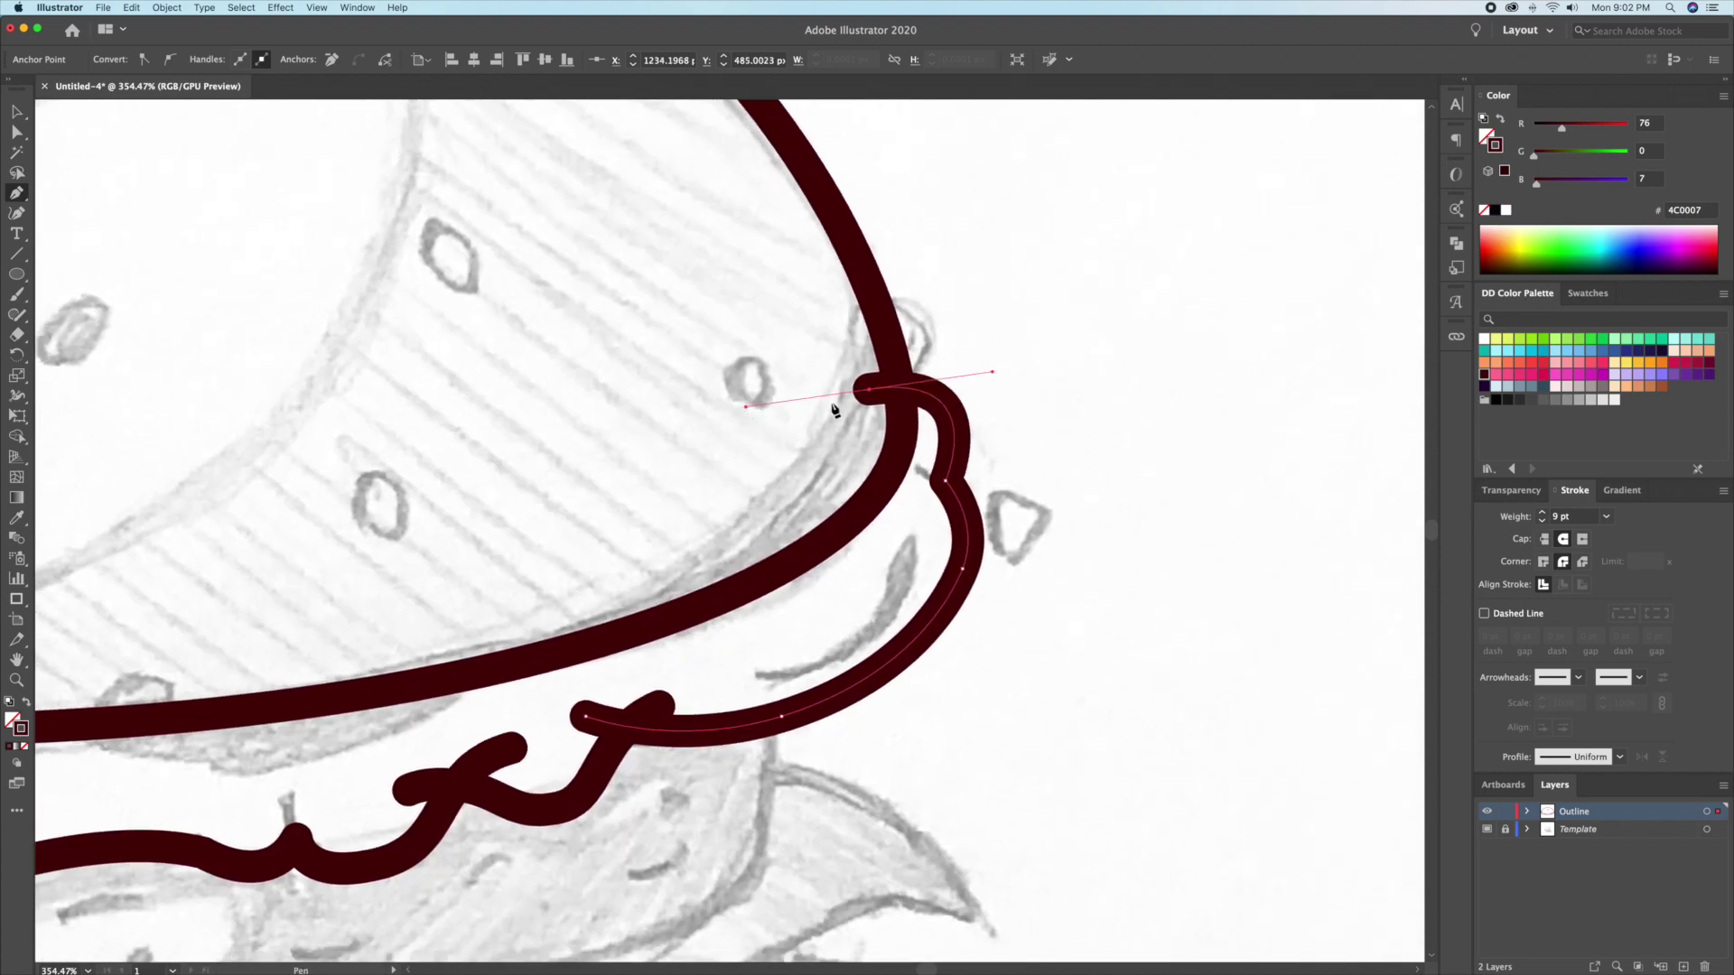
pyautogui.scroll(-3, 1030, 310)
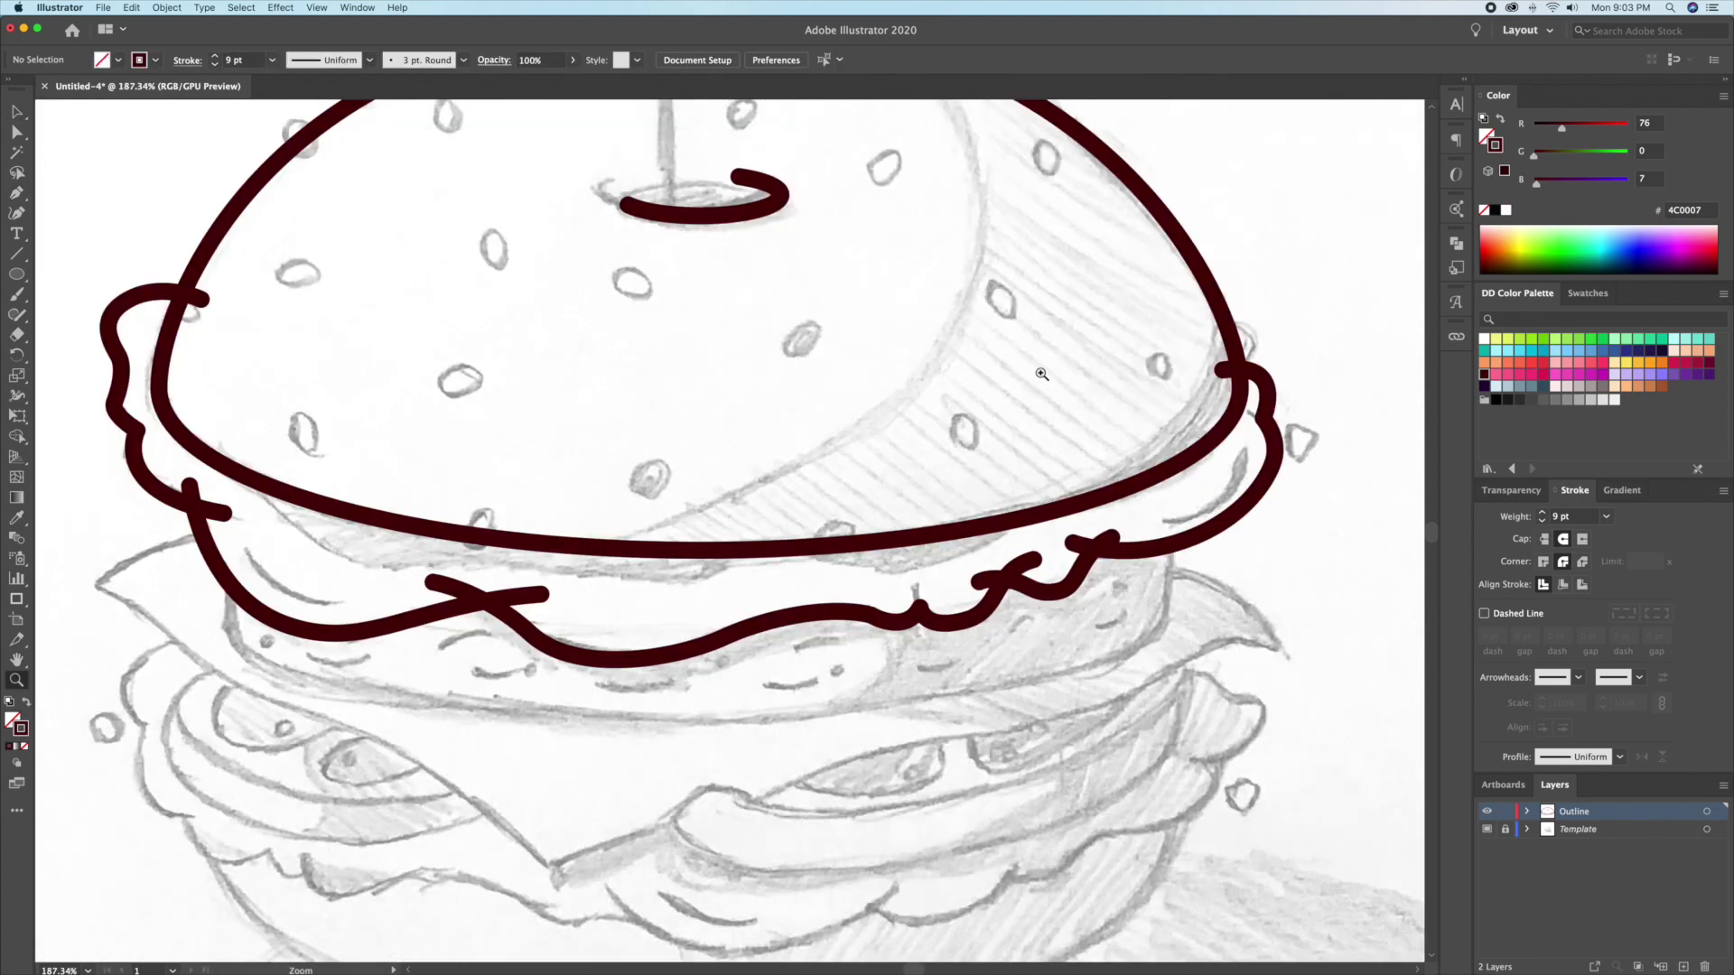
# Connect the lettuce outline's left and right ends with a straight line across the bun
pyautogui.click(202, 299)
pyautogui.press('v')
pyautogui.click(150, 239)
pyautogui.hotkey('ctrl', 'space')
pyautogui.moveTo(203, 242); pyautogui.dragTo(420, 397)
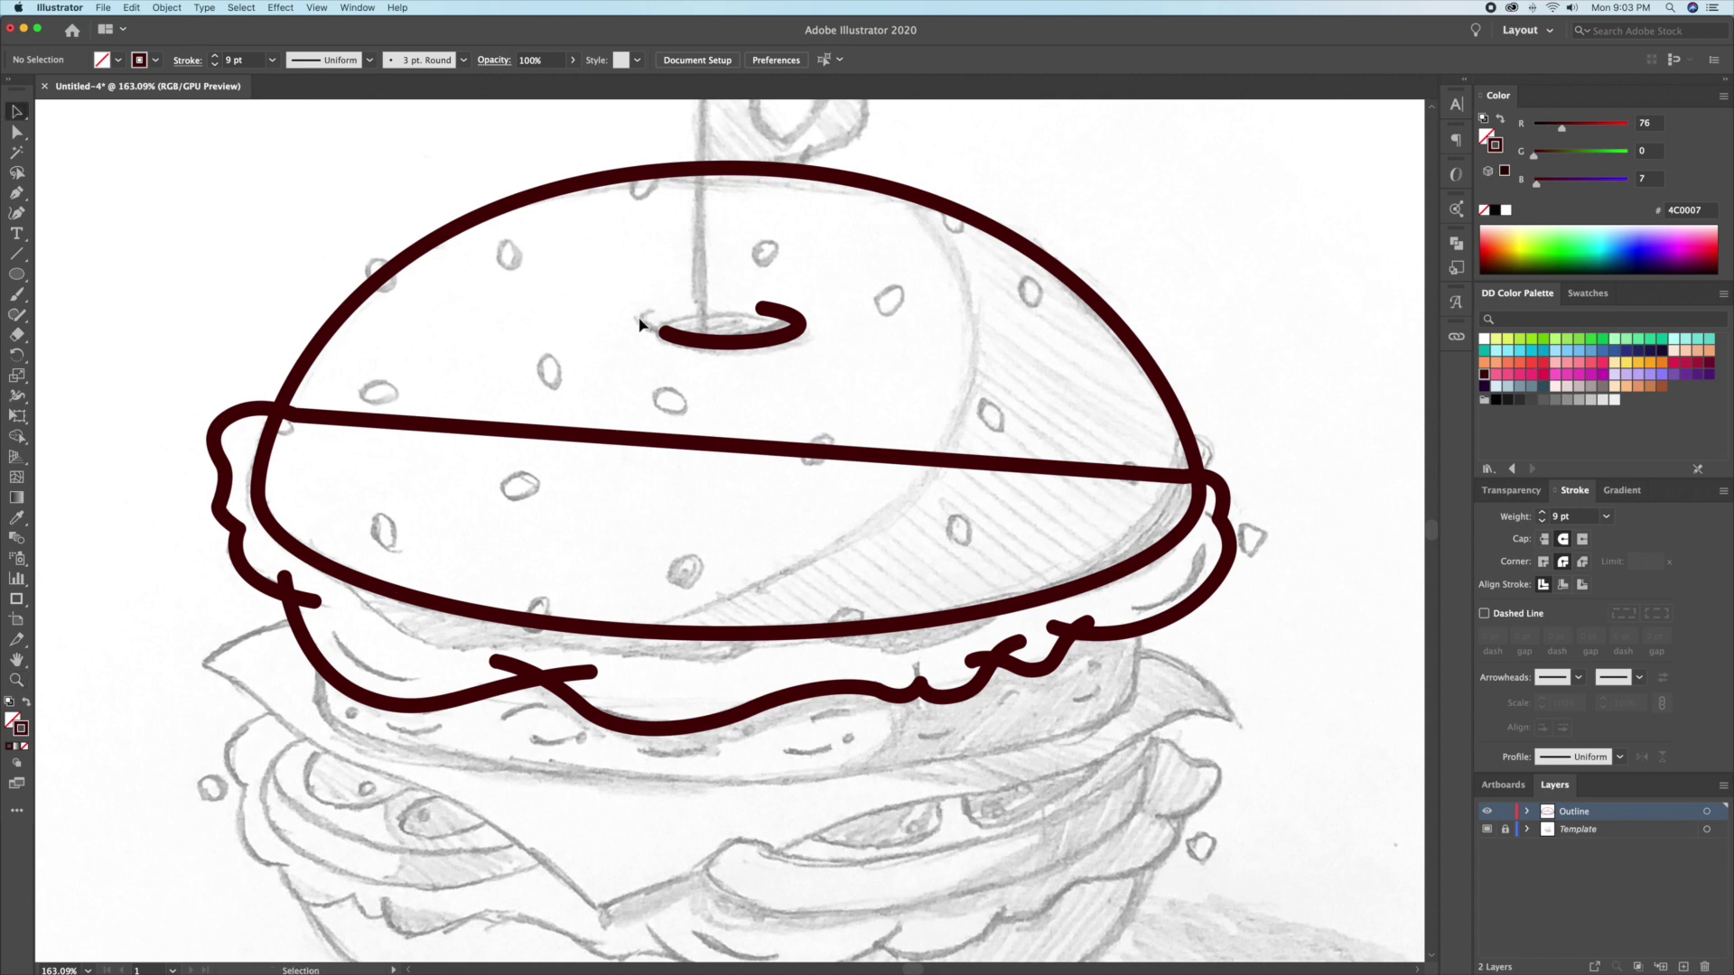
# Select the bun and lettuce outlines and merge the area below the bun into a lettuce shape with Shape Builder
pyautogui.click(366, 287)
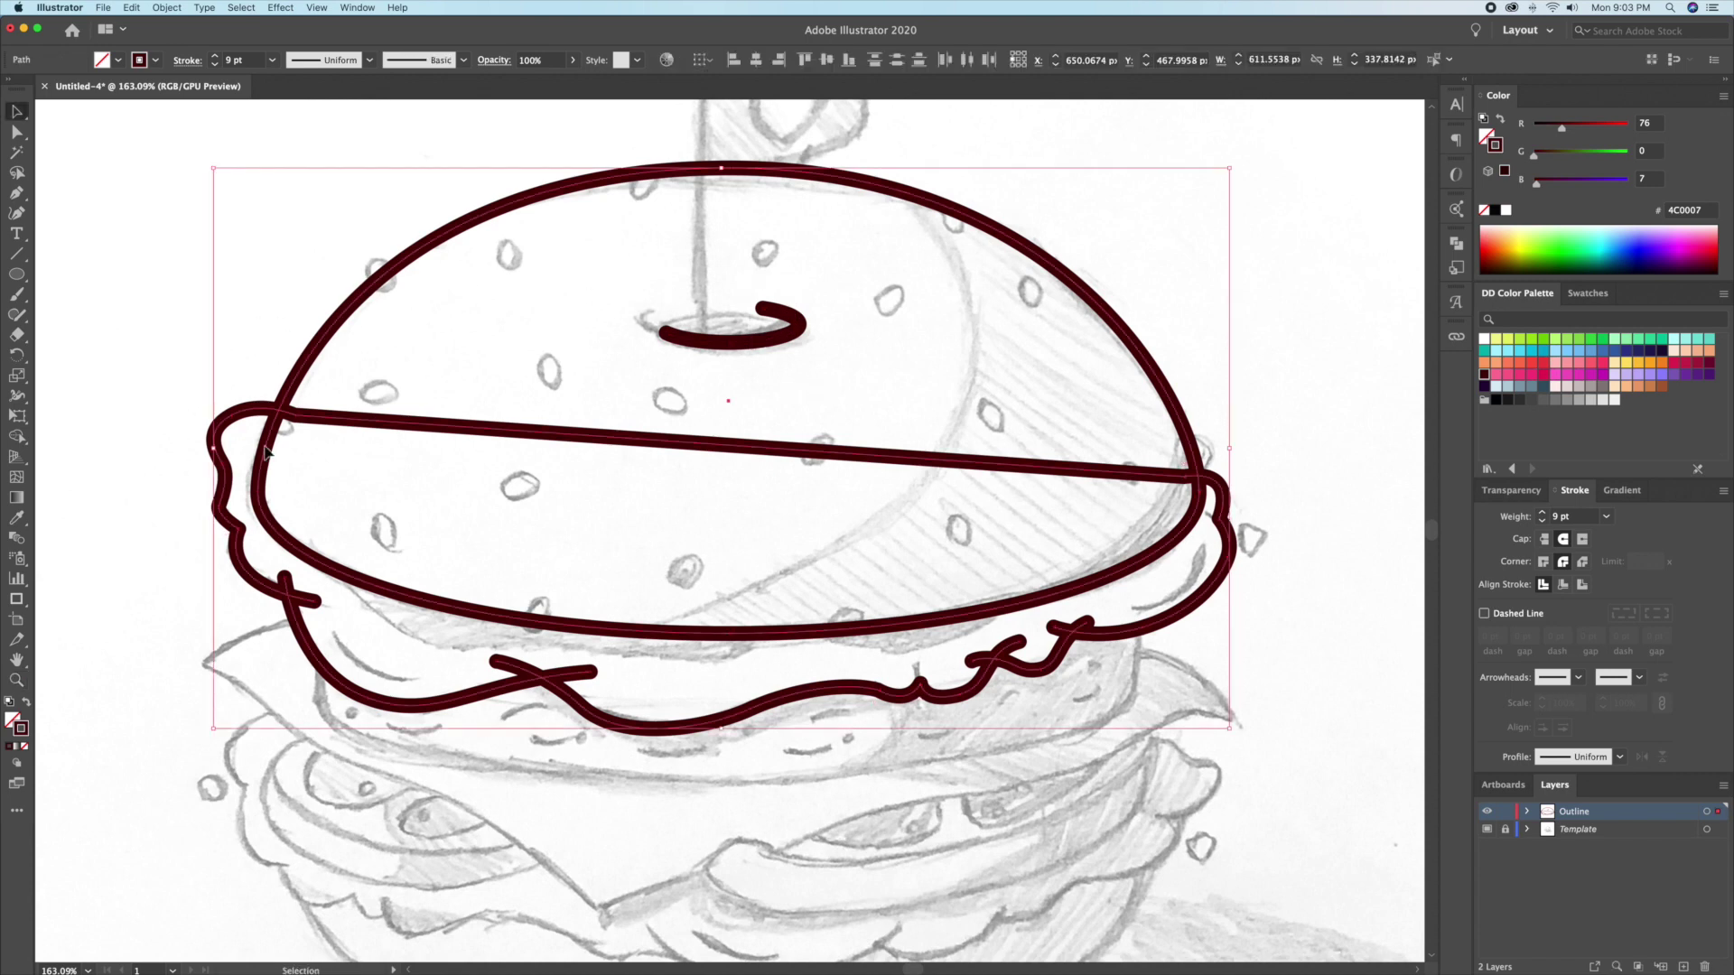
pyautogui.scroll(-2, 696, 649)
pyautogui.hscroll(-1, 697, 648)
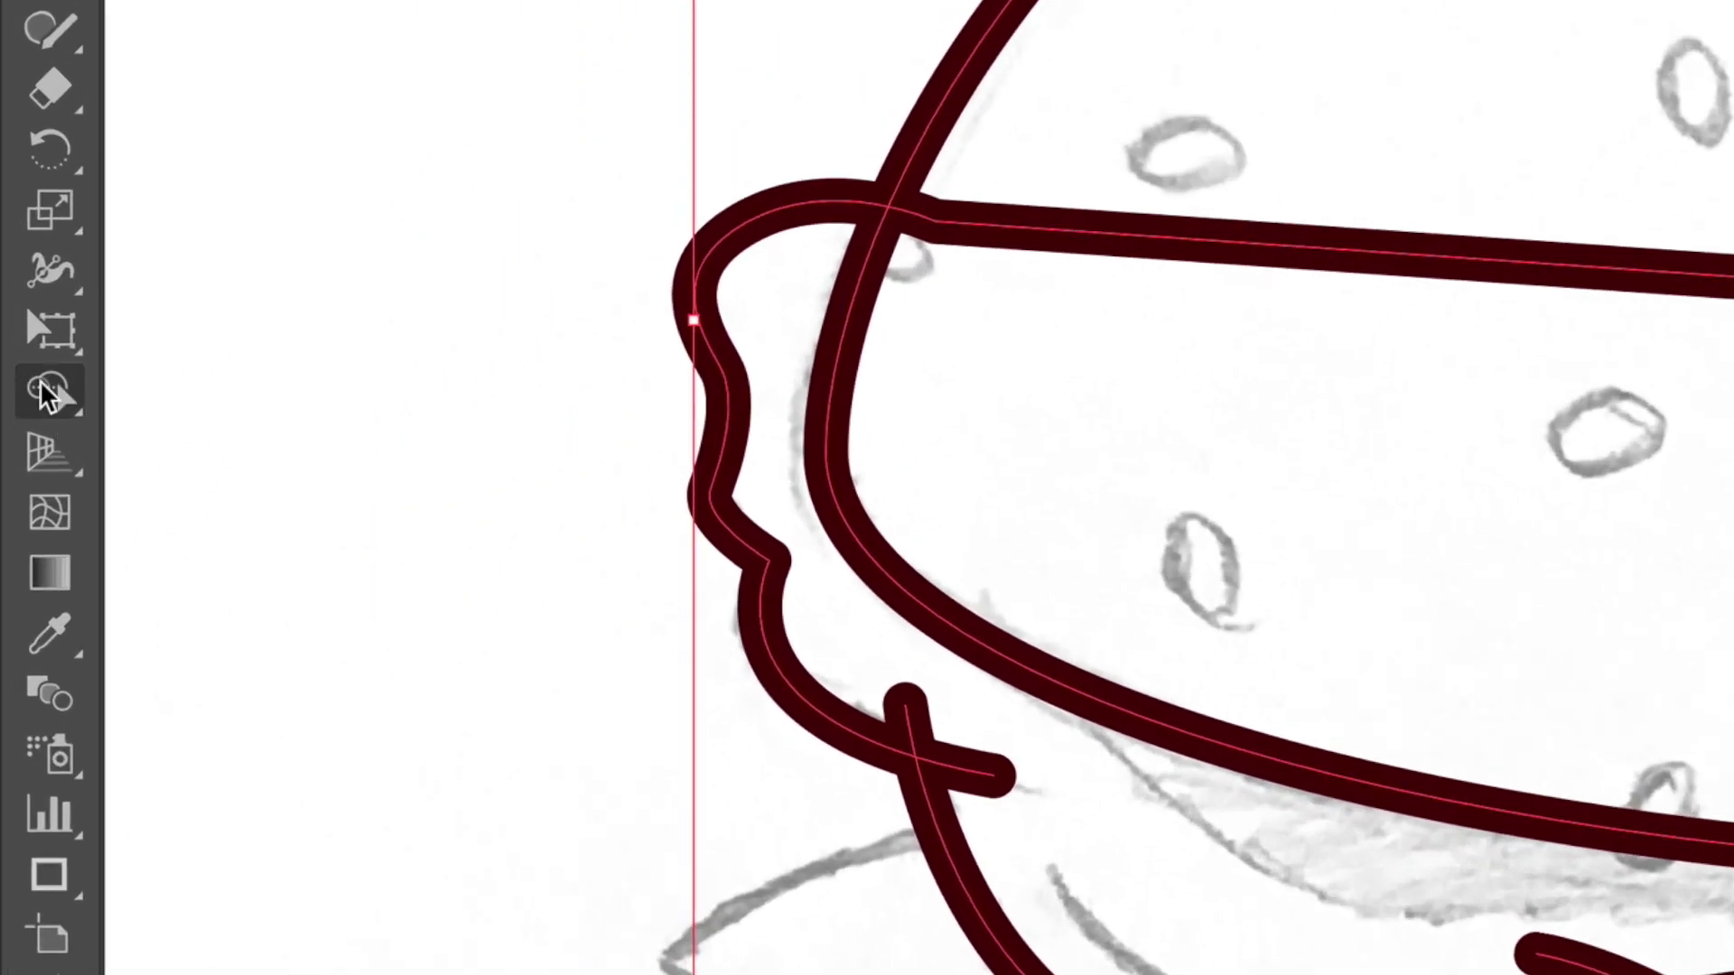
pyautogui.click(40, 392)
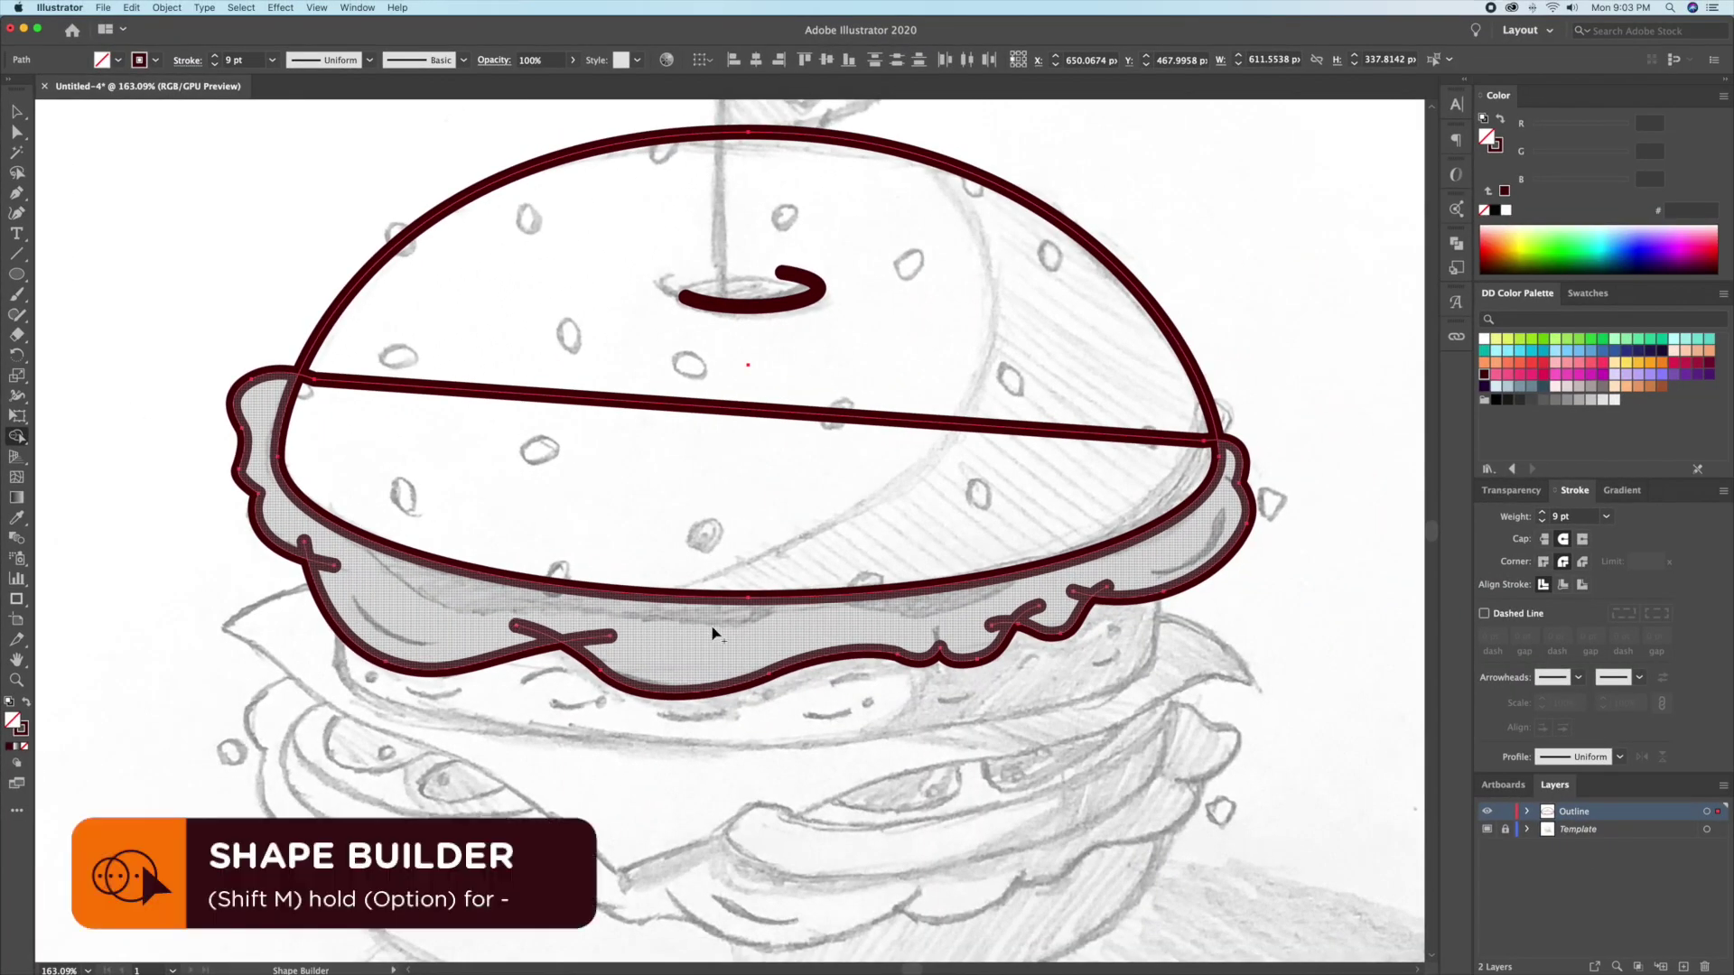
# Delete the leftover straight line across the bun and deselect the artwork
pyautogui.press('v')
pyautogui.click(865, 420)
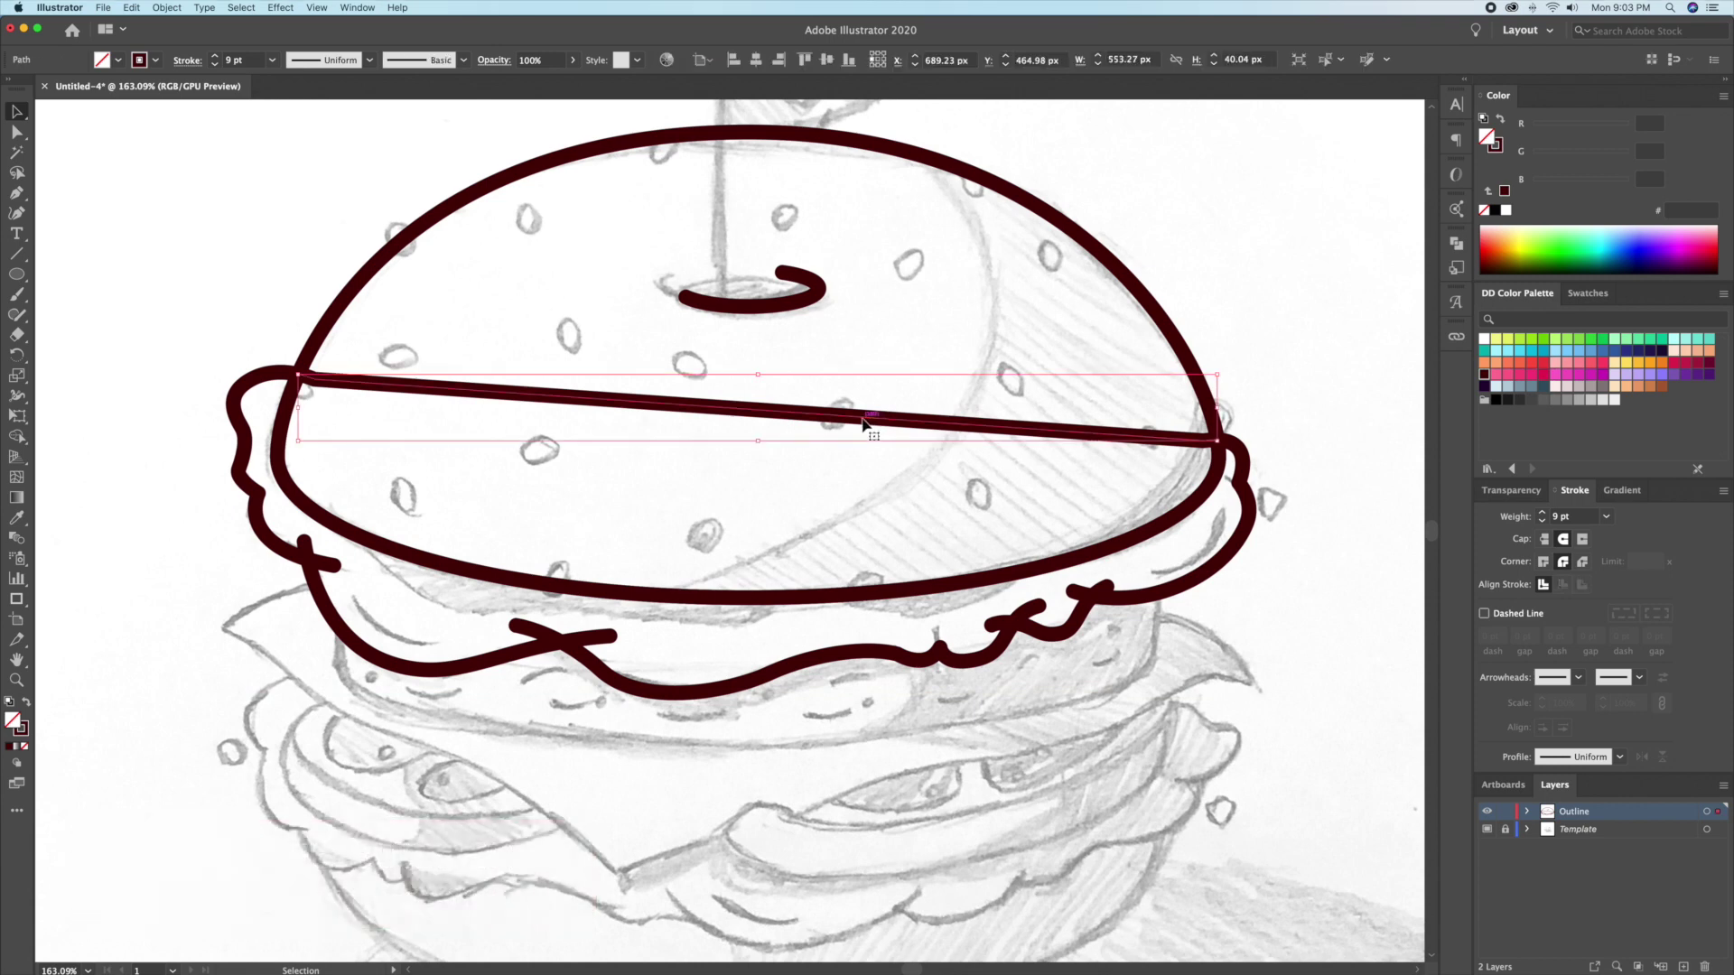
pyautogui.press('Delete')
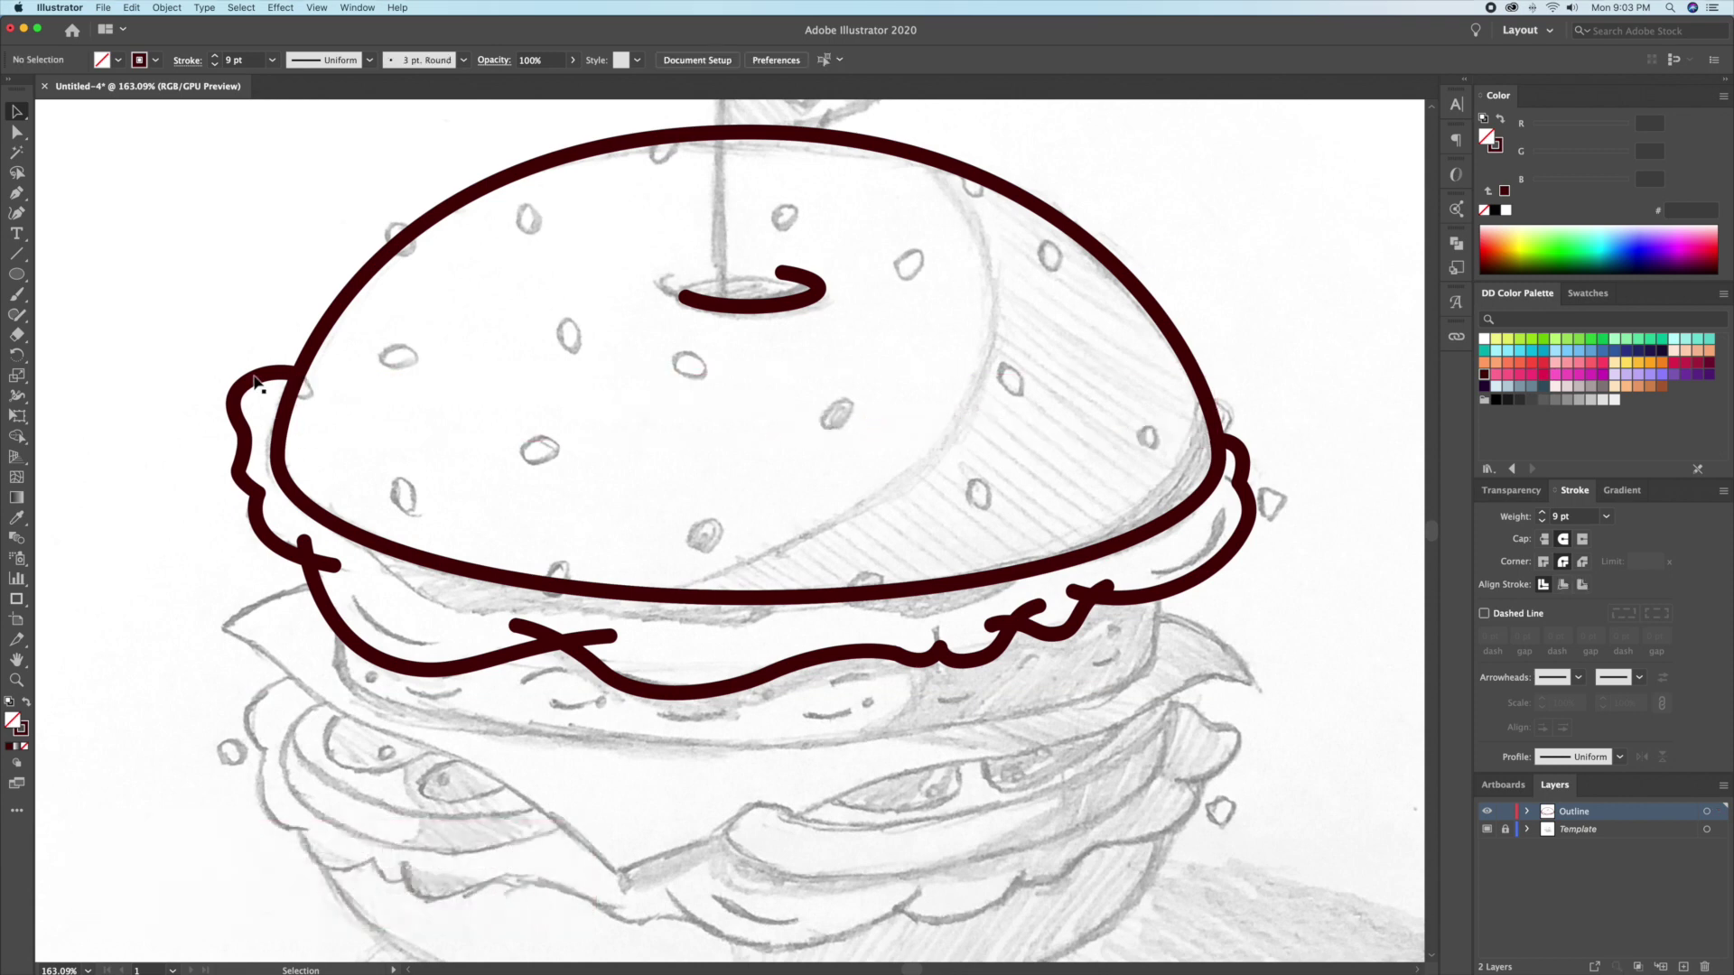
pyautogui.press('super+z')
pyautogui.press('super+z')
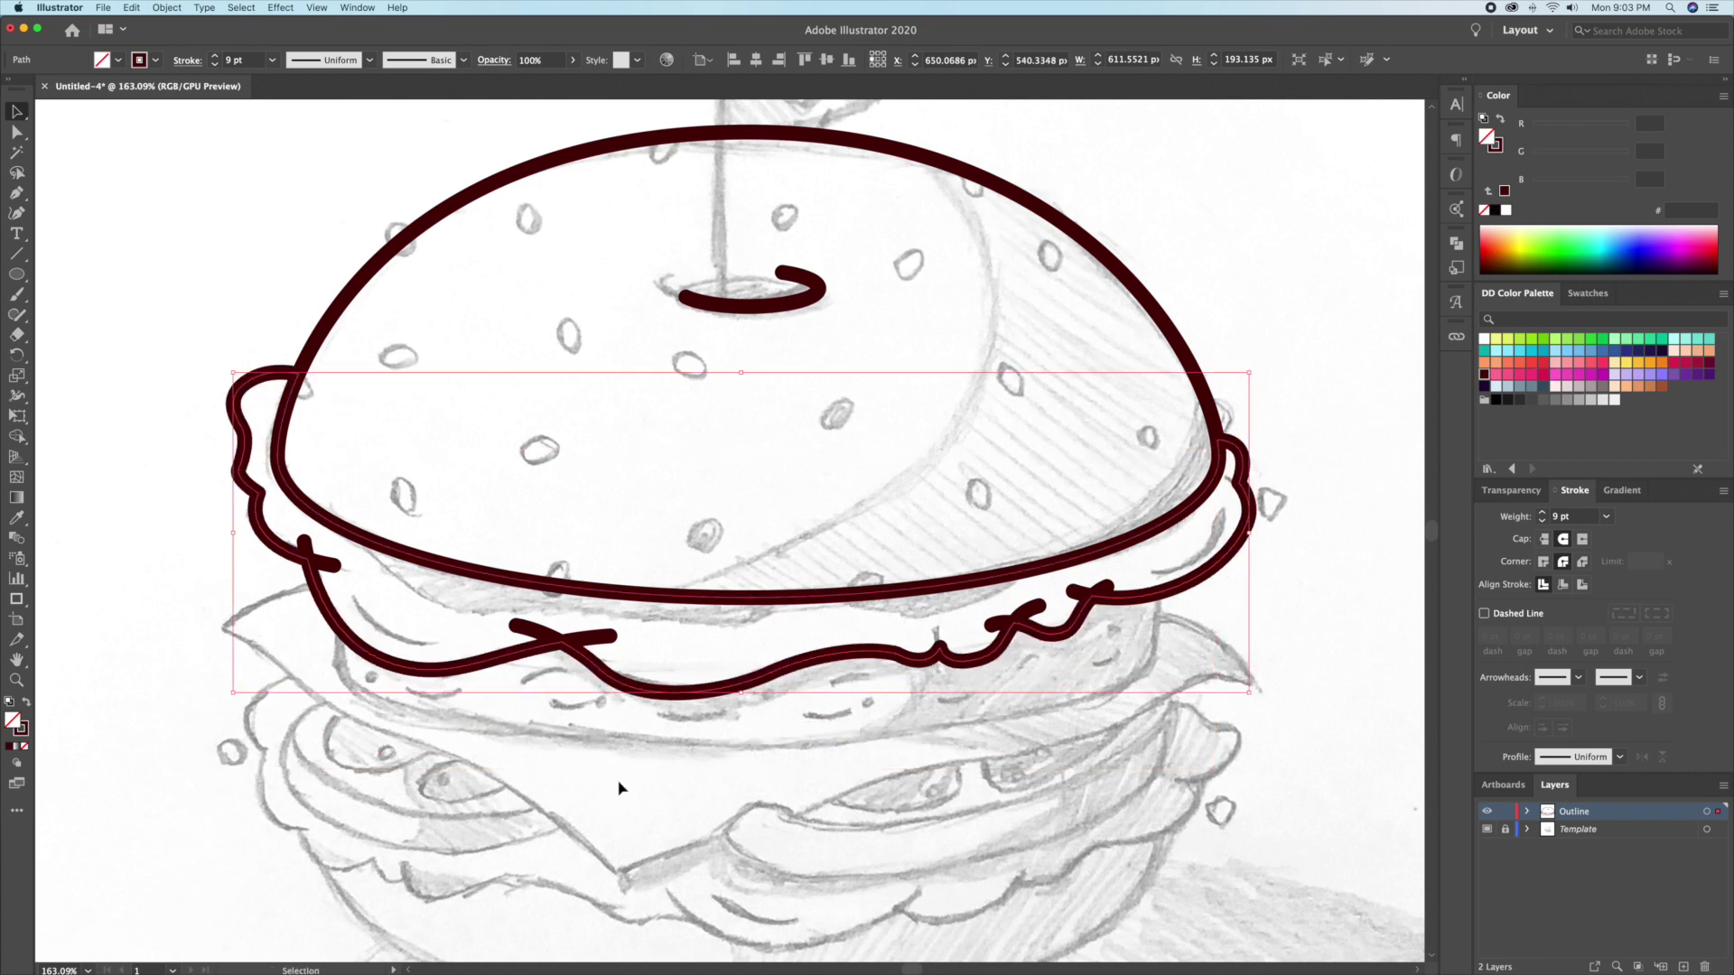
pyautogui.click(625, 802)
pyautogui.moveTo(625, 771); pyautogui.dragTo(589, 691)
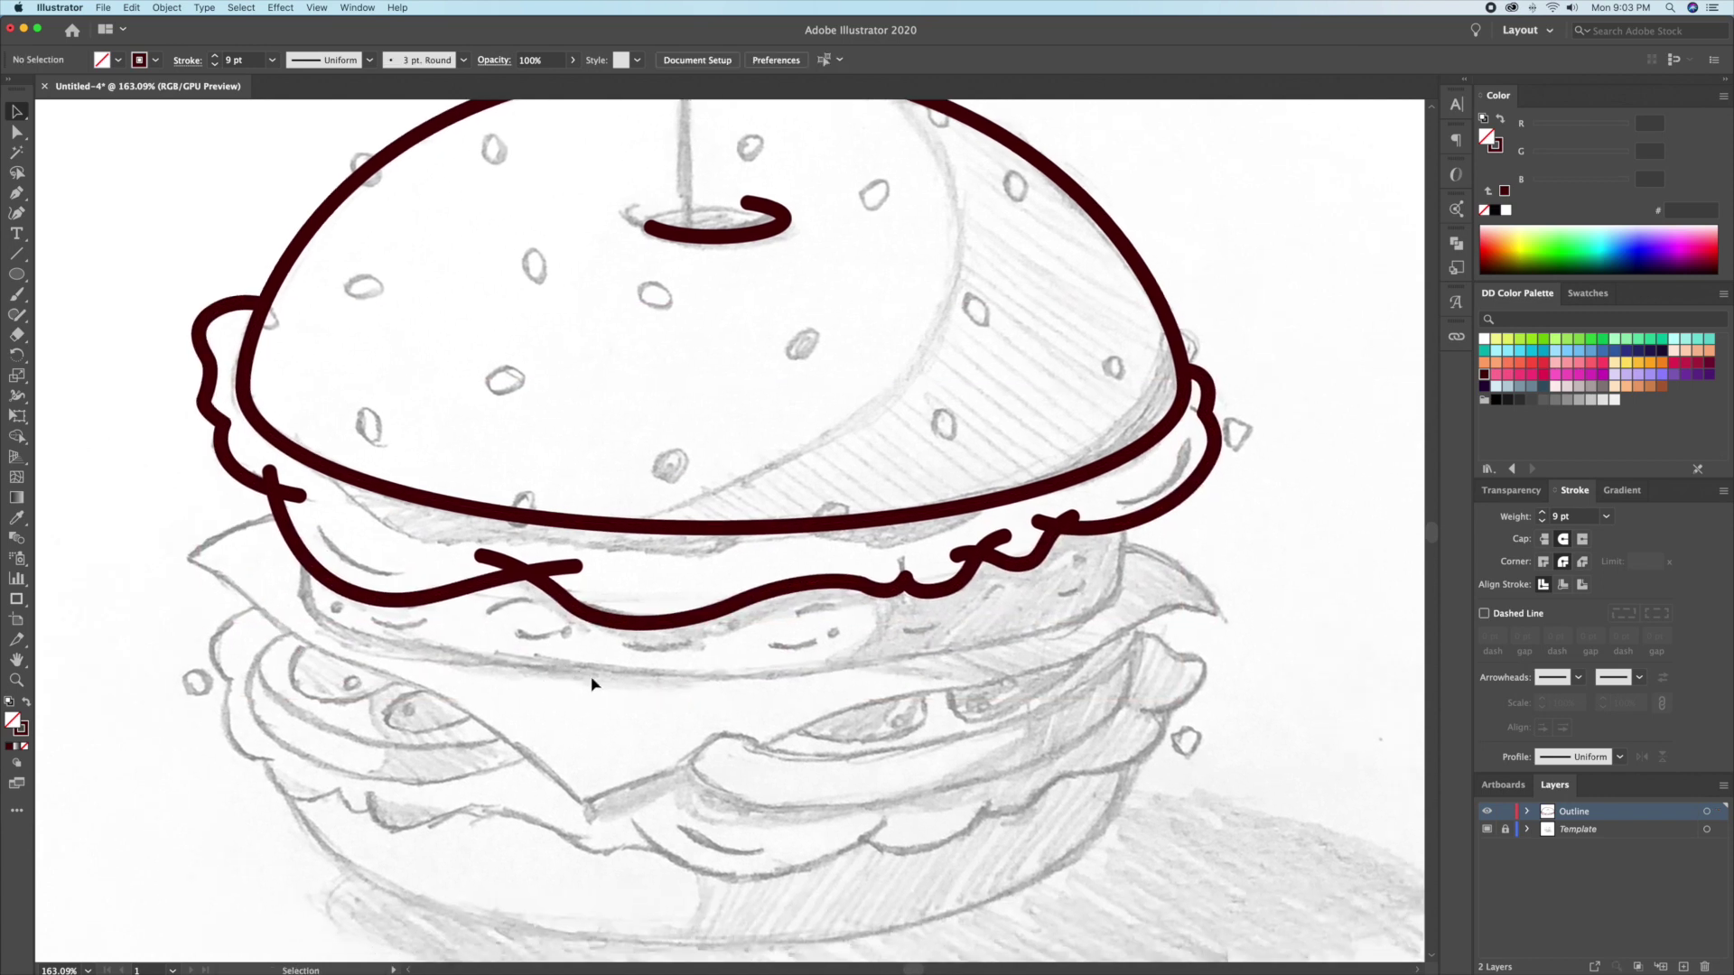
# Remove the overshooting end of the lettuce's lower curve above the left fold crossing
pyautogui.scroll(5, 199, 465)
pyautogui.press('a')
pyautogui.click(269, 470)
pyautogui.click(664, 380)
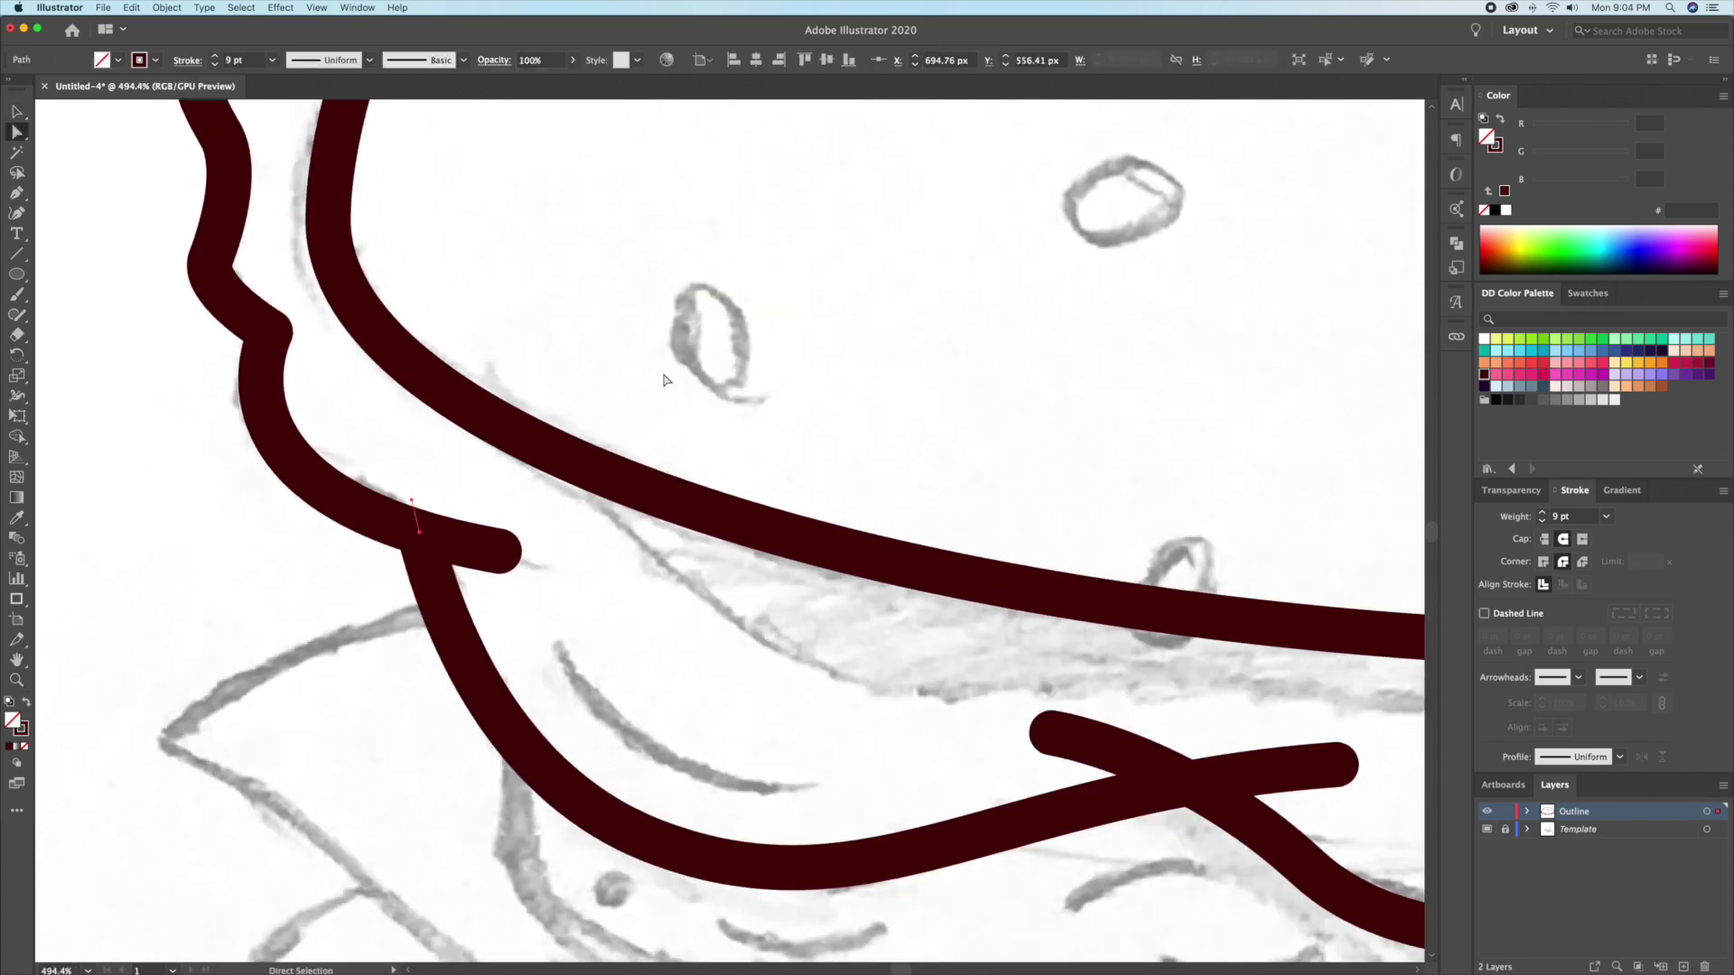
# Trim the overshooting line ends at the lettuce's middle fold and right-hand scallops
pyautogui.scroll(-2, 664, 380)
pyautogui.hscroll(5, 664, 379)
pyautogui.press('v')
pyautogui.hscroll(10, 831, 673)
pyautogui.press('a')
pyautogui.press('z')
pyautogui.scroll(-5, 845, 593)
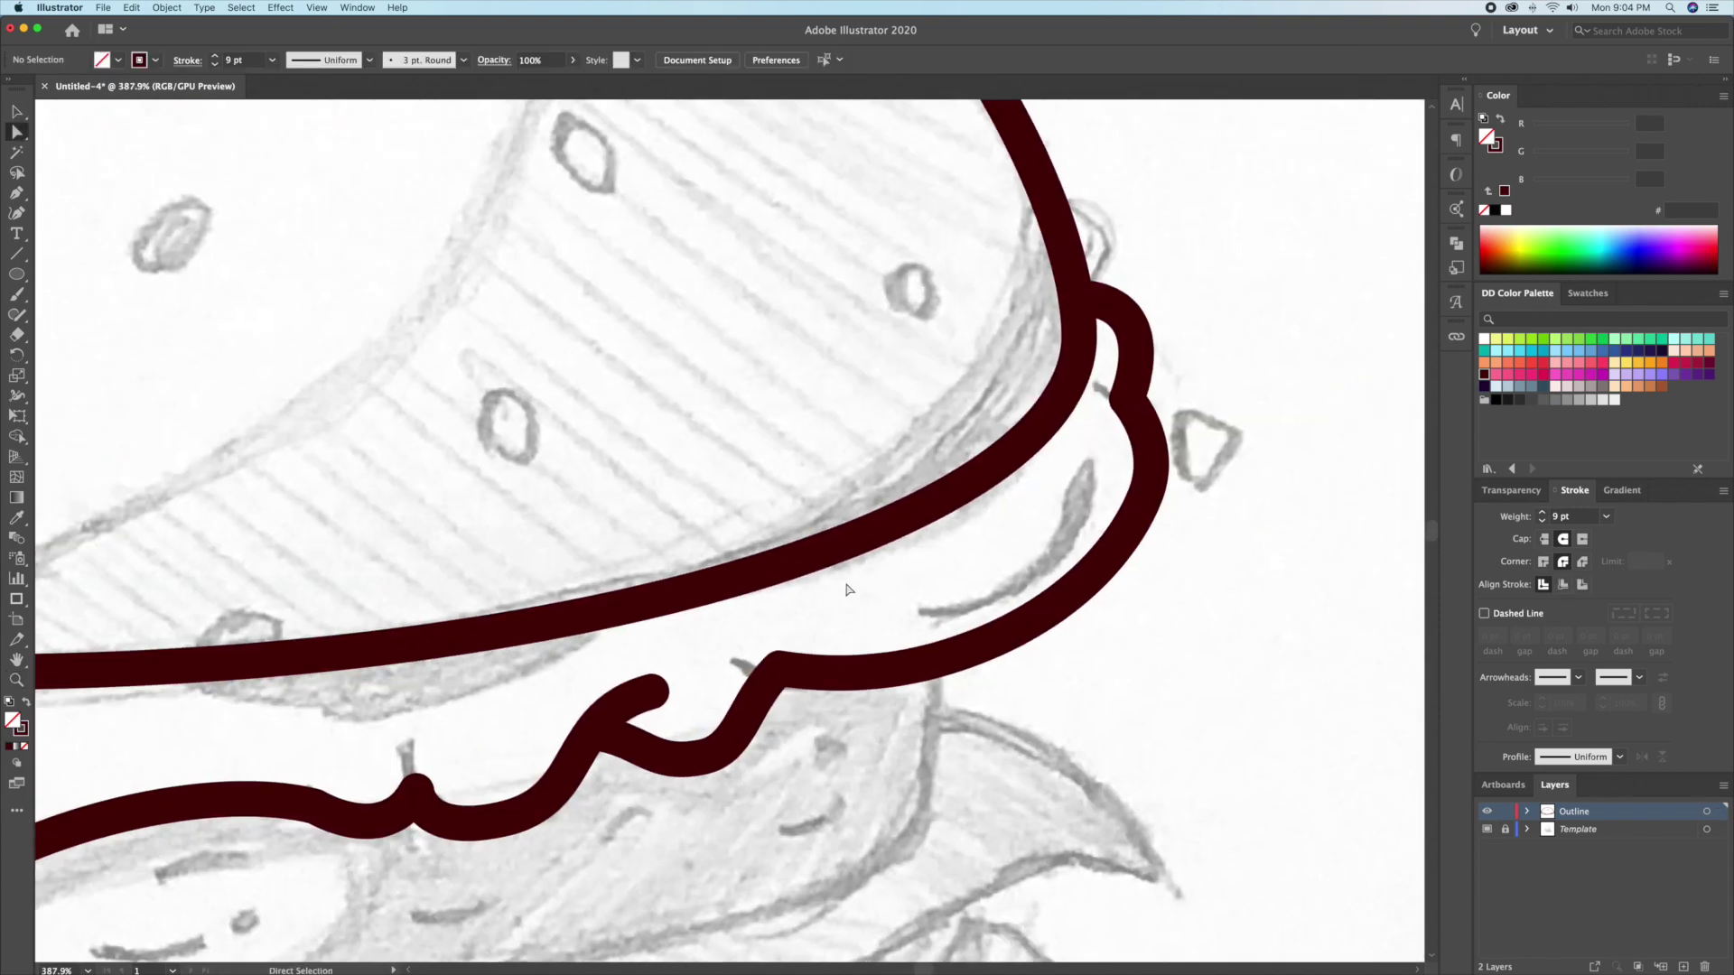
pyautogui.scroll(-3, 947, 640)
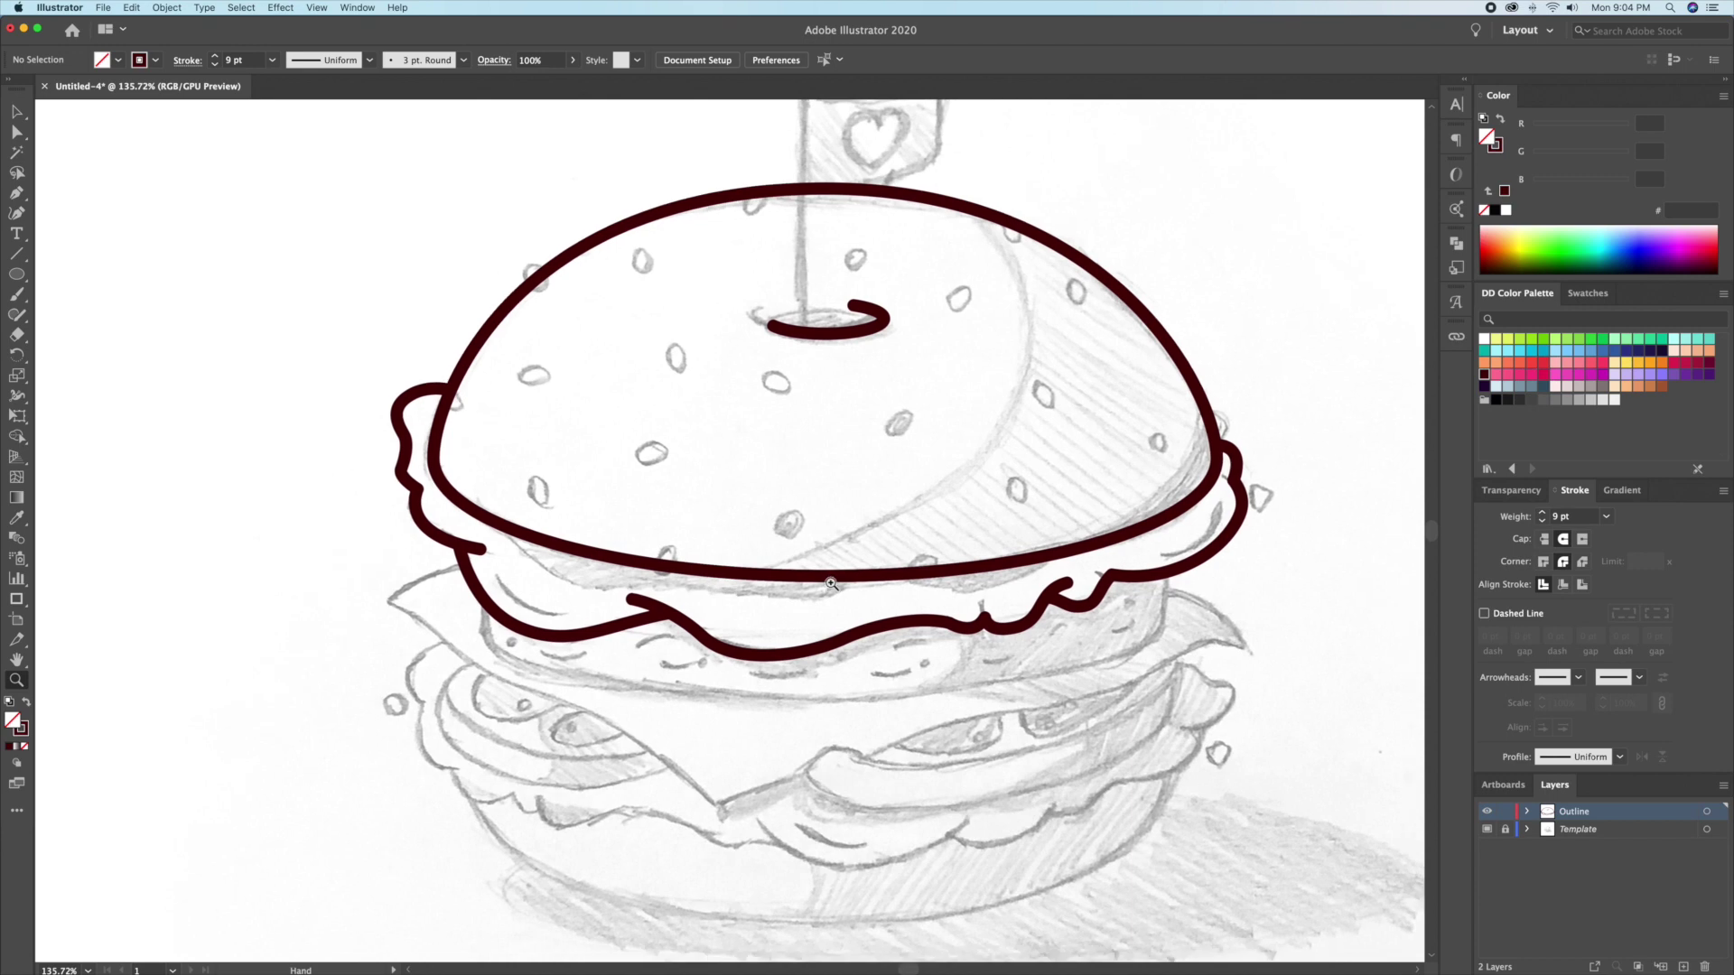
# Hide the sketch template and try moving the upper lettuce shape down about 30 px
pyautogui.click(1488, 829)
pyautogui.press('v')
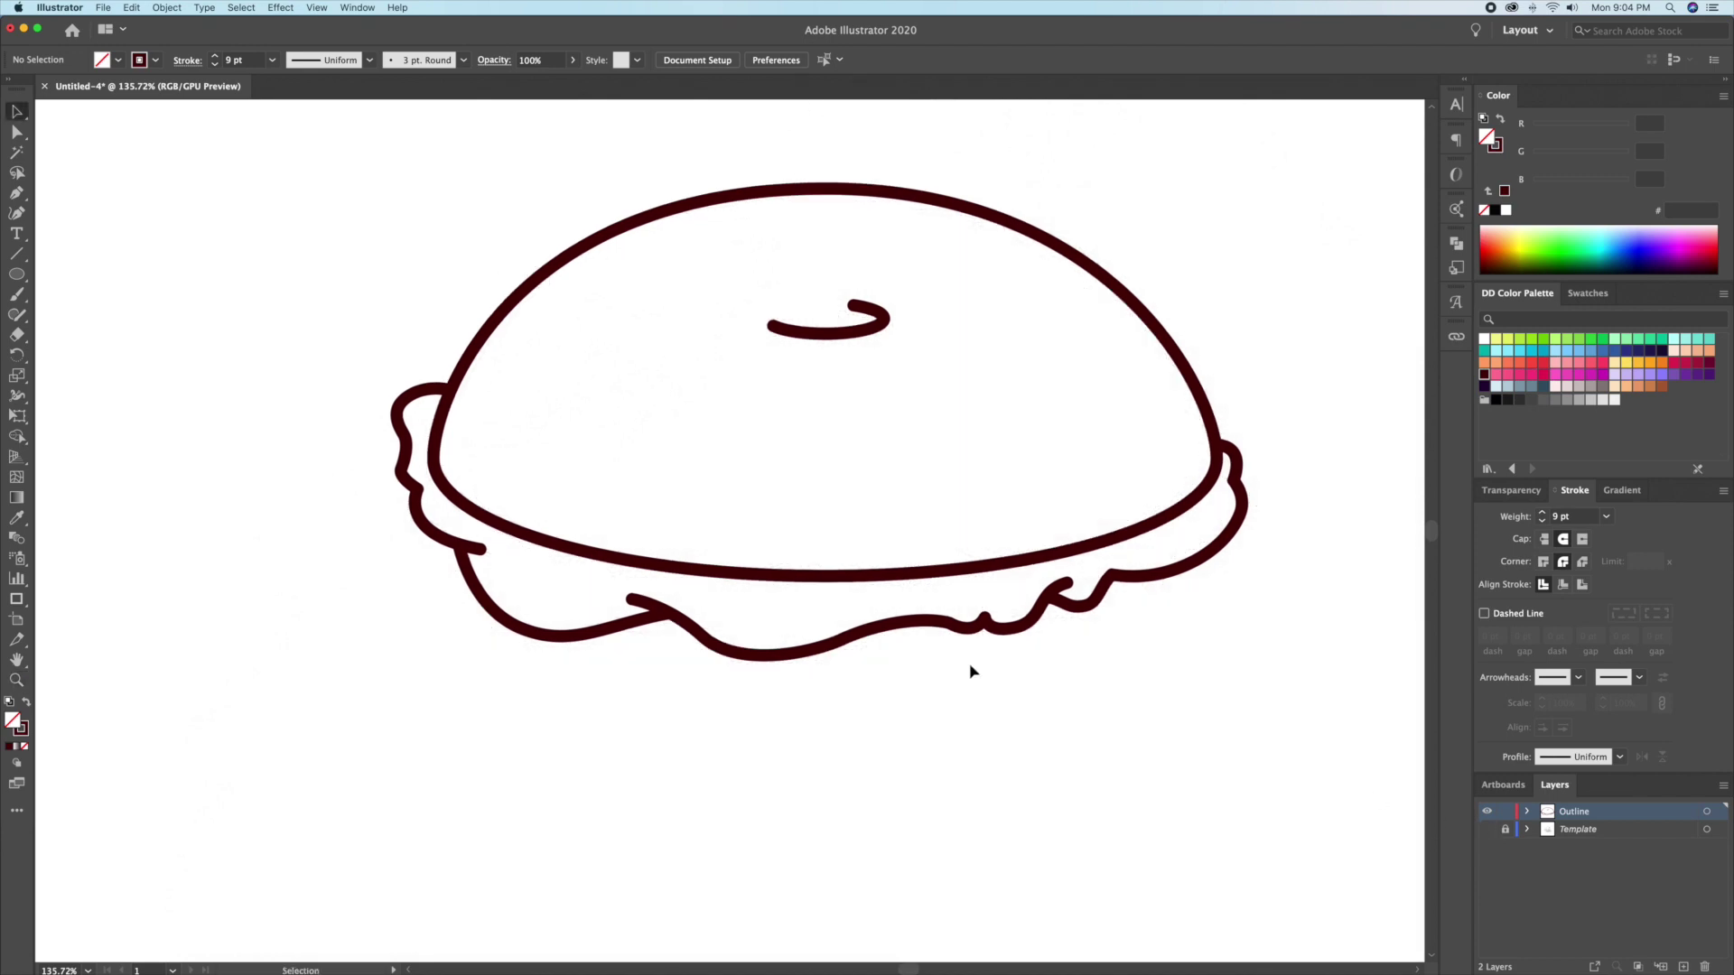
pyautogui.moveTo(735, 659); pyautogui.dragTo(735, 701)
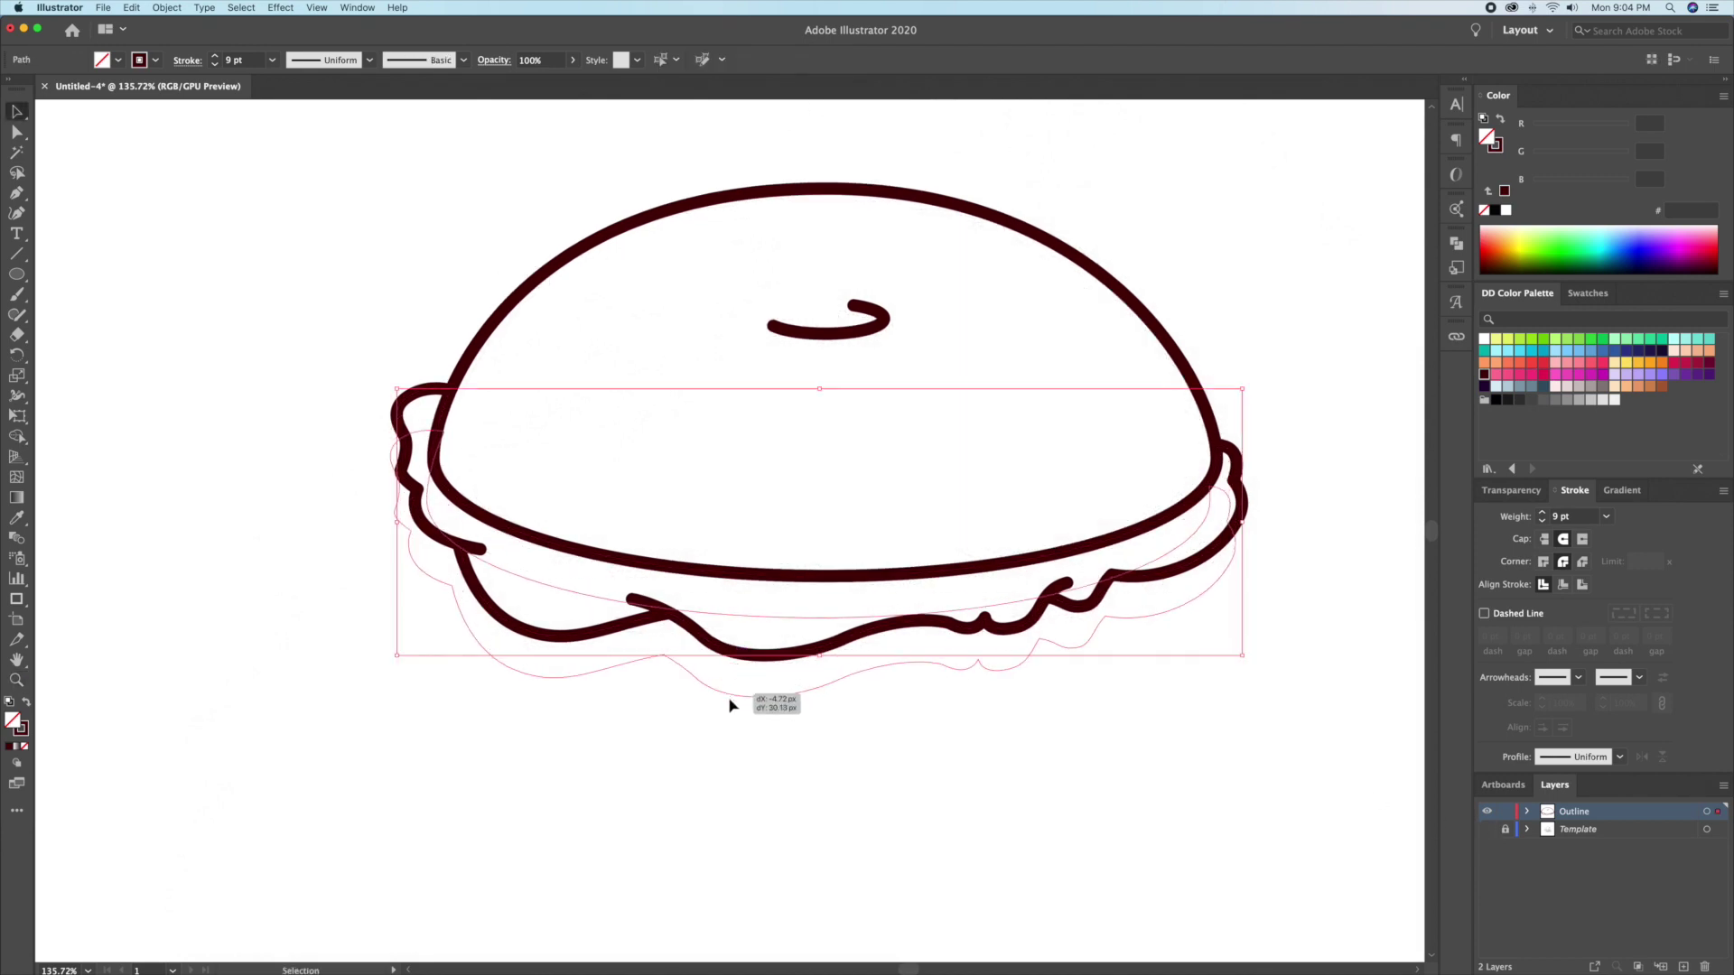
# Draw an ellipse about 498 px wide and 105 px high over the patty and delete its upper half
pyautogui.press('l')
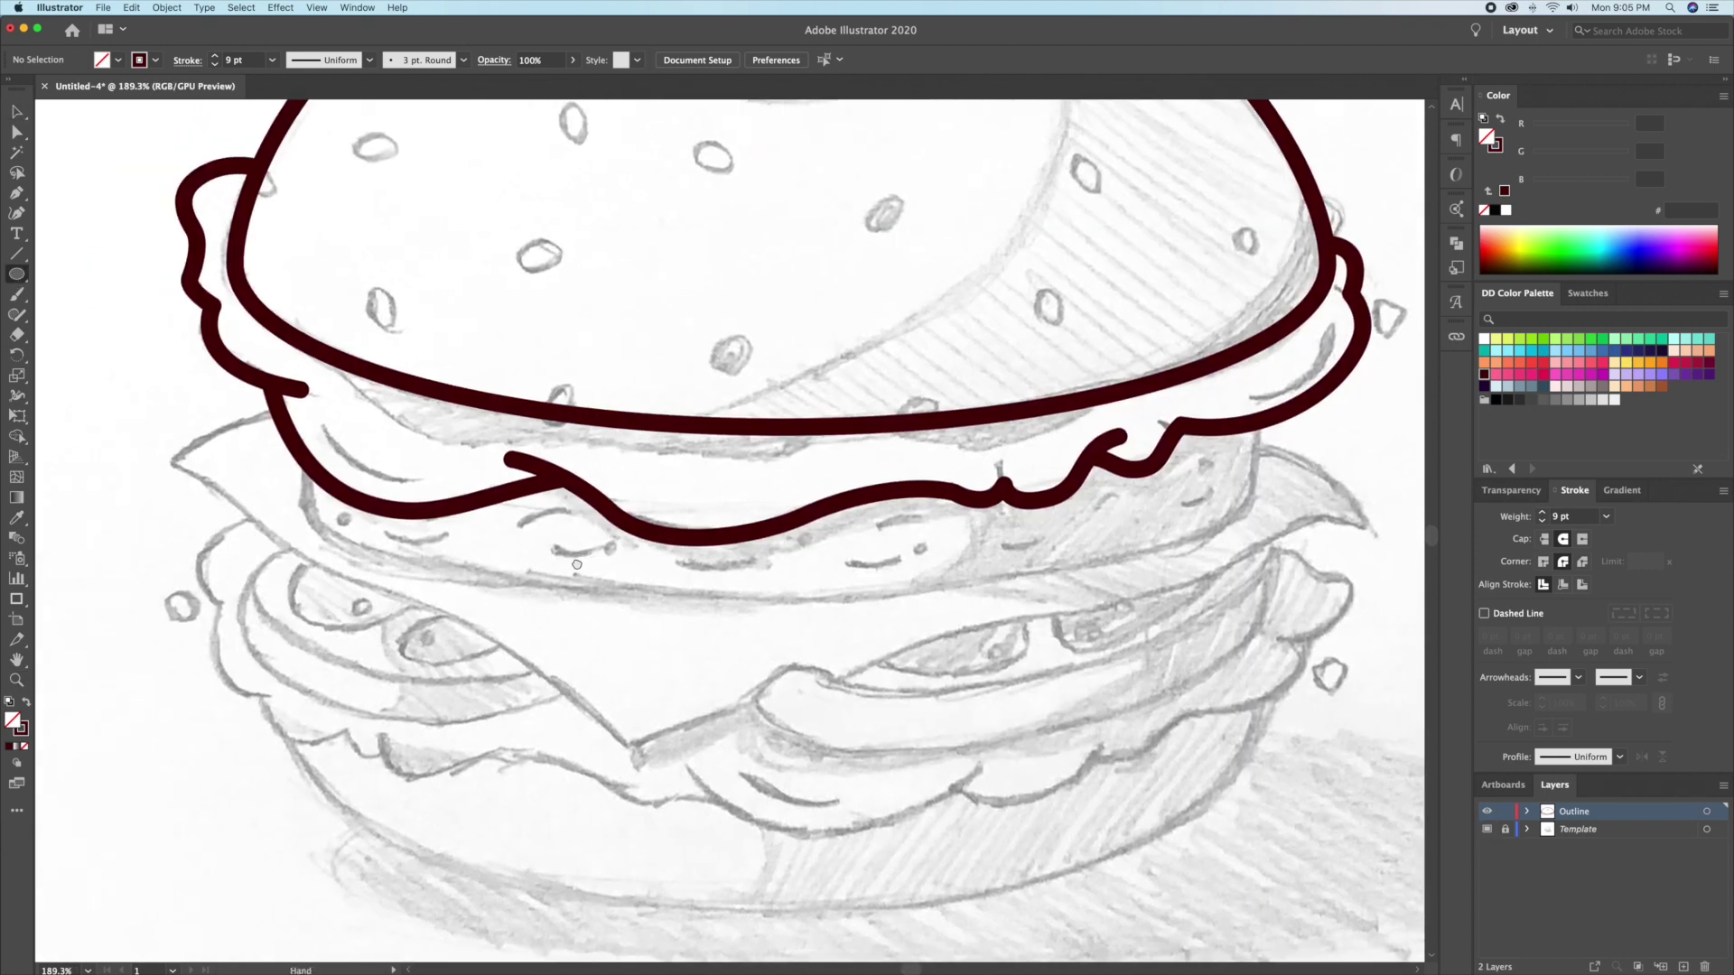
pyautogui.scroll(-3, 577, 565)
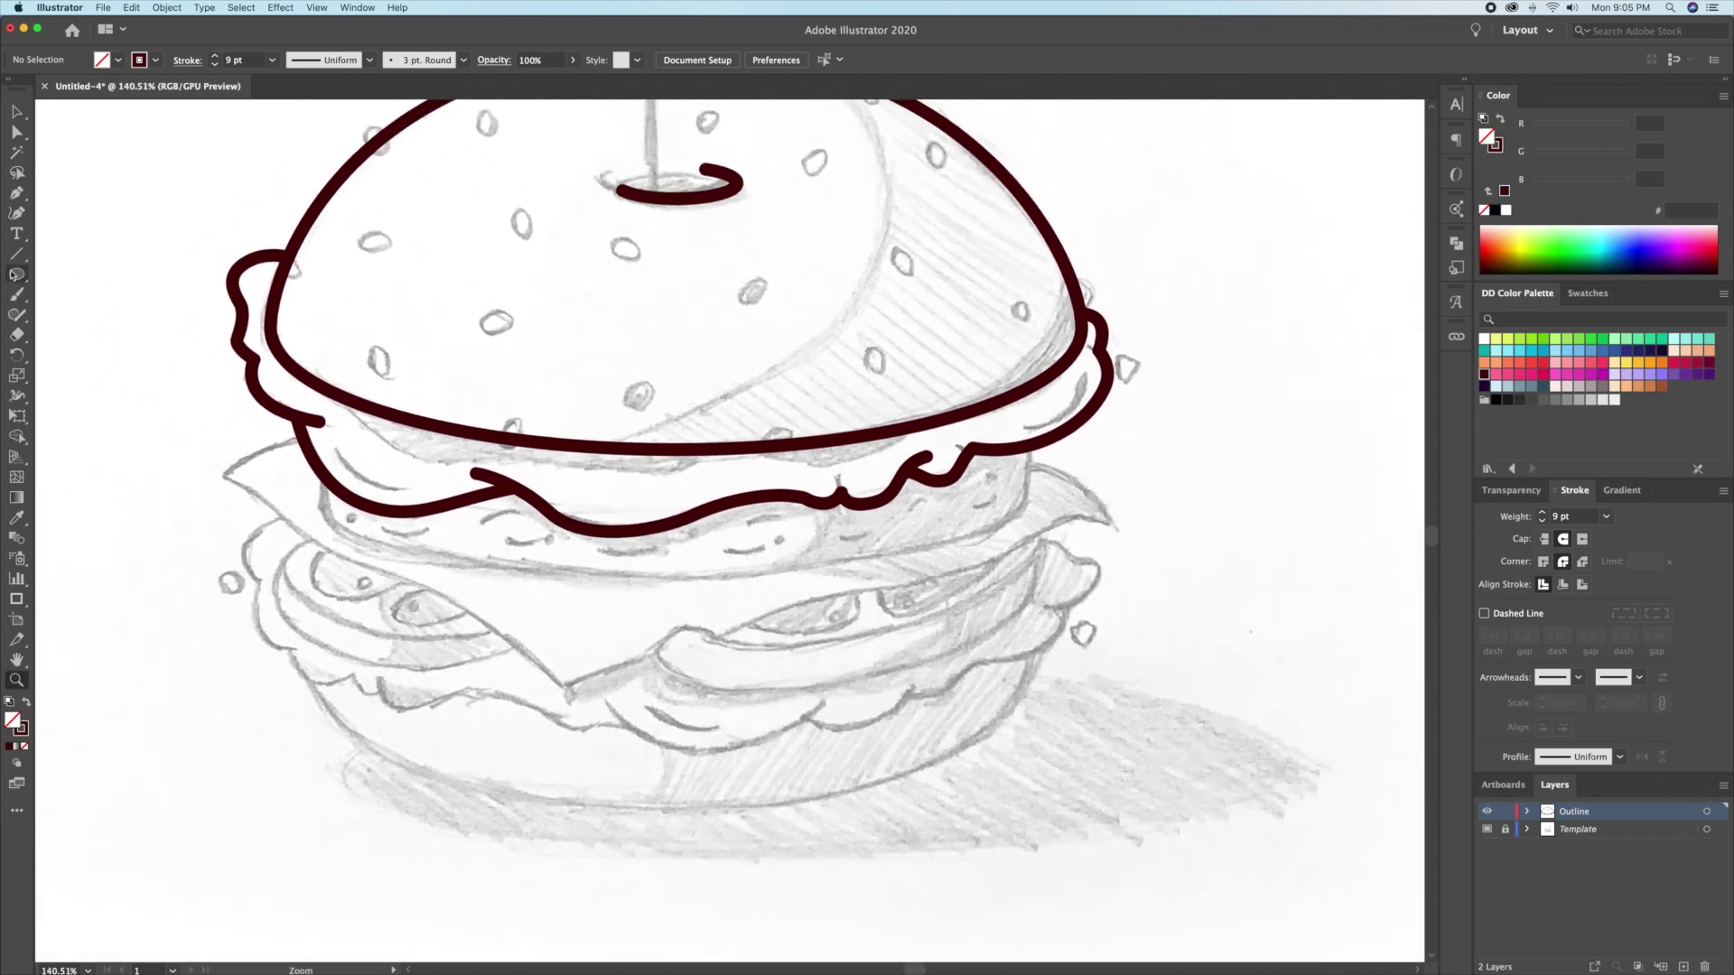
pyautogui.moveTo(515, 472); pyautogui.dragTo(1038, 569)
pyautogui.press('v')
pyautogui.moveTo(679, 488); pyautogui.dragTo(680, 426)
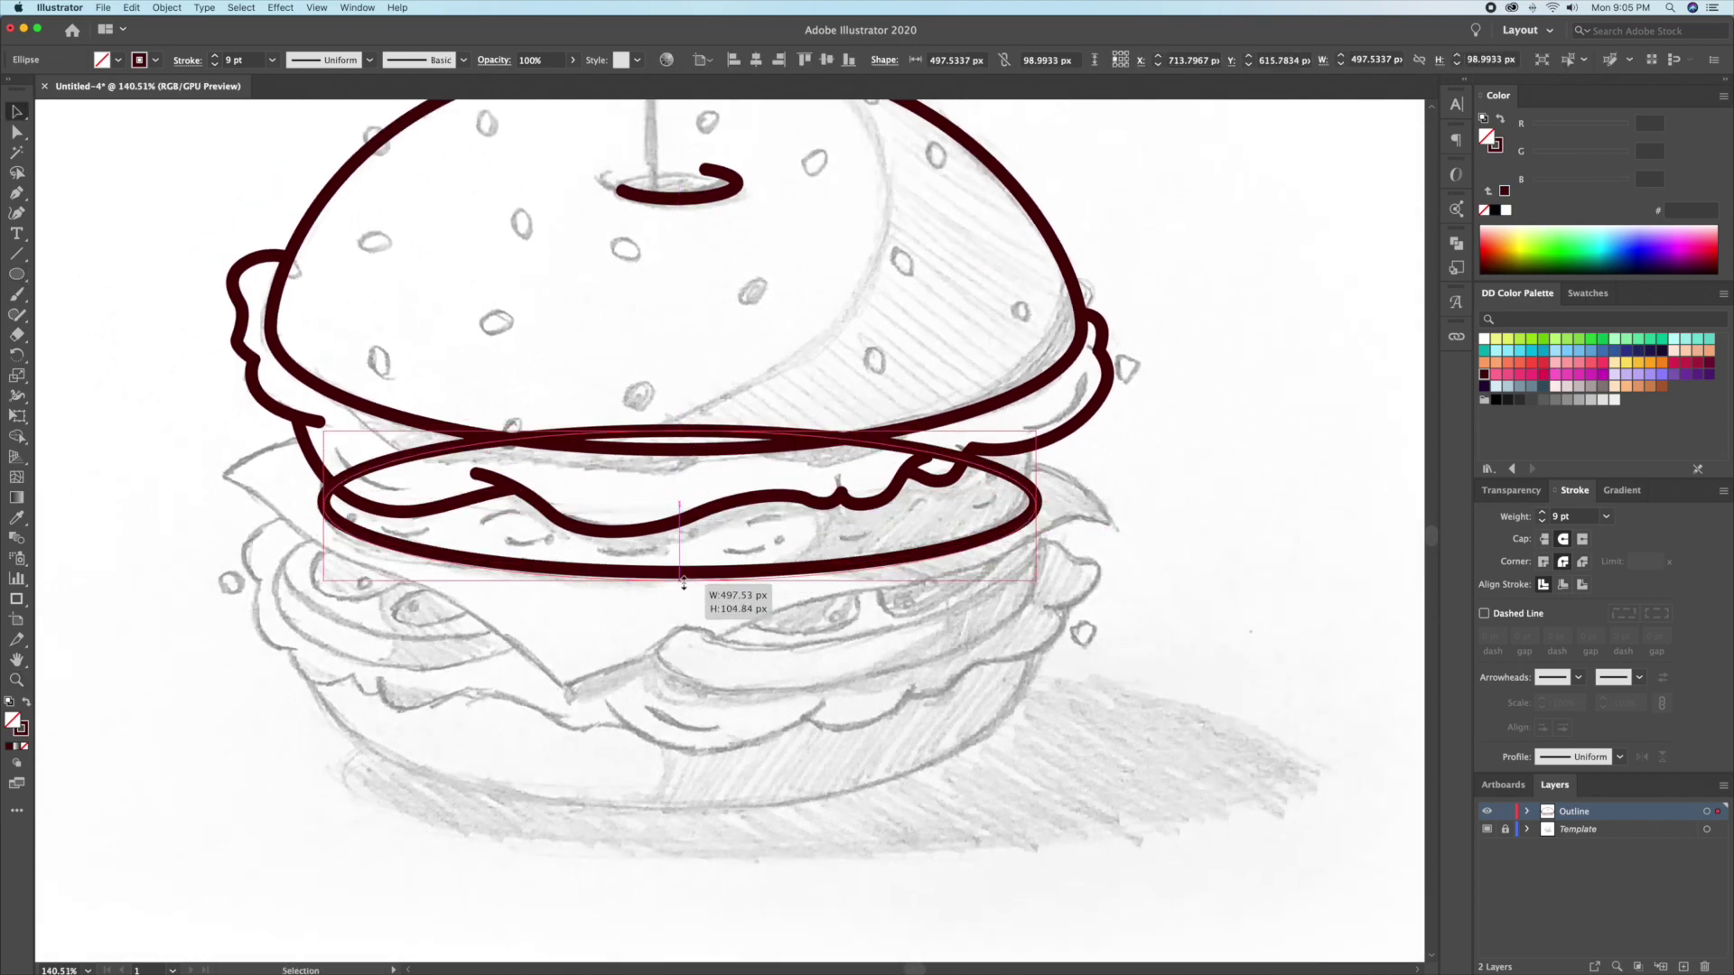
pyautogui.press('a')
pyautogui.click(679, 431)
pyautogui.press('Delete')
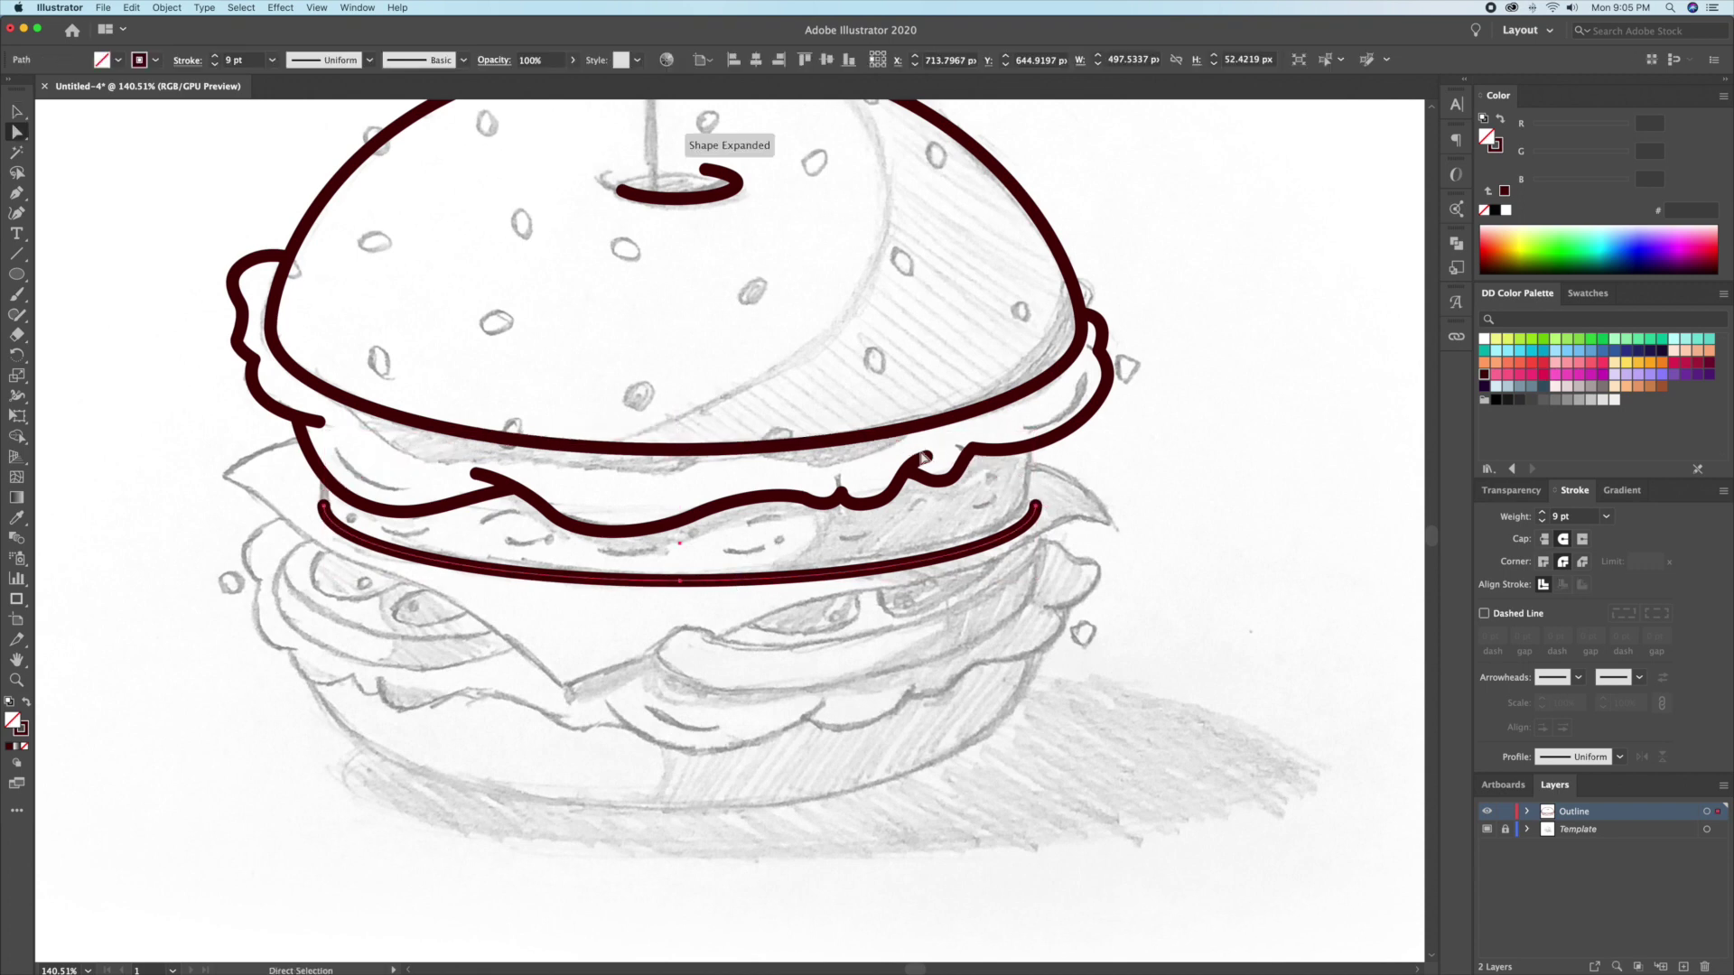
# Close the patty arc with vertical sides and a straight top edge, and remove its overlap with the lettuce using Shape Builder
pyautogui.press('p')
pyautogui.click(1039, 505)
pyautogui.click(1037, 423)
pyautogui.click(322, 420)
pyautogui.click(322, 506)
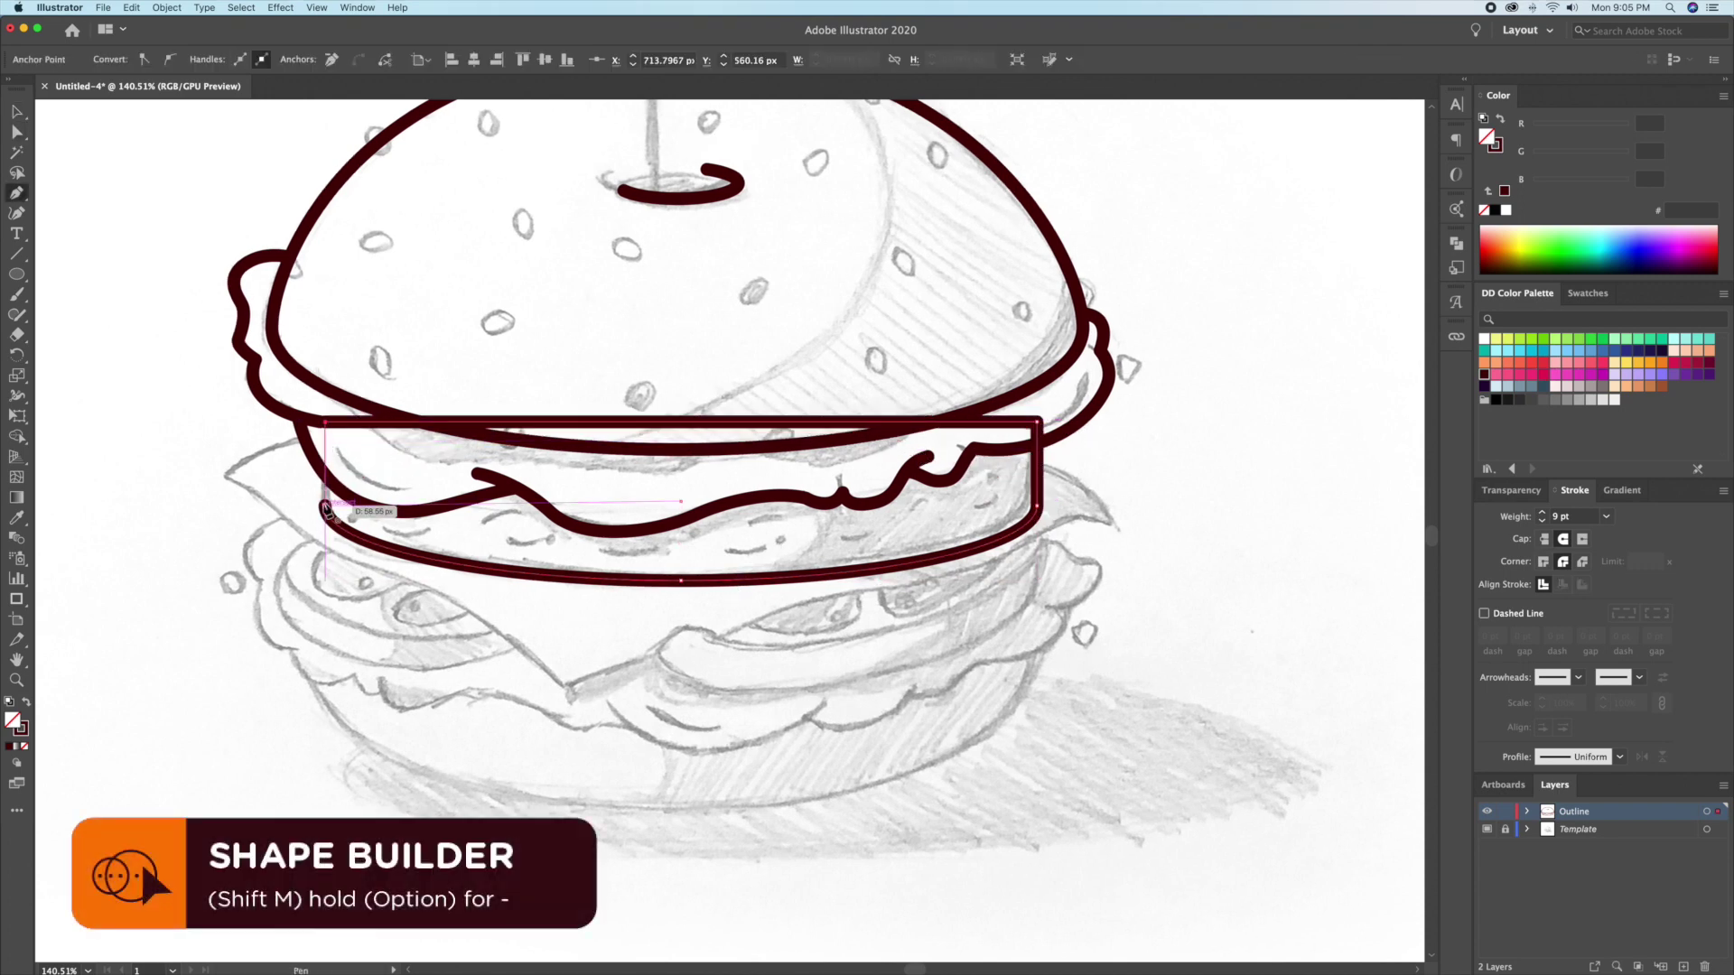
pyautogui.press('v')
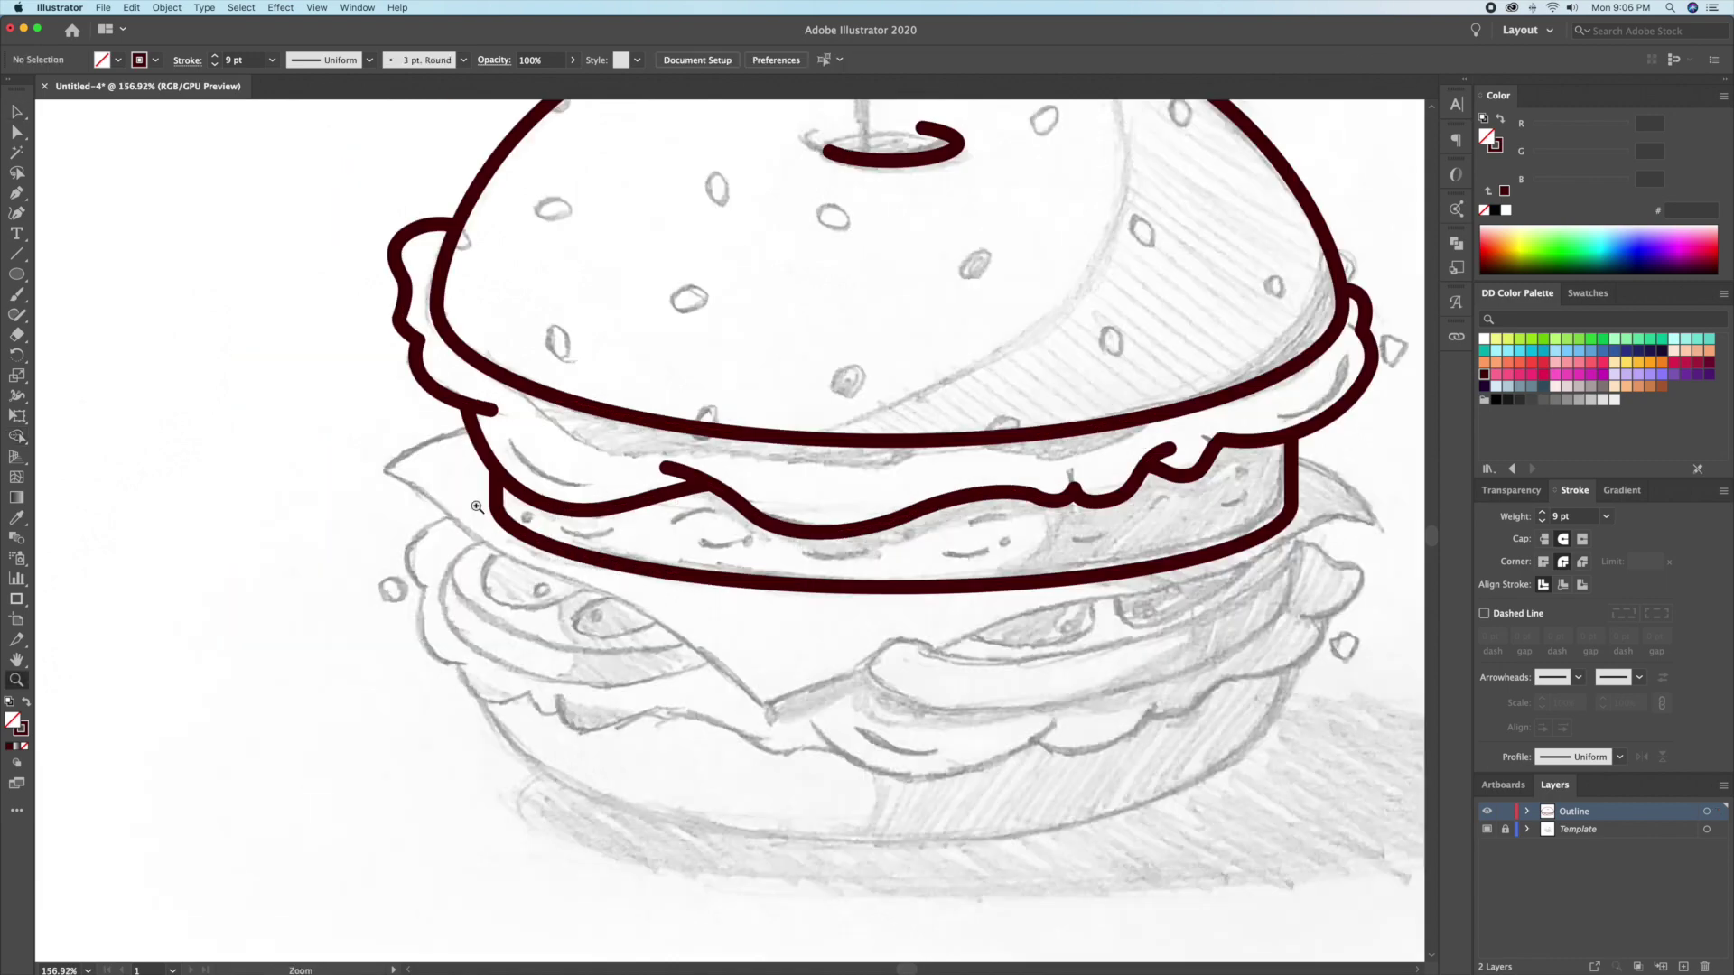
# Trace the cheese slice from under the lettuce around its left corner, down to the tip and over the small bump
pyautogui.click(496, 430)
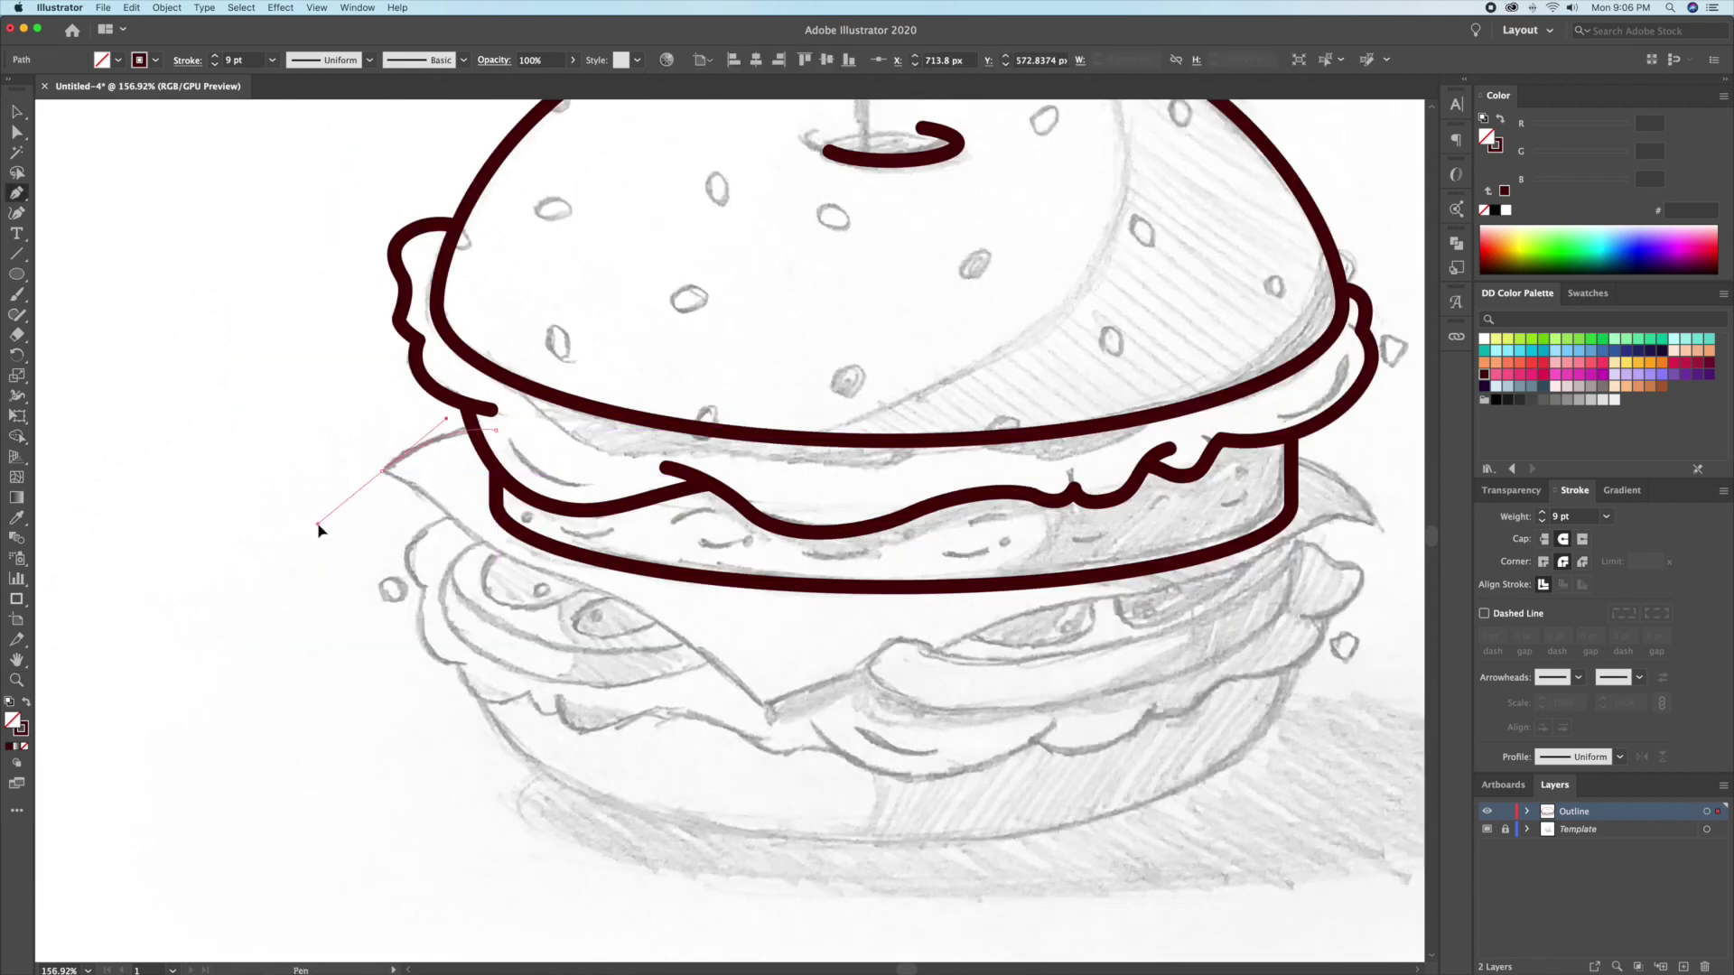
pyautogui.click(379, 470)
pyautogui.moveTo(578, 588); pyautogui.dragTo(637, 601)
pyautogui.click(762, 709)
pyautogui.click(869, 668)
pyautogui.moveTo(896, 637); pyautogui.dragTo(637, 673)
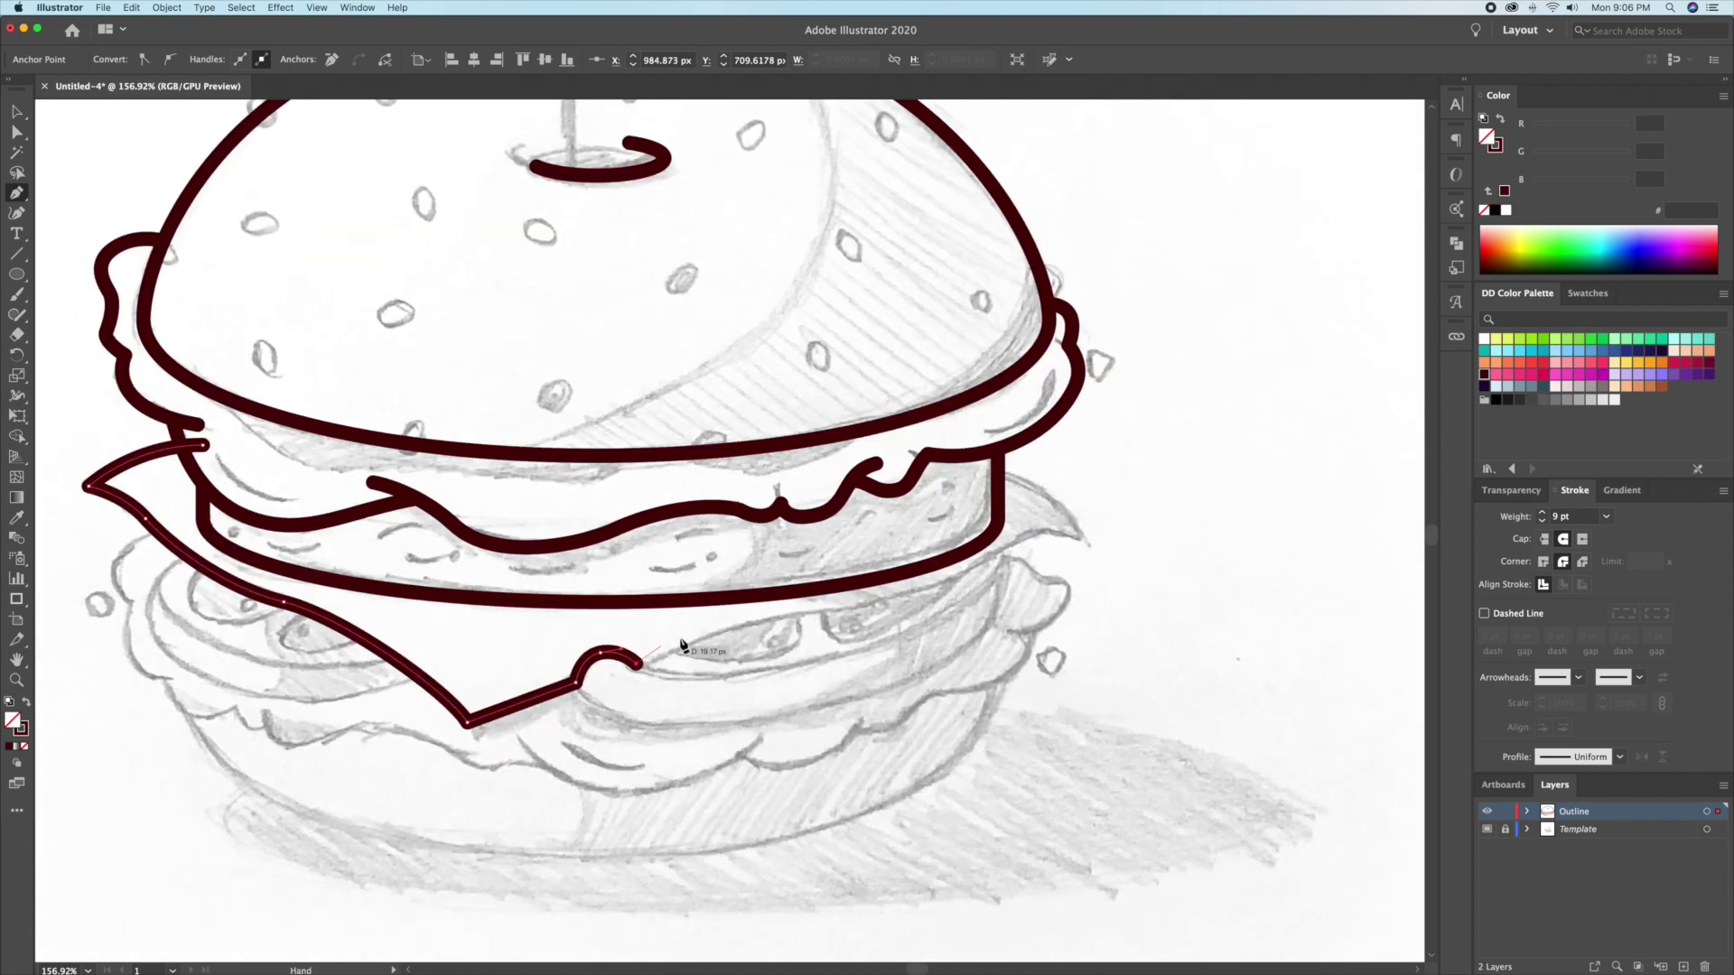
# Trace the cheese's lower edge to its right corner and close the outline back across the patty
pyautogui.moveTo(998, 554); pyautogui.dragTo(1072, 536)
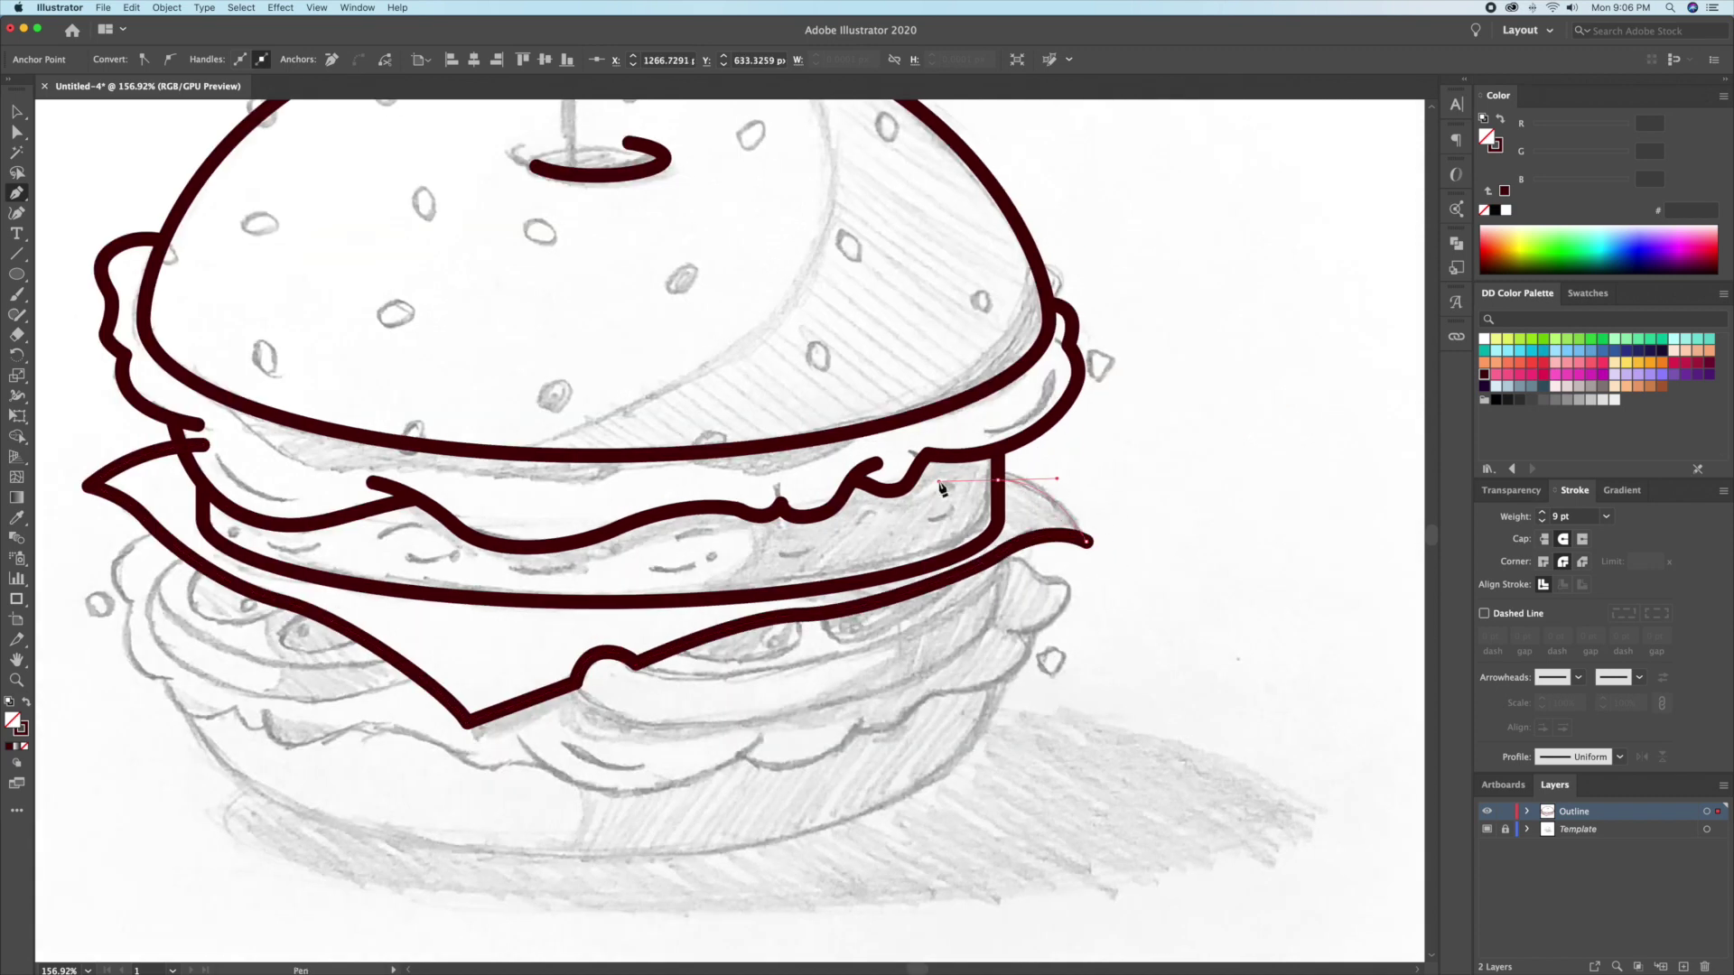
pyautogui.click(204, 445)
pyautogui.hscroll(-5, 723, 506)
# Select the cheese, patty and lettuce outlines and remove the cheese lines crossing the patty and lettuce with Shape Builder
pyautogui.press('v')
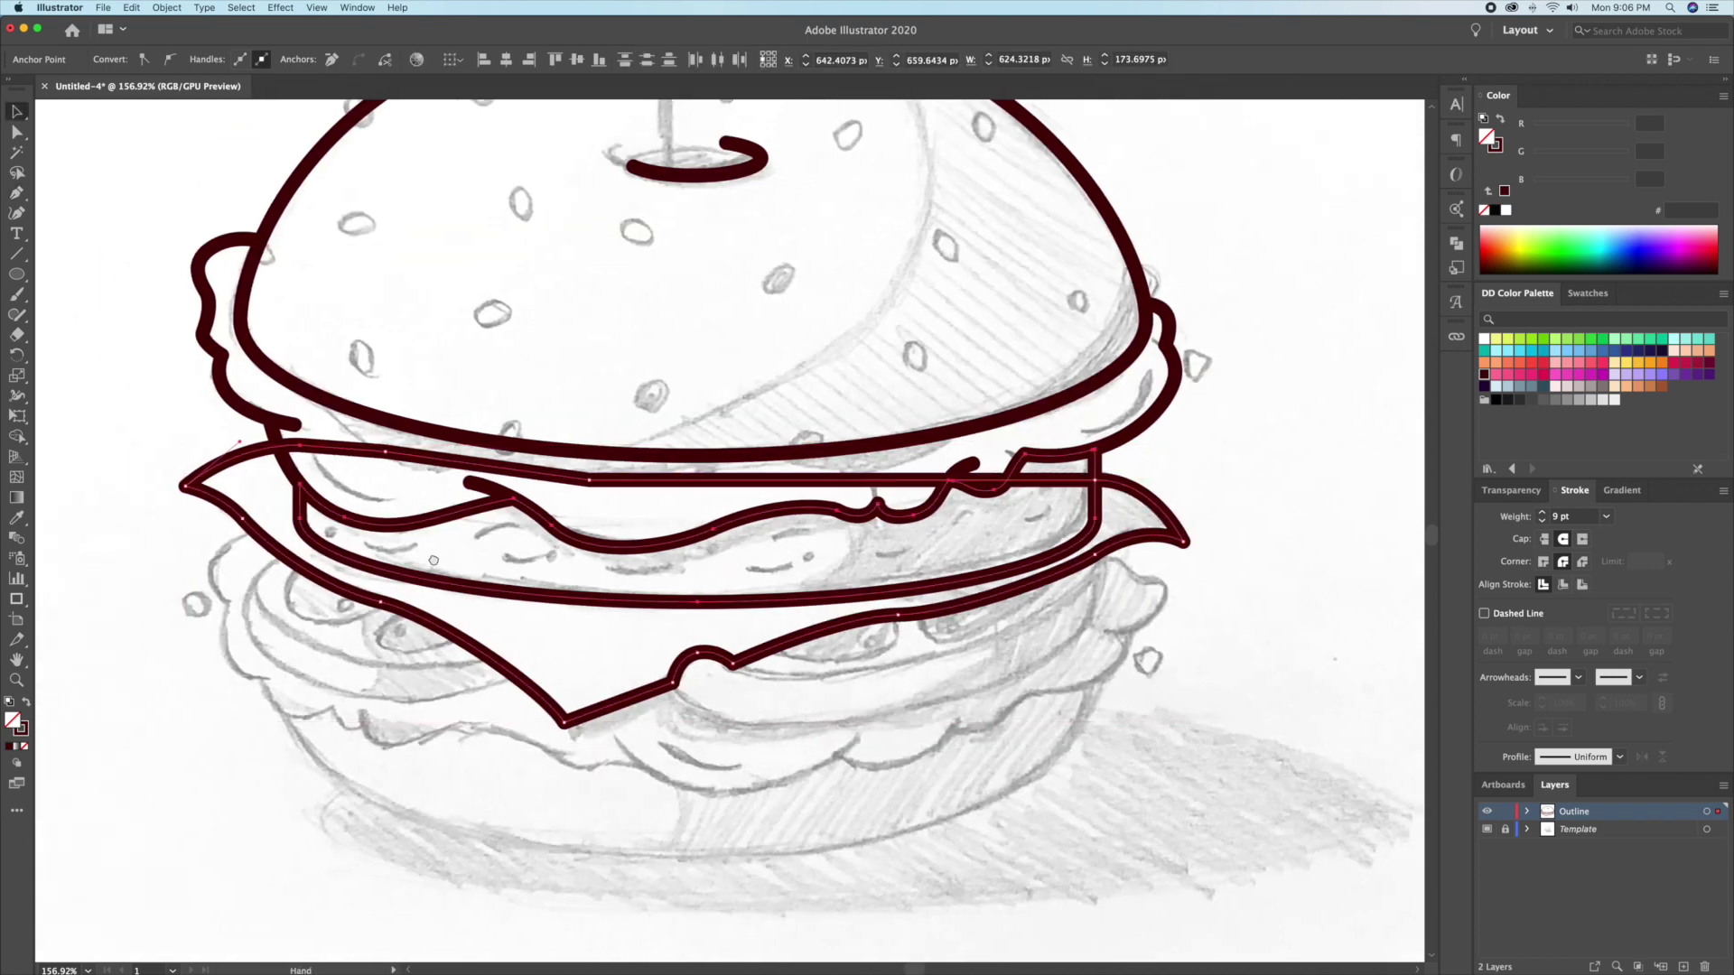
pyautogui.click(735, 774)
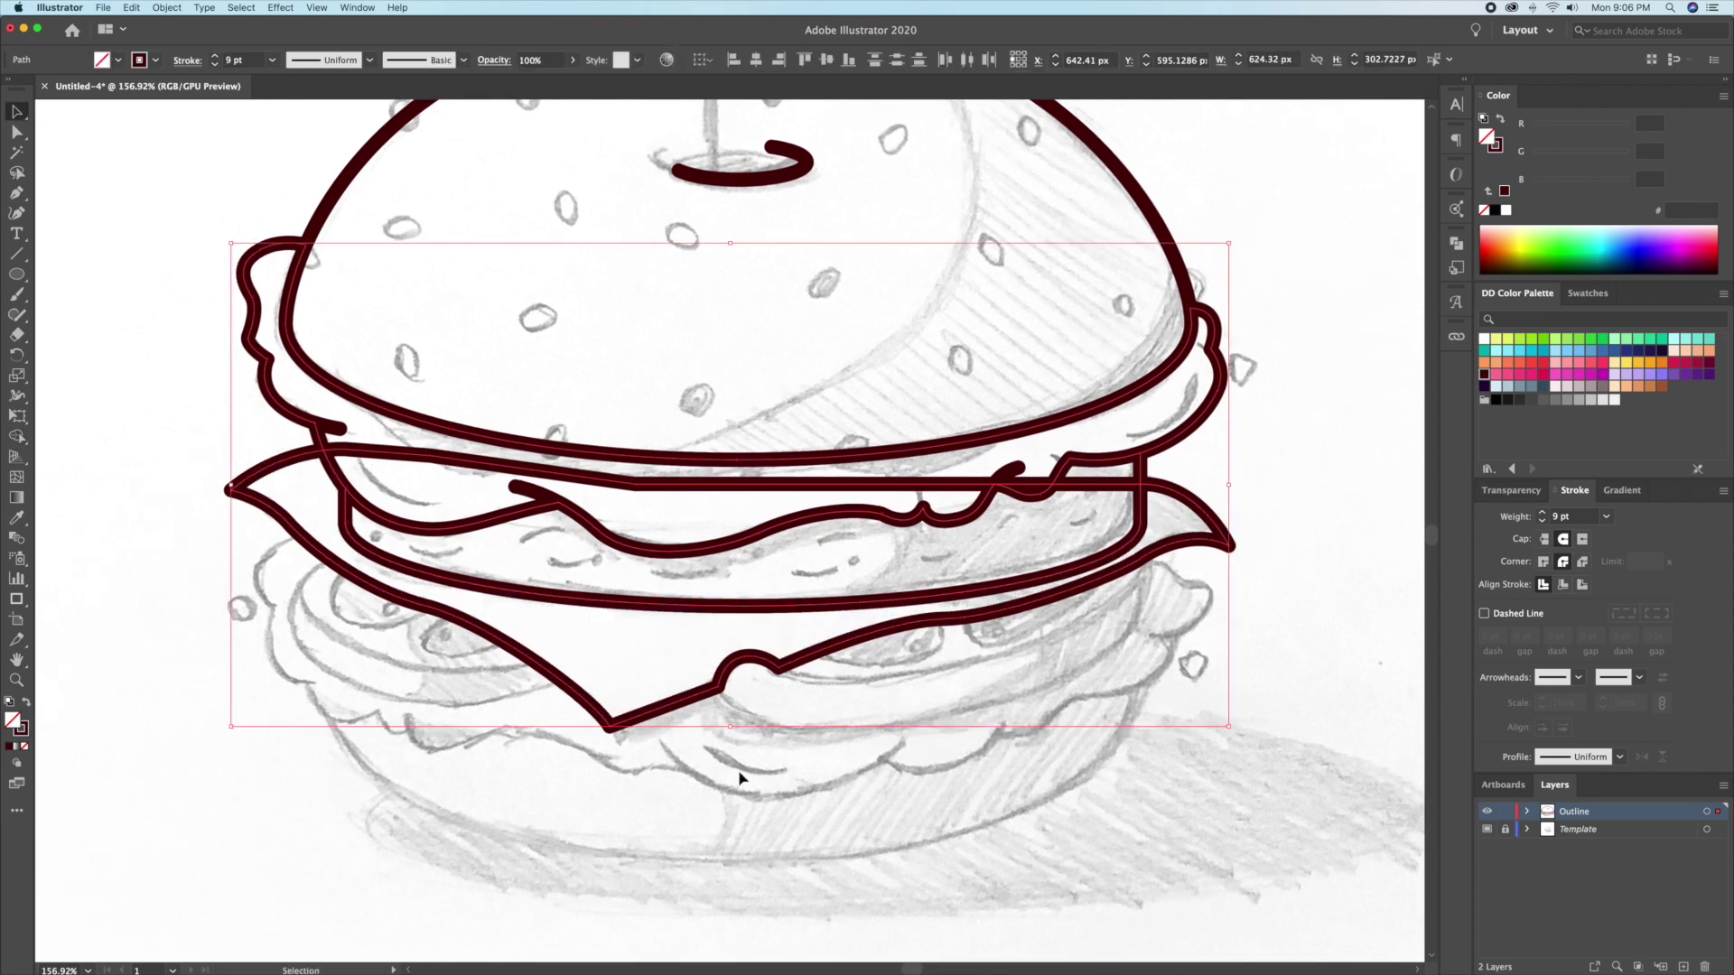
pyautogui.press('z')
pyautogui.hscroll(-4, 689, 492)
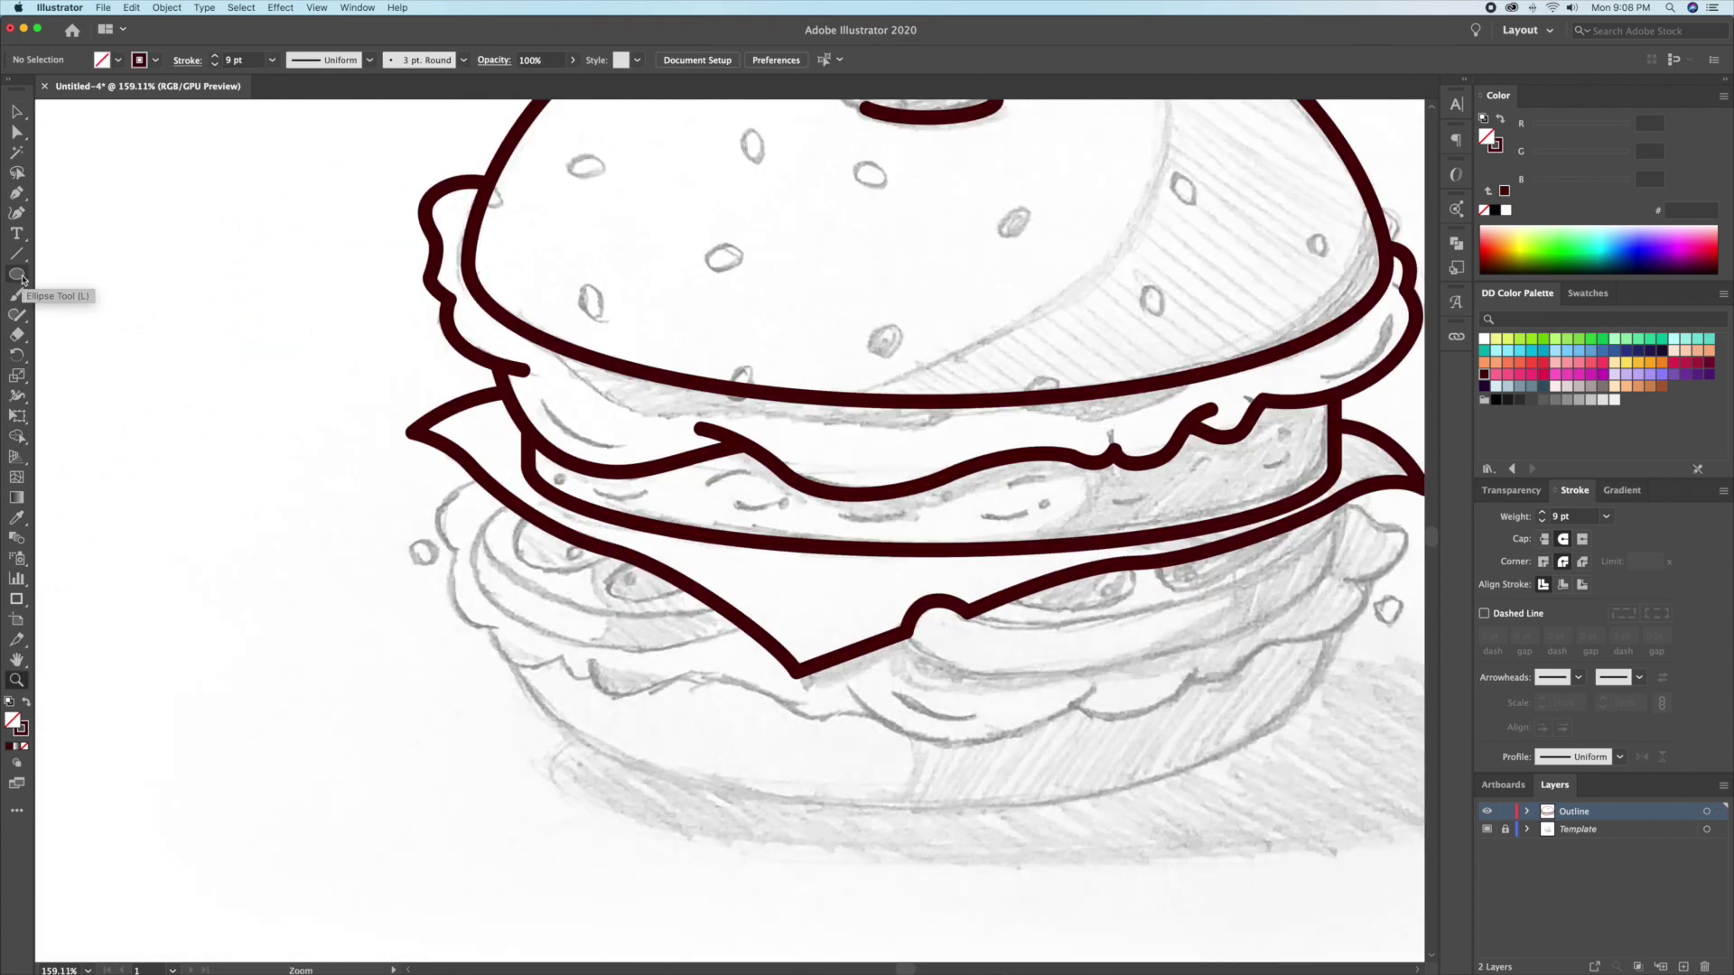
# Draw an ellipse about 186 px wide over the left tomato slice and keep the lower half of a copy below it
pyautogui.moveTo(646, 599); pyautogui.dragTo(789, 616)
pyautogui.press('v')
pyautogui.moveTo(603, 621); pyautogui.dragTo(604, 657)
pyautogui.scroll(2, 478, 553)
# Connect the lower arc's ends to the sides of the tomato ellipse with the Pen tool
pyautogui.press('p')
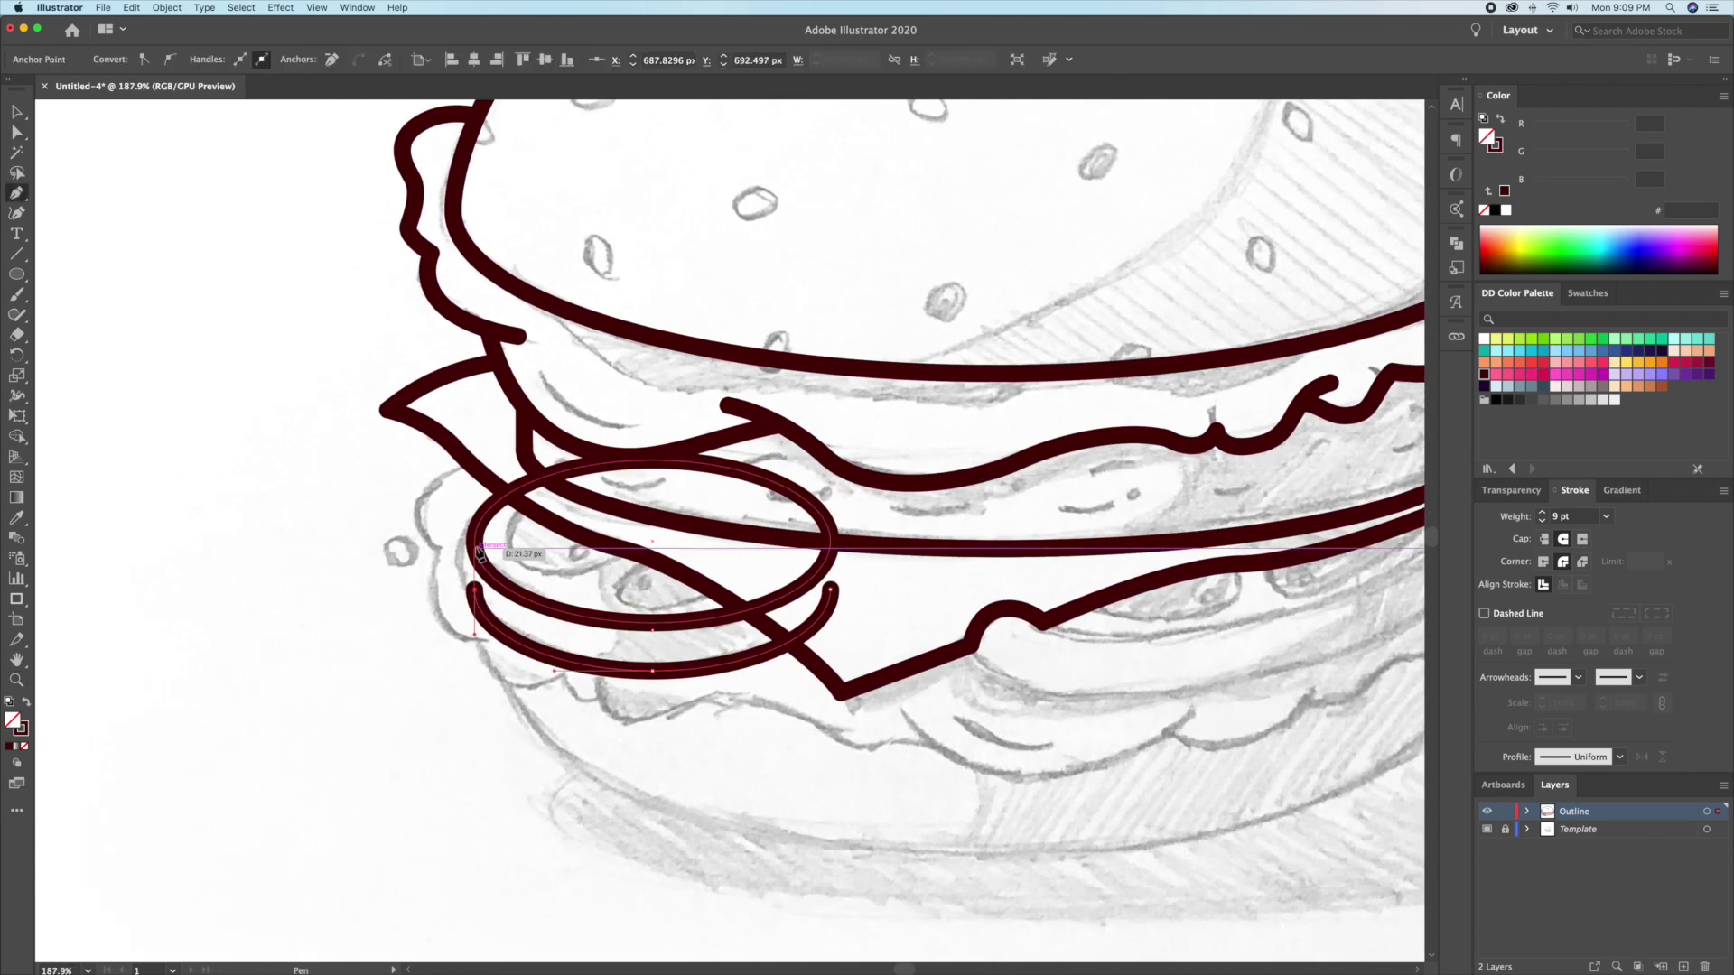
pyautogui.click(831, 552)
pyautogui.press('v')
pyautogui.scroll(-3, 722, 587)
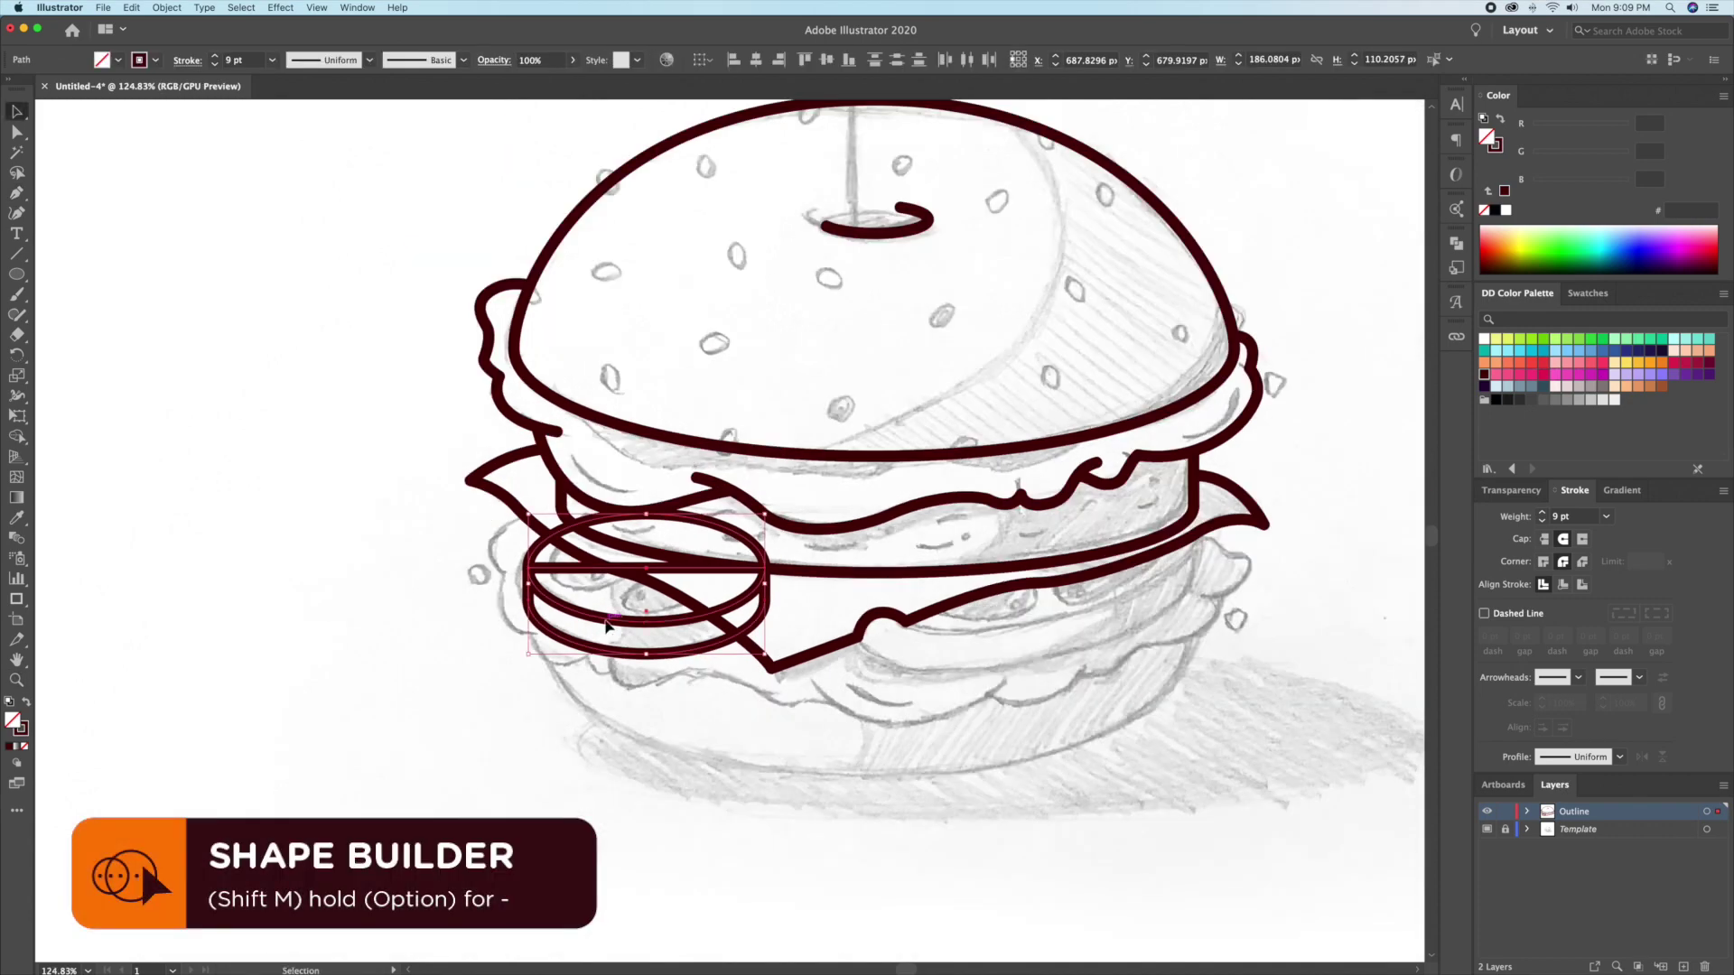
# Clean up the tomato slice's top and rim with Shape Builder and move the slice beside the burger
pyautogui.keyDown('shift'); pyautogui.click(723, 633); pyautogui.keyUp('shift')
pyautogui.moveTo(723, 632); pyautogui.dragTo(642, 632)
pyautogui.hotkey('shift', 'm')
pyautogui.moveTo(602, 551)
pyautogui.mouseDown()
pyautogui.moveTo(603, 601)
pyautogui.moveTo(359, 551)
pyautogui.mouseUp()
pyautogui.click(358, 611)
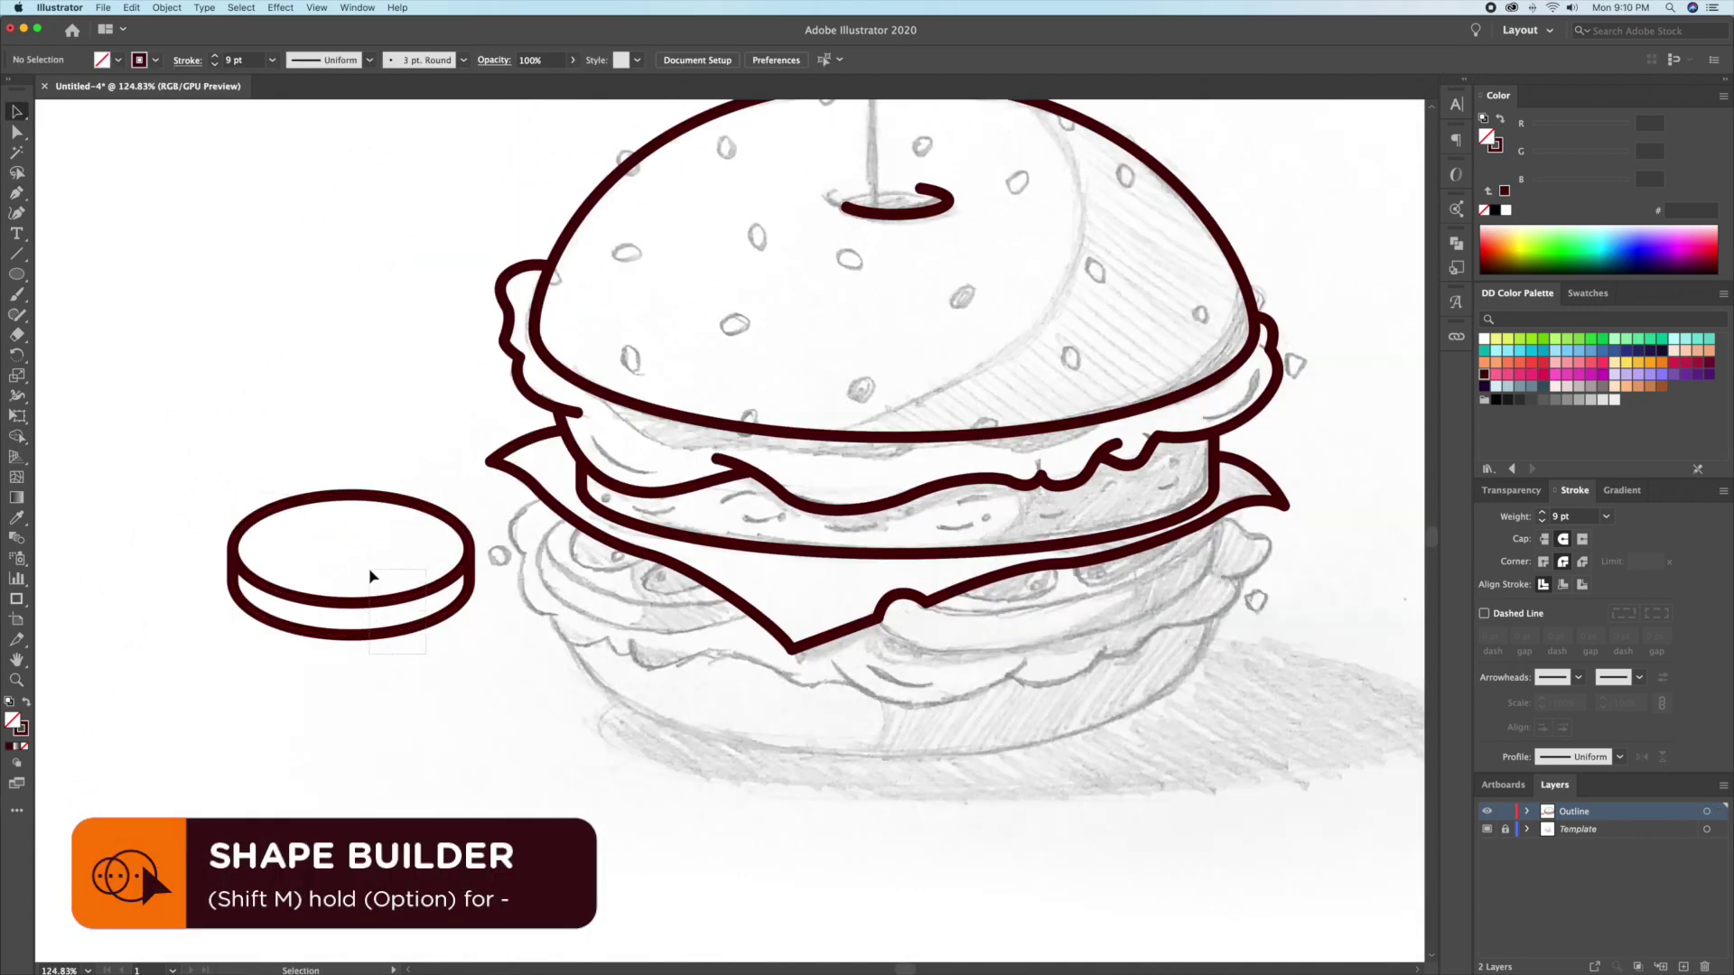
# Place the tomato slice back over the sketch's left slice and duplicate it onto the right side
pyautogui.moveTo(393, 610); pyautogui.dragTo(704, 603)
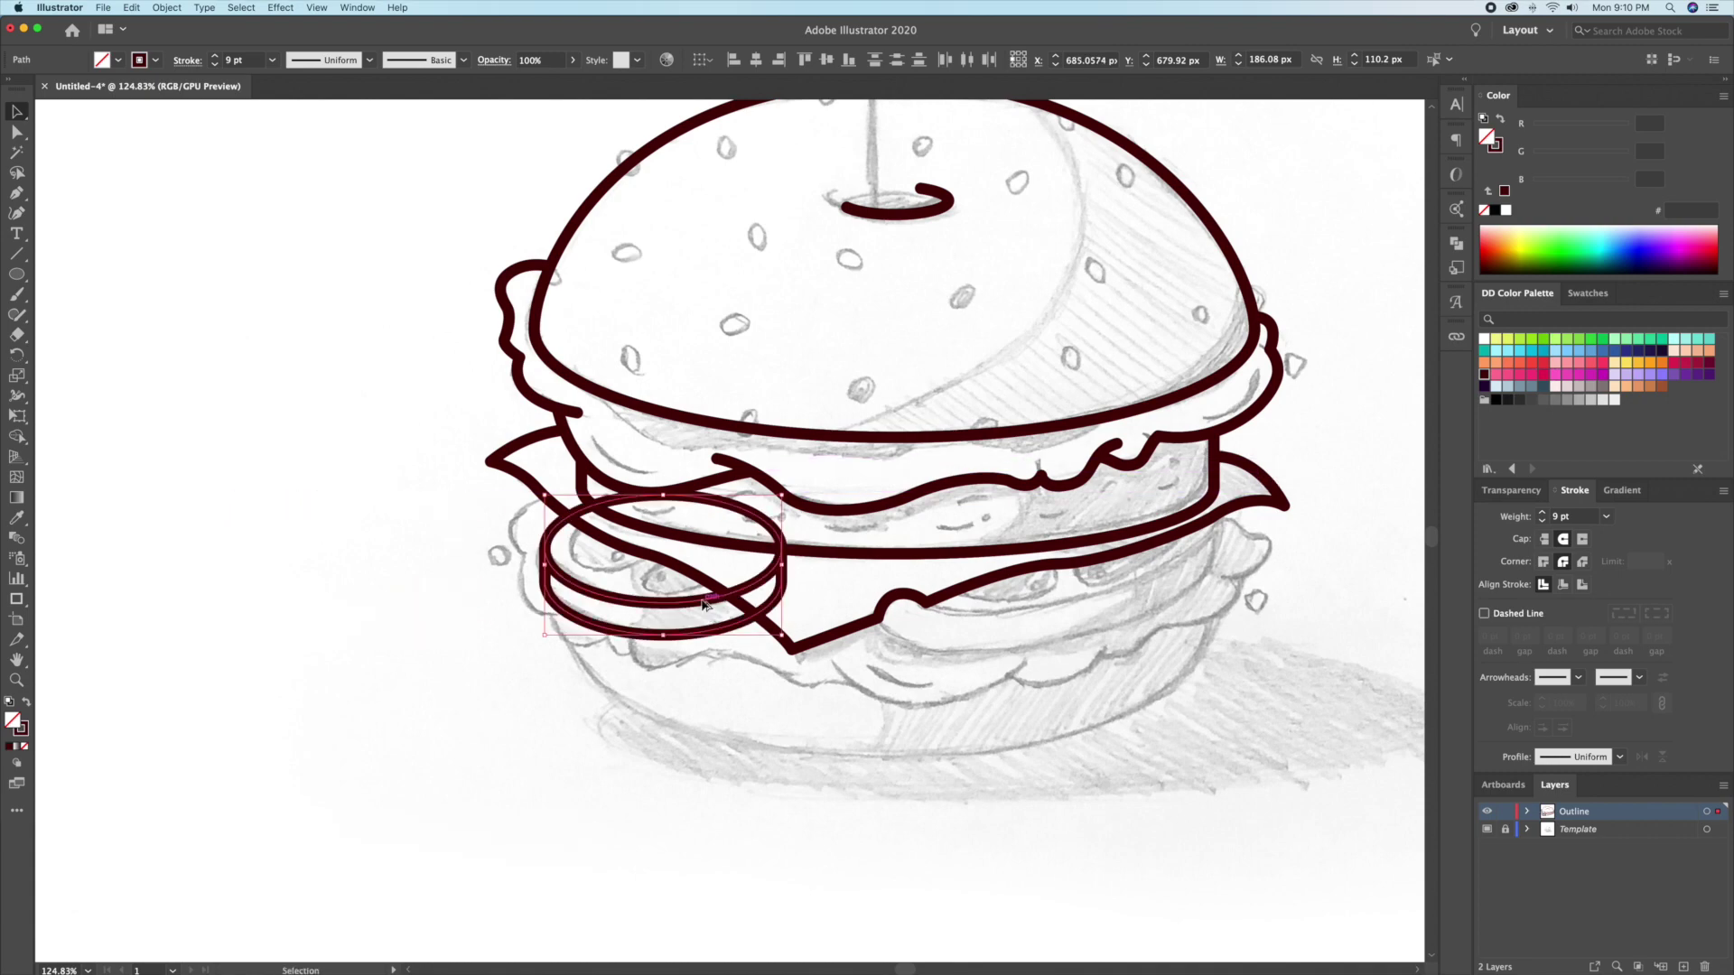
pyautogui.moveTo(1091, 608); pyautogui.dragTo(1091, 608)
pyautogui.press('super+shift+a')
pyautogui.scroll(5, 651, 560)
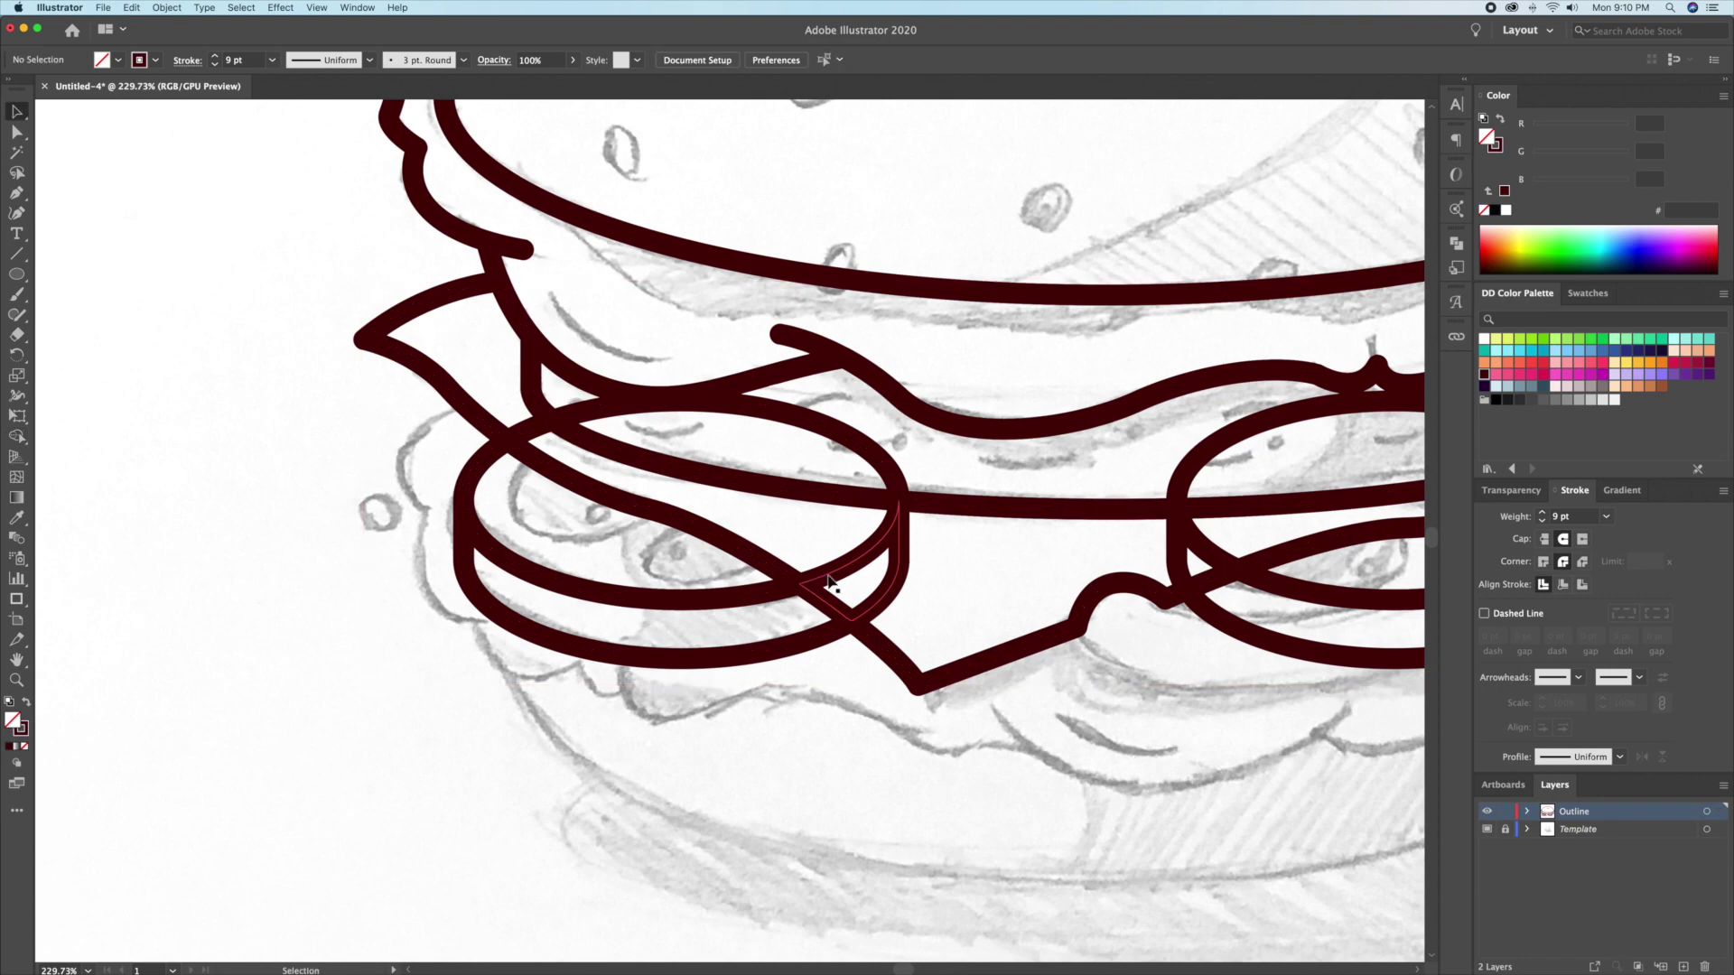
# Widen the right tomato slice to match the sketch and trim both slices where they overlap the cheese
pyautogui.moveTo(819, 703); pyautogui.dragTo(291, 714)
pyautogui.click(1170, 542)
pyautogui.moveTo(1174, 546); pyautogui.dragTo(1187, 548)
pyautogui.moveTo(1185, 414); pyautogui.dragTo(1145, 403)
pyautogui.moveTo(965, 518); pyautogui.dragTo(949, 550)
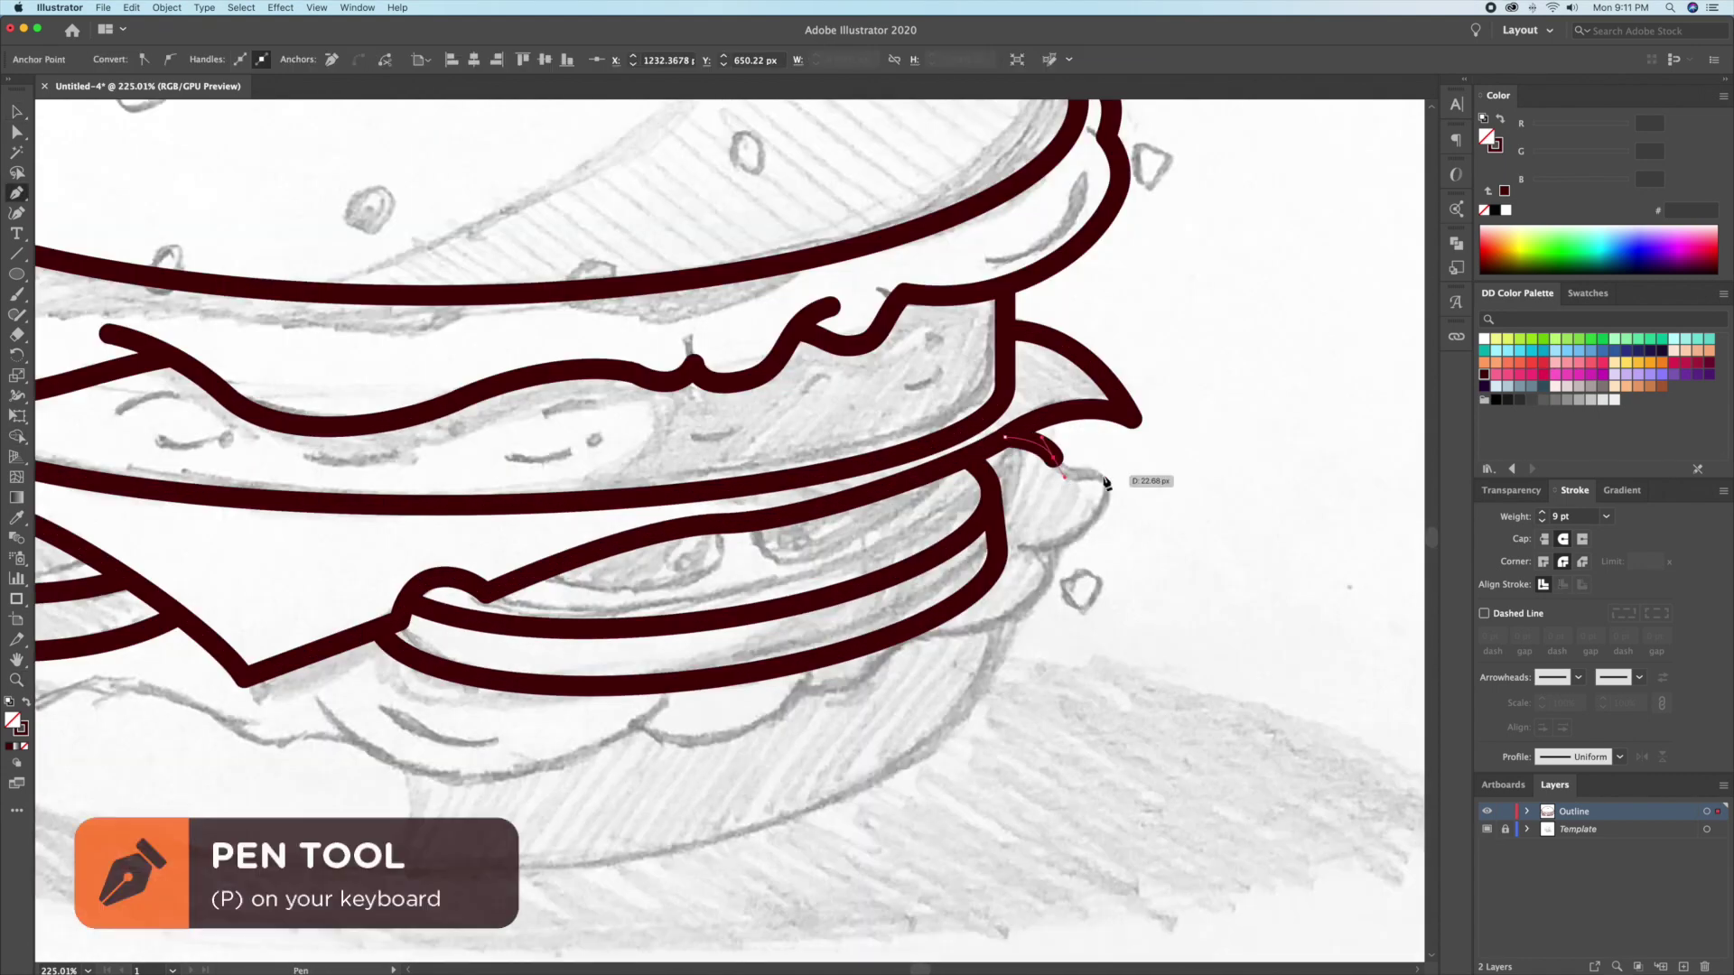
# Trace the lower lettuce's scalloped right side from the cheese edge down toward the middle
pyautogui.moveTo(1045, 550); pyautogui.dragTo(977, 568)
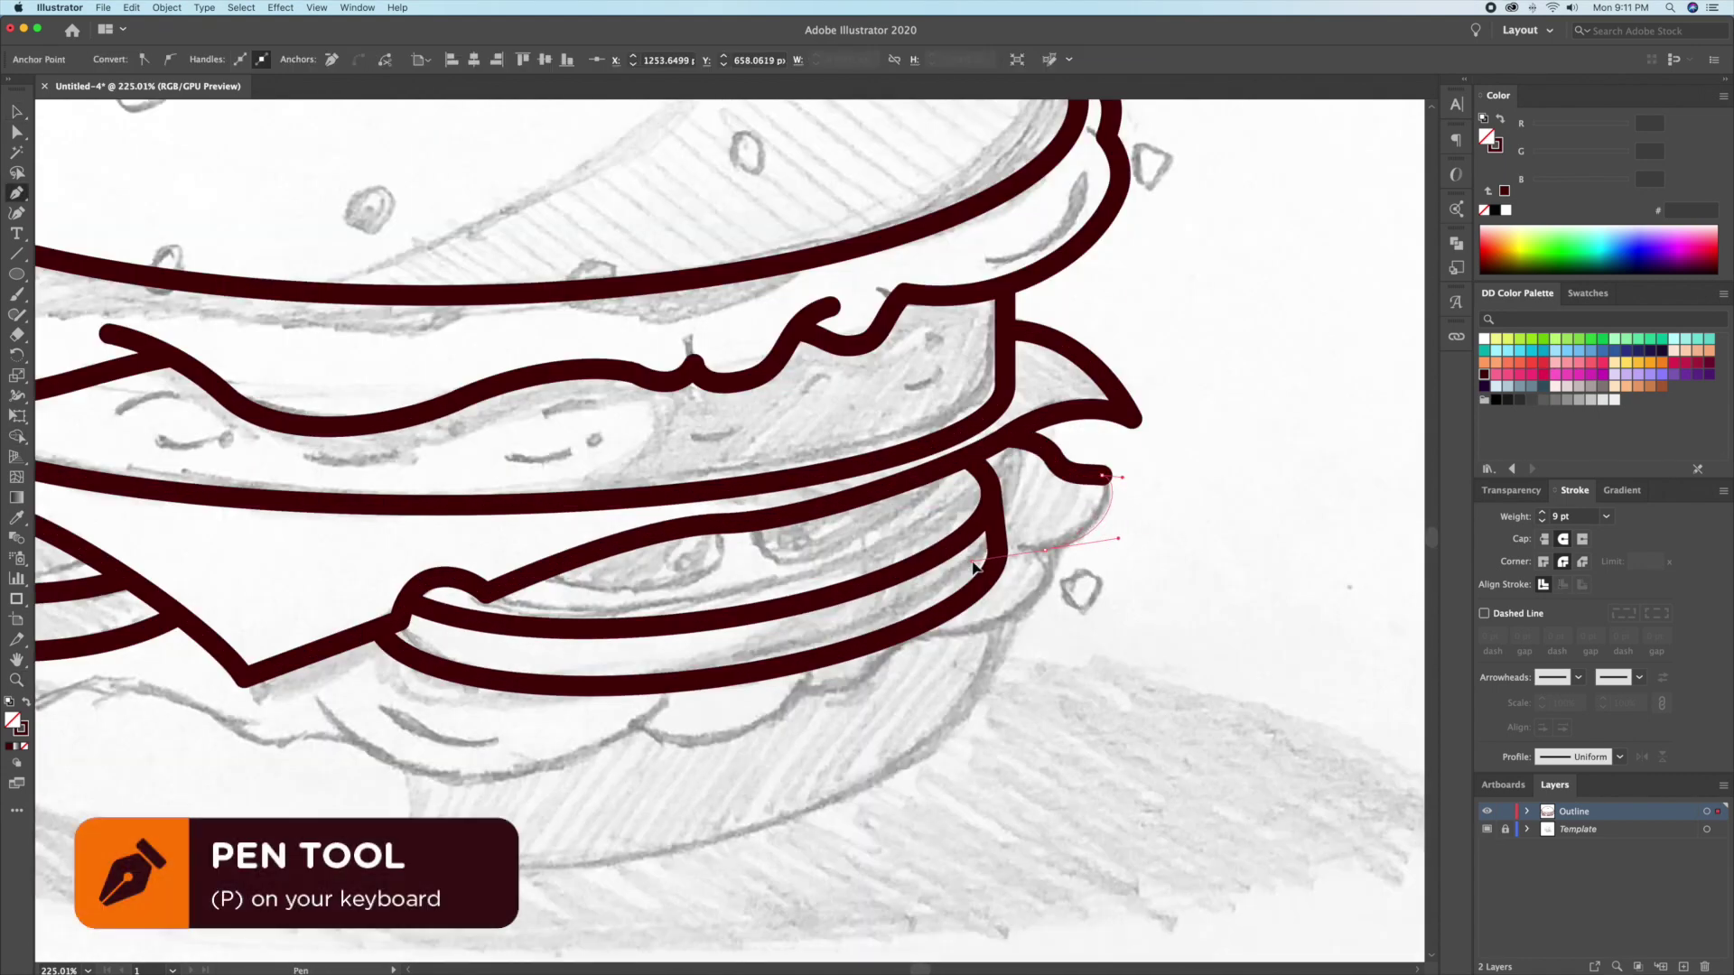
pyautogui.moveTo(930, 648); pyautogui.dragTo(899, 677)
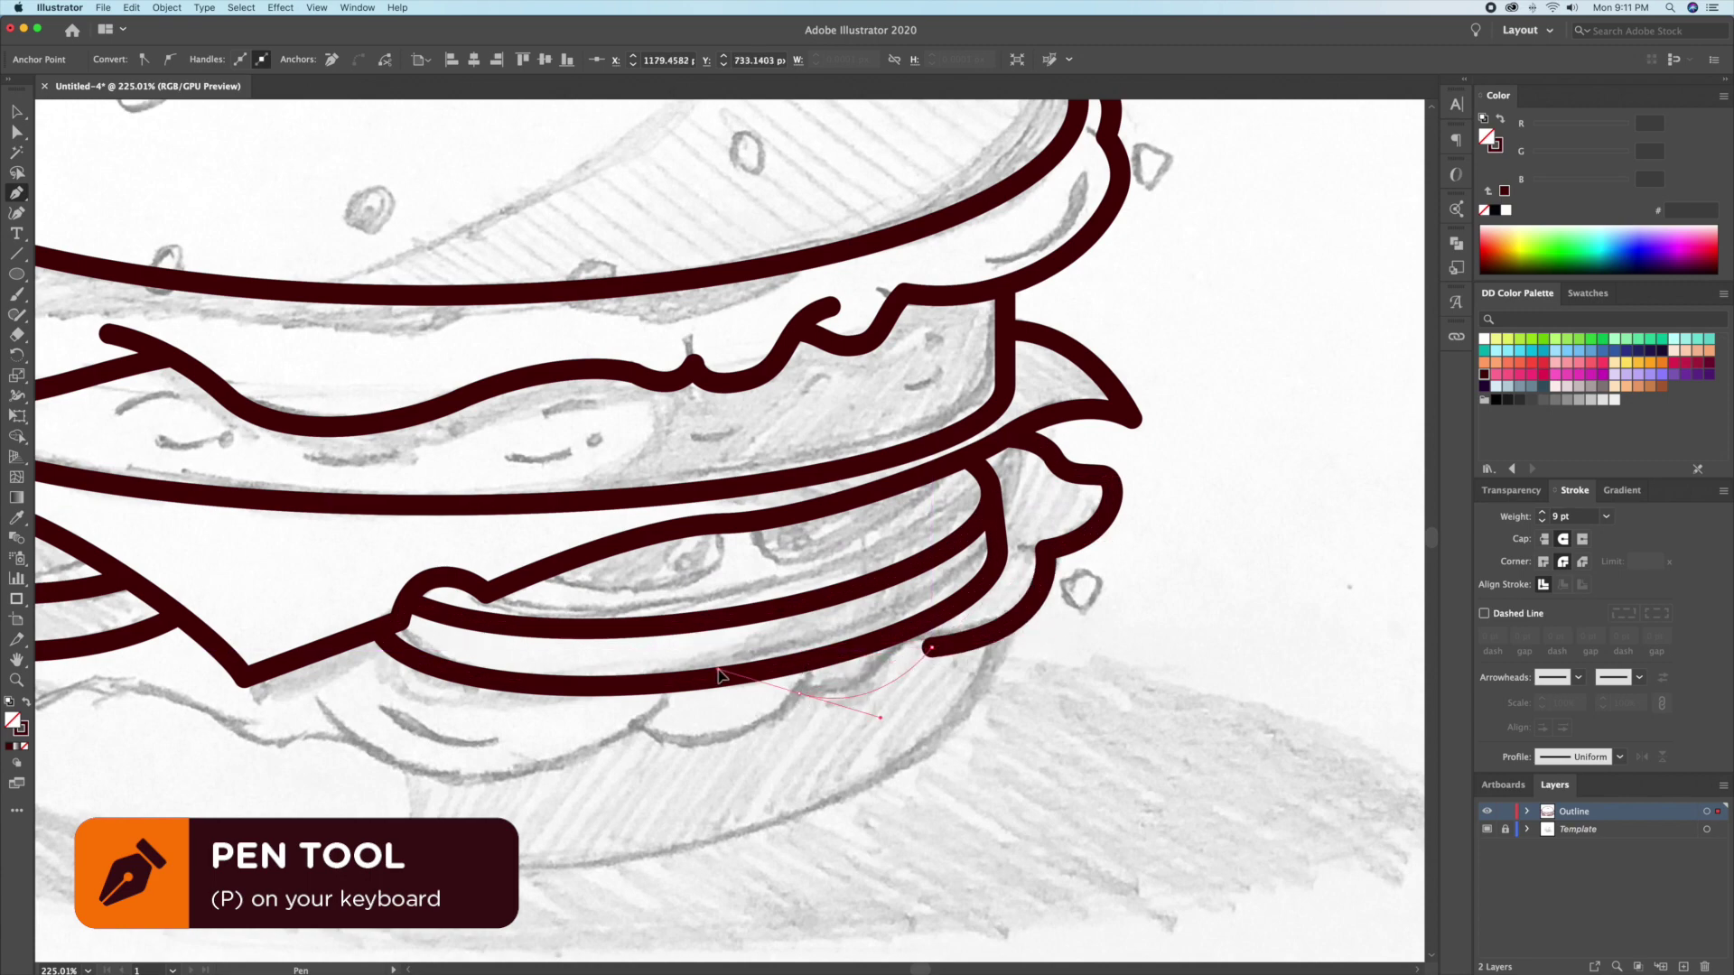
pyautogui.moveTo(624, 728)
pyautogui.mouseDown()
pyautogui.moveTo(551, 736)
pyautogui.moveTo(922, 723)
pyautogui.mouseUp()
# Trace the lower lettuce's middle fold and its scalloped left side up to the cheese, and deselect the path
pyautogui.moveTo(754, 637)
pyautogui.mouseDown()
pyautogui.moveTo(813, 723)
pyautogui.moveTo(921, 691)
pyautogui.moveTo(813, 695)
pyautogui.mouseUp()
pyautogui.moveTo(768, 662); pyautogui.dragTo(748, 657)
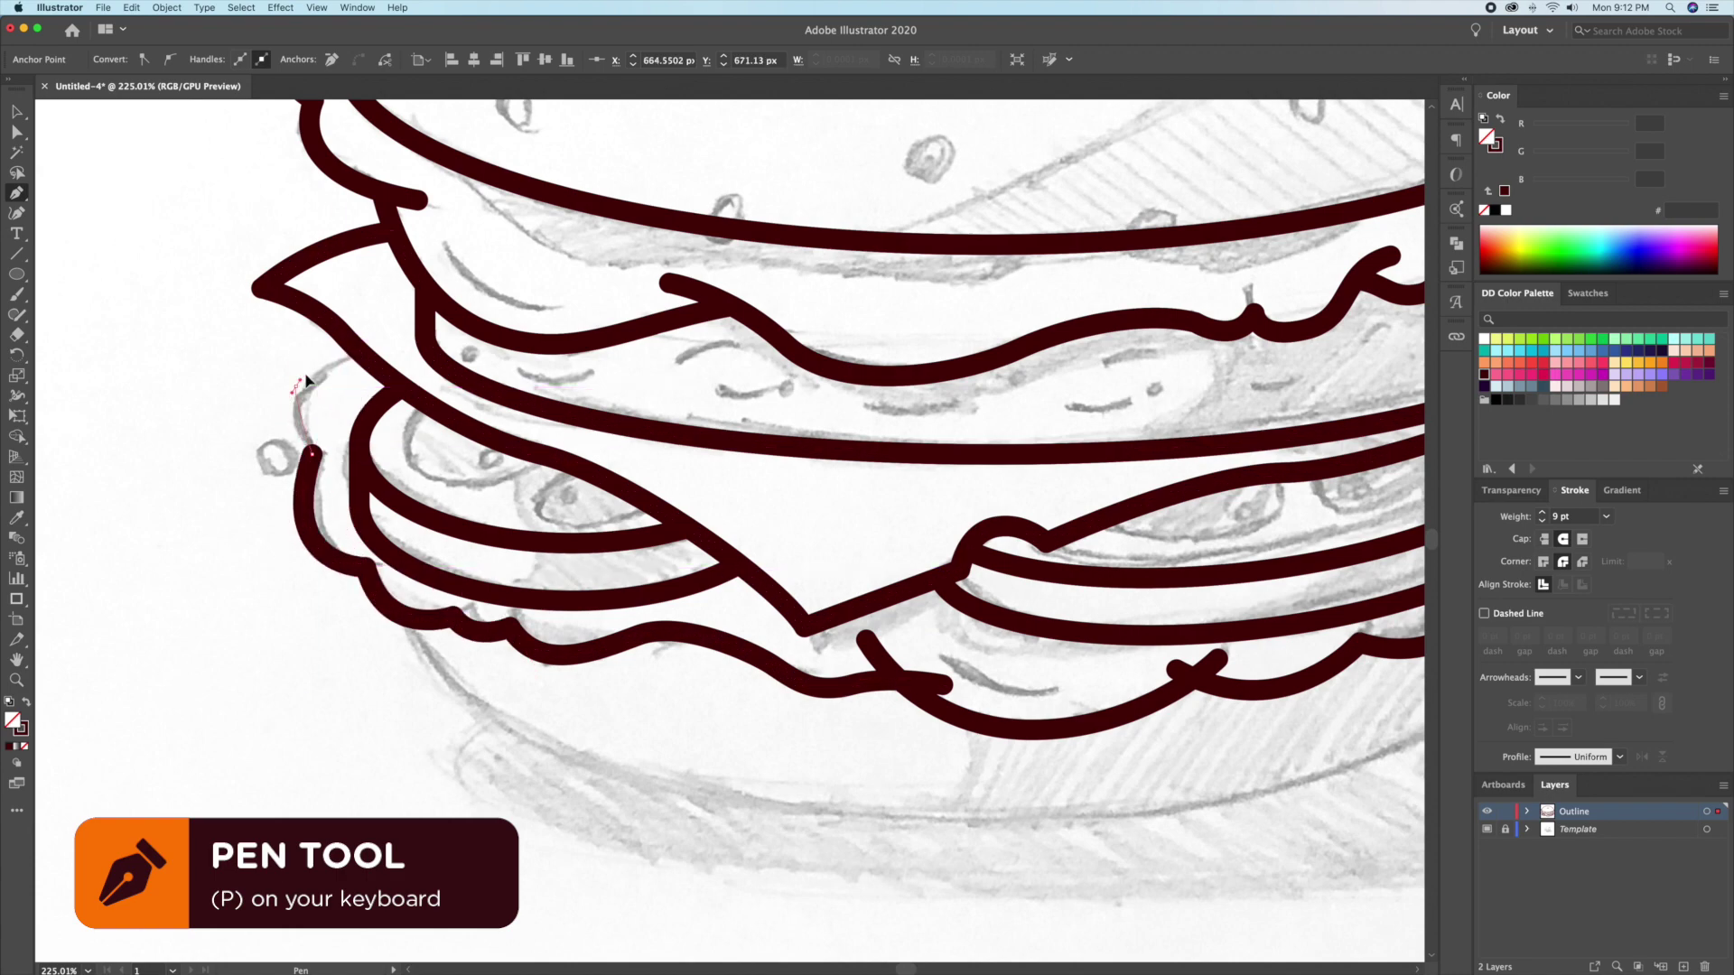
pyautogui.click(327, 354)
pyautogui.press('v')
pyautogui.click(684, 792)
pyautogui.press('z')
pyautogui.scroll(-3, 684, 754)
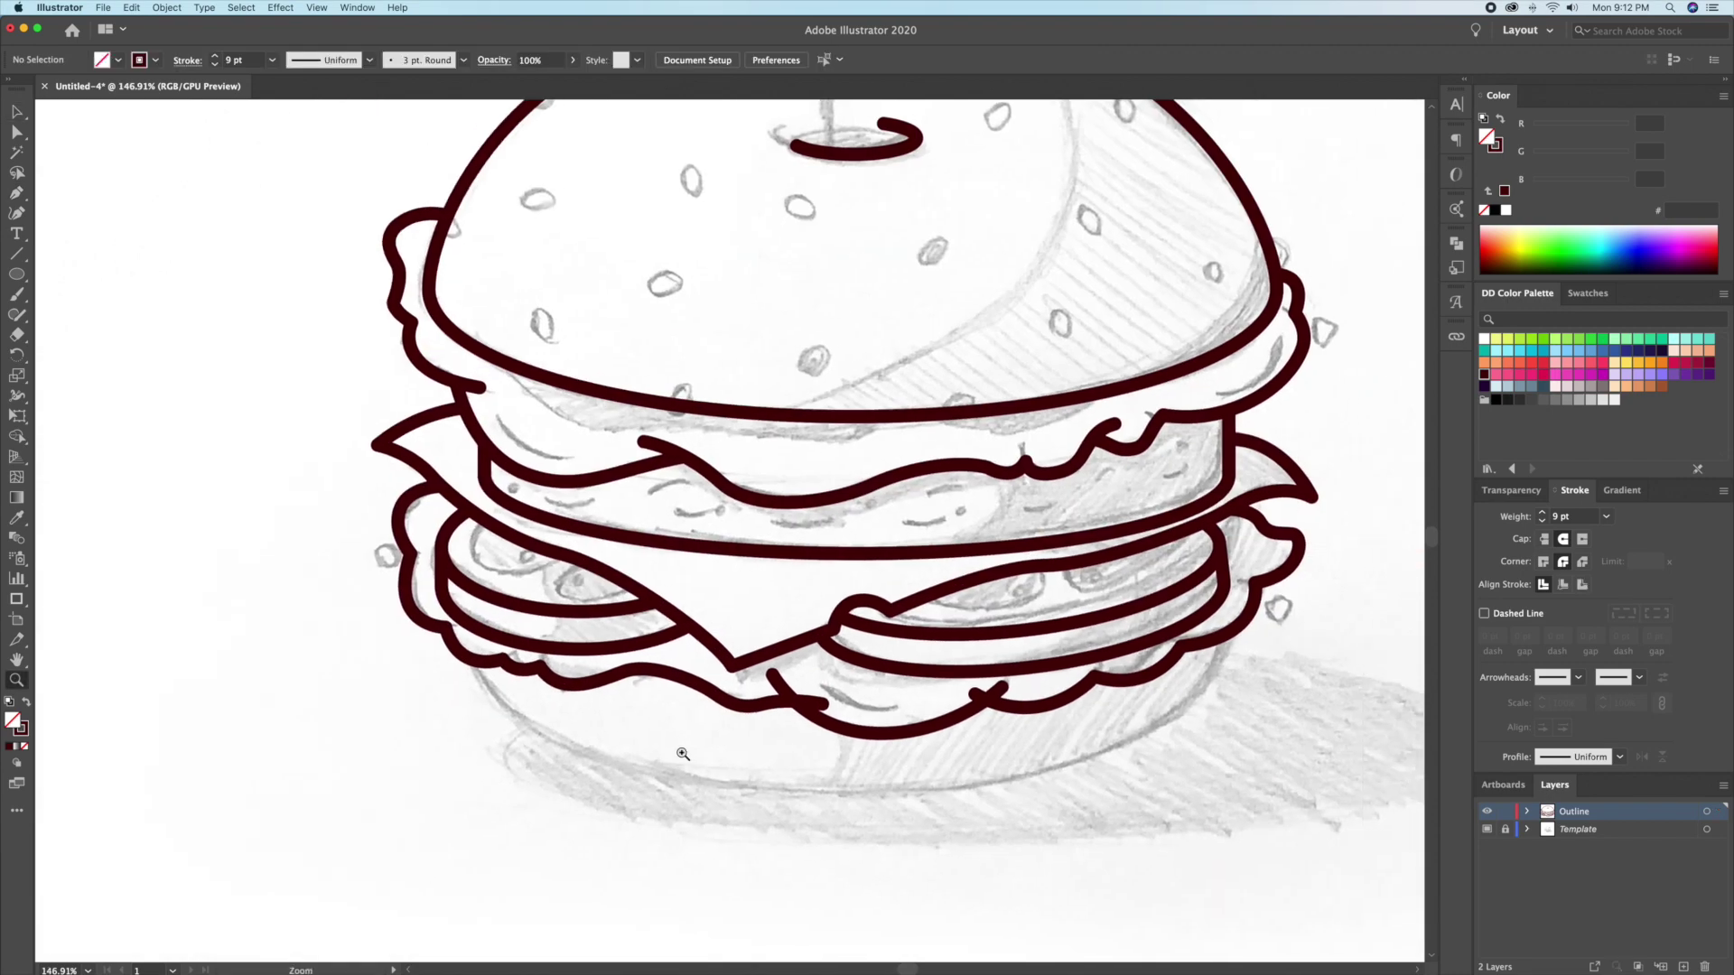
# Hide the sketch template and connect the lower lettuce's right and left ends with a straight line
pyautogui.click(1487, 829)
pyautogui.press('v')
pyautogui.moveTo(1290, 715); pyautogui.dragTo(464, 496)
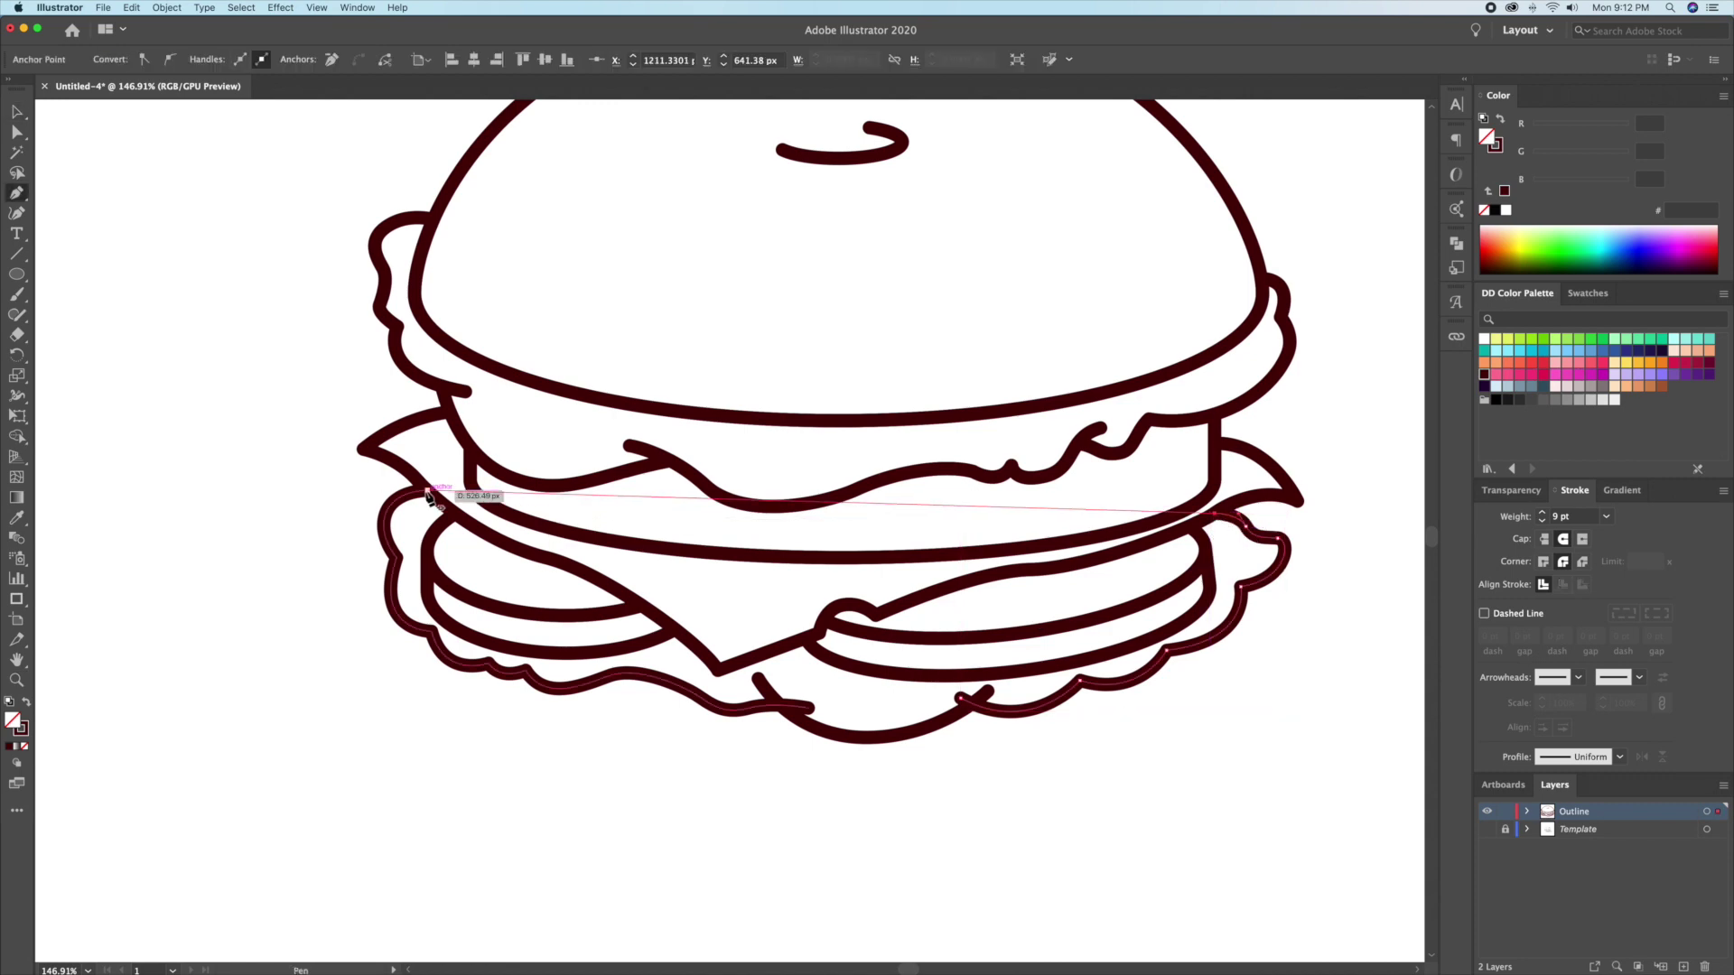
pyautogui.press('super+j')
# Merge the lower lettuce areas below the cheese and tomato slices with Shape Builder and delete the leftover straight line
pyautogui.keyDown('shift'); pyautogui.click(1207, 542); pyautogui.keyUp('shift')
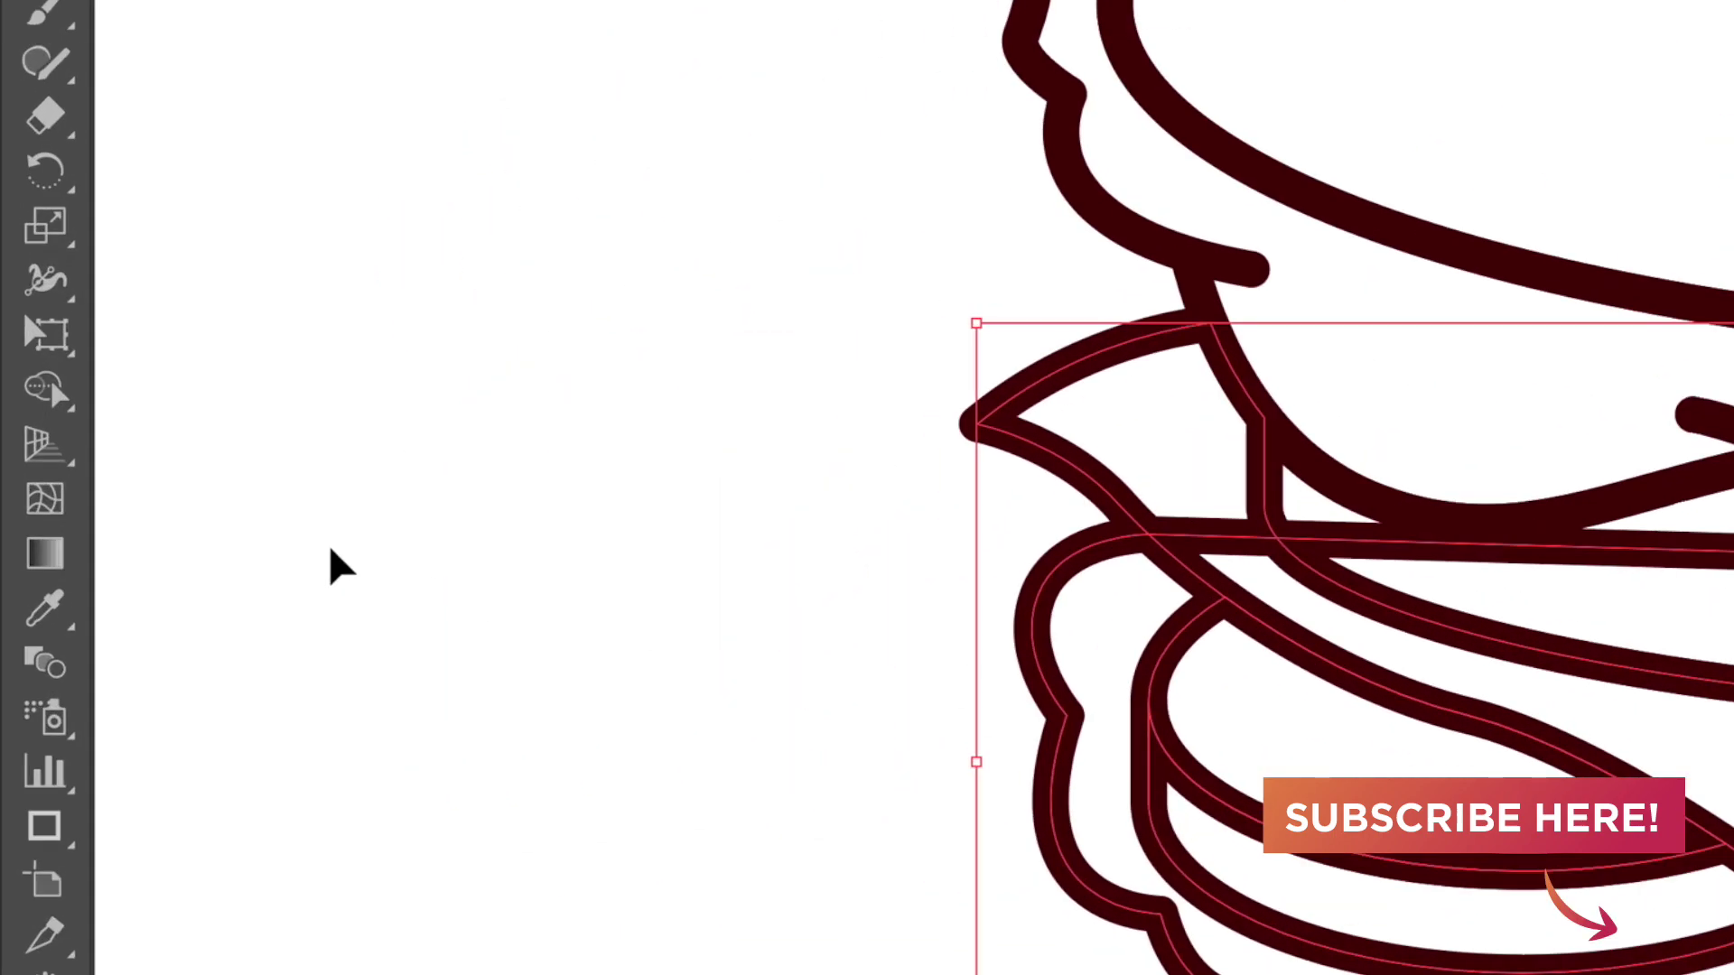
pyautogui.click(40, 389)
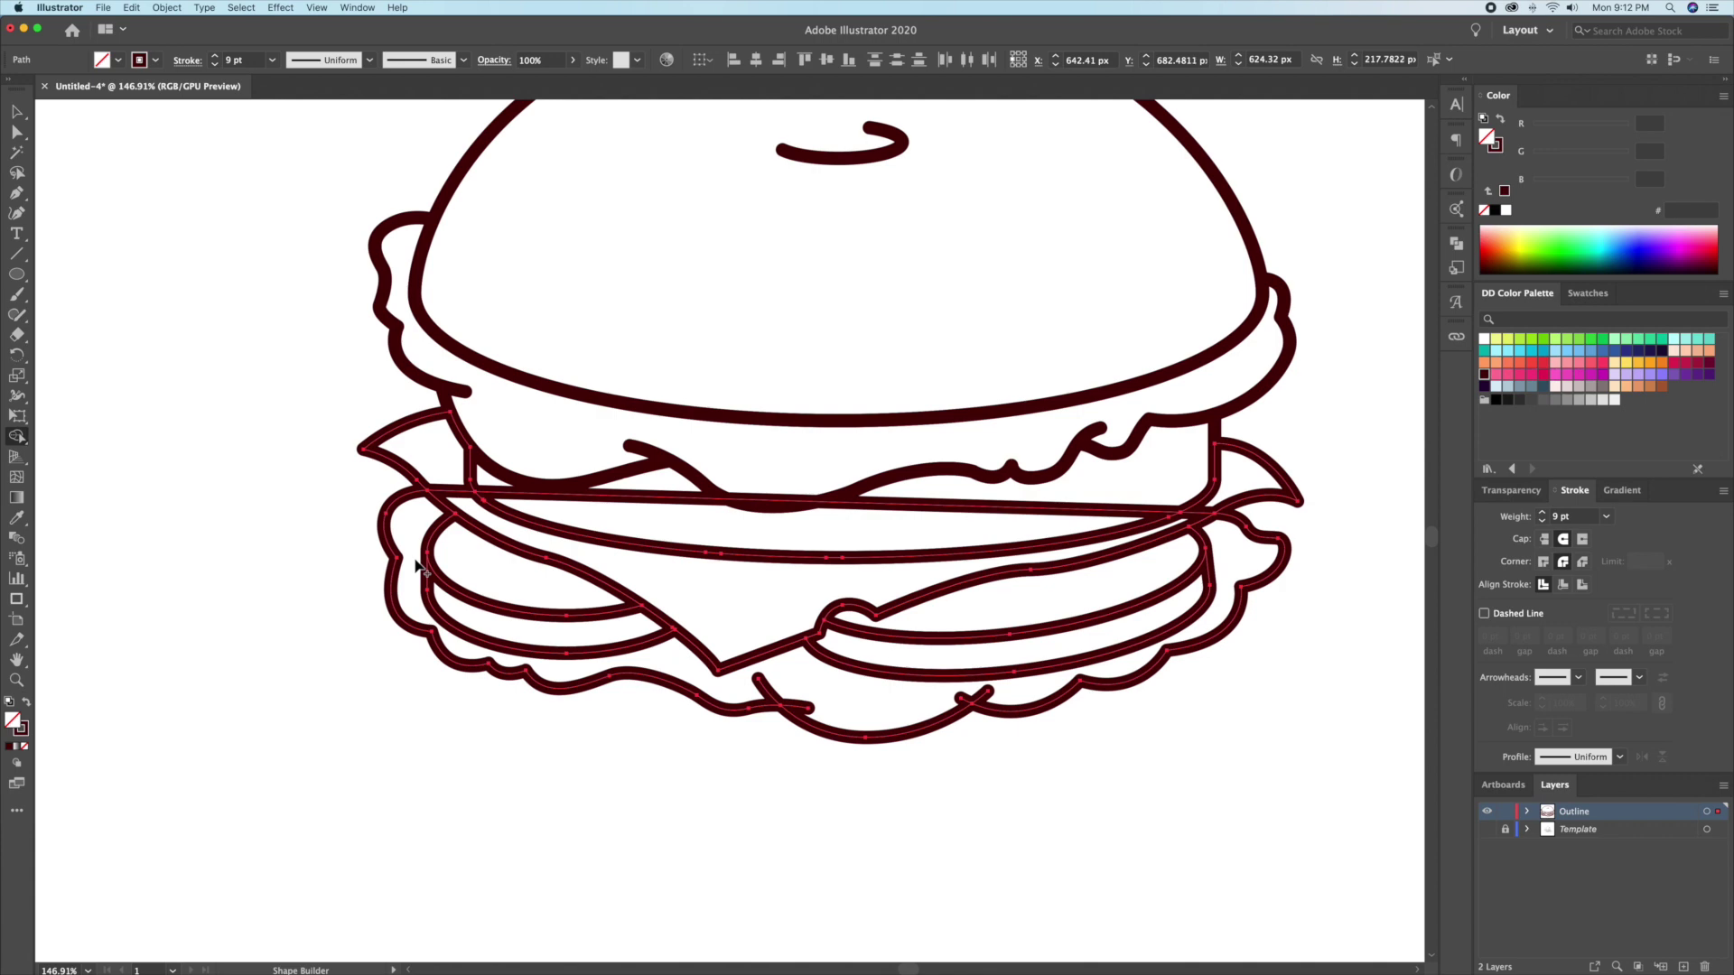
pyautogui.press('v')
pyautogui.click(403, 689)
pyautogui.click(623, 498)
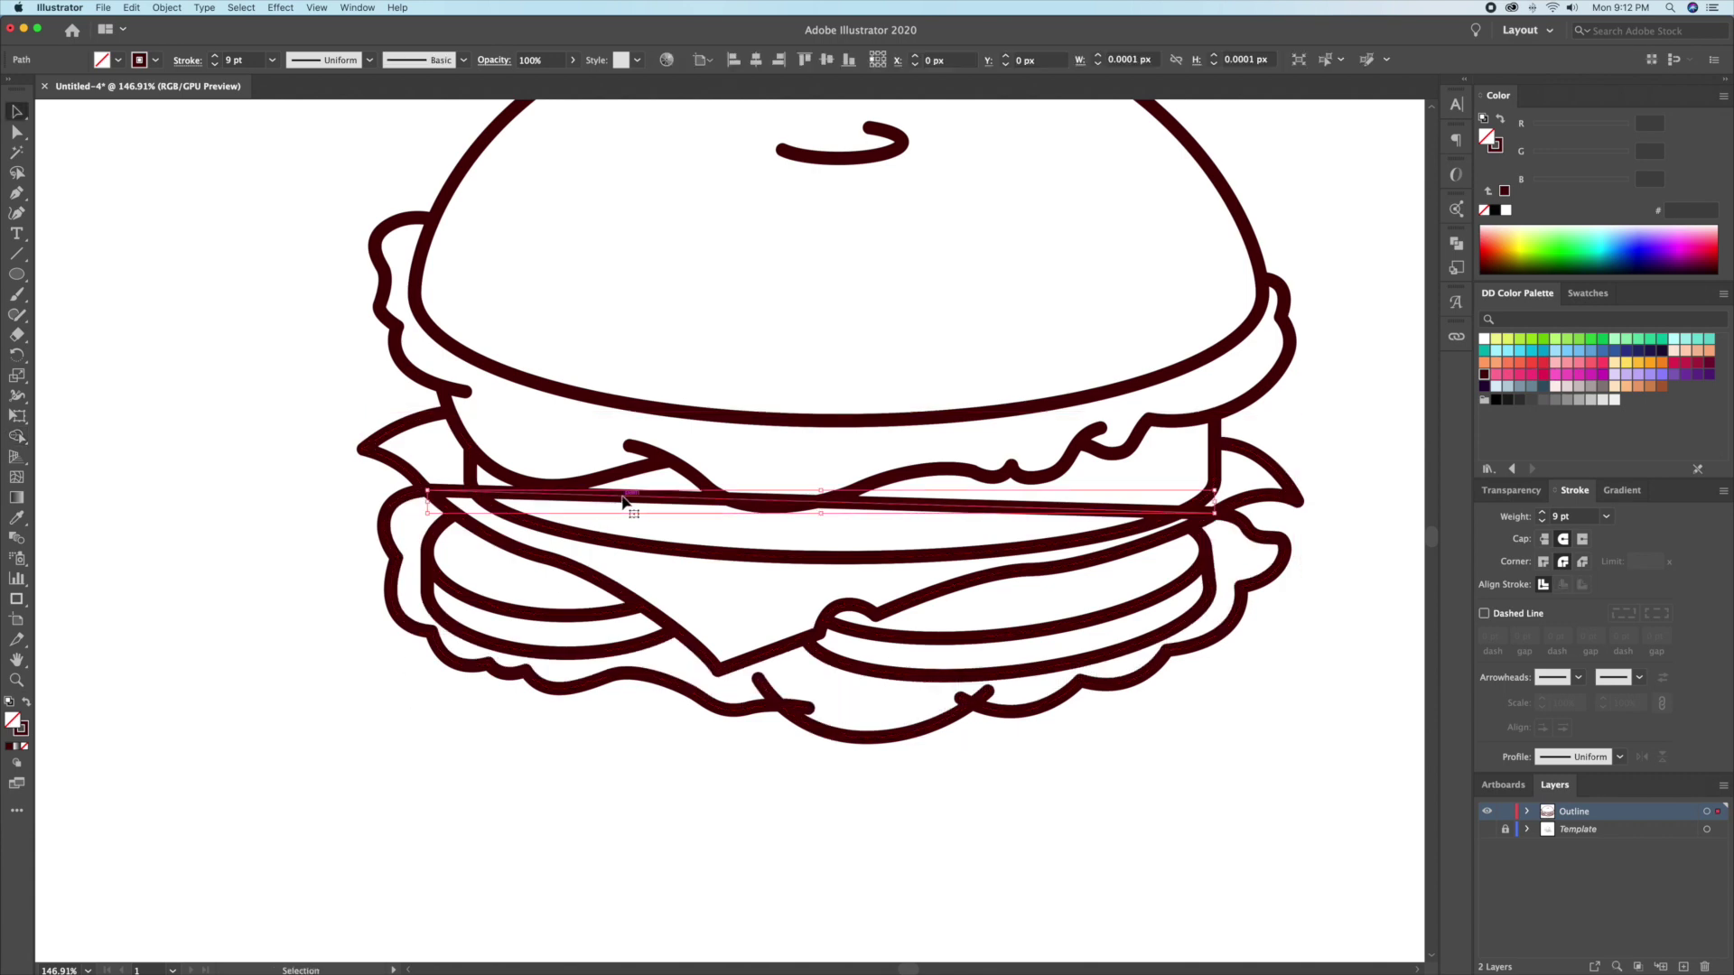
pyautogui.press('Delete')
# Trim the overshooting line ends at both sides of the lower lettuce's middle fold
pyautogui.press('z')
pyautogui.moveTo(955, 700); pyautogui.dragTo(1113, 684)
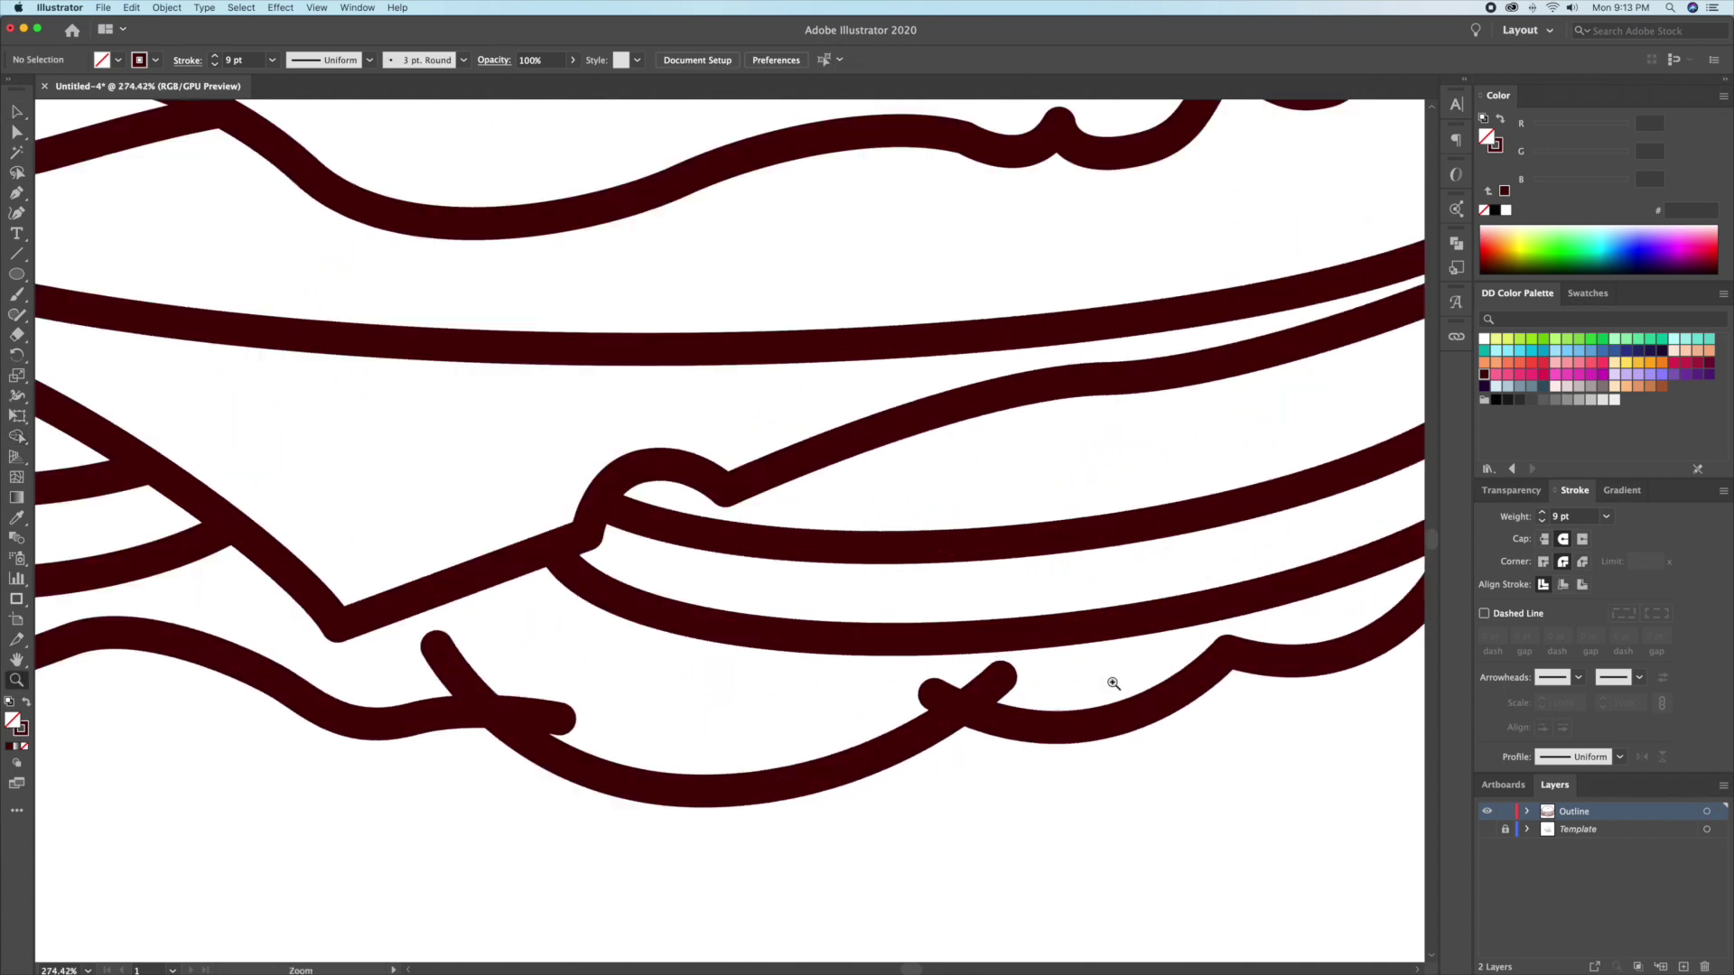
pyautogui.press('z')
pyautogui.keyDown('alt'); pyautogui.click(923, 713); pyautogui.keyUp('alt')
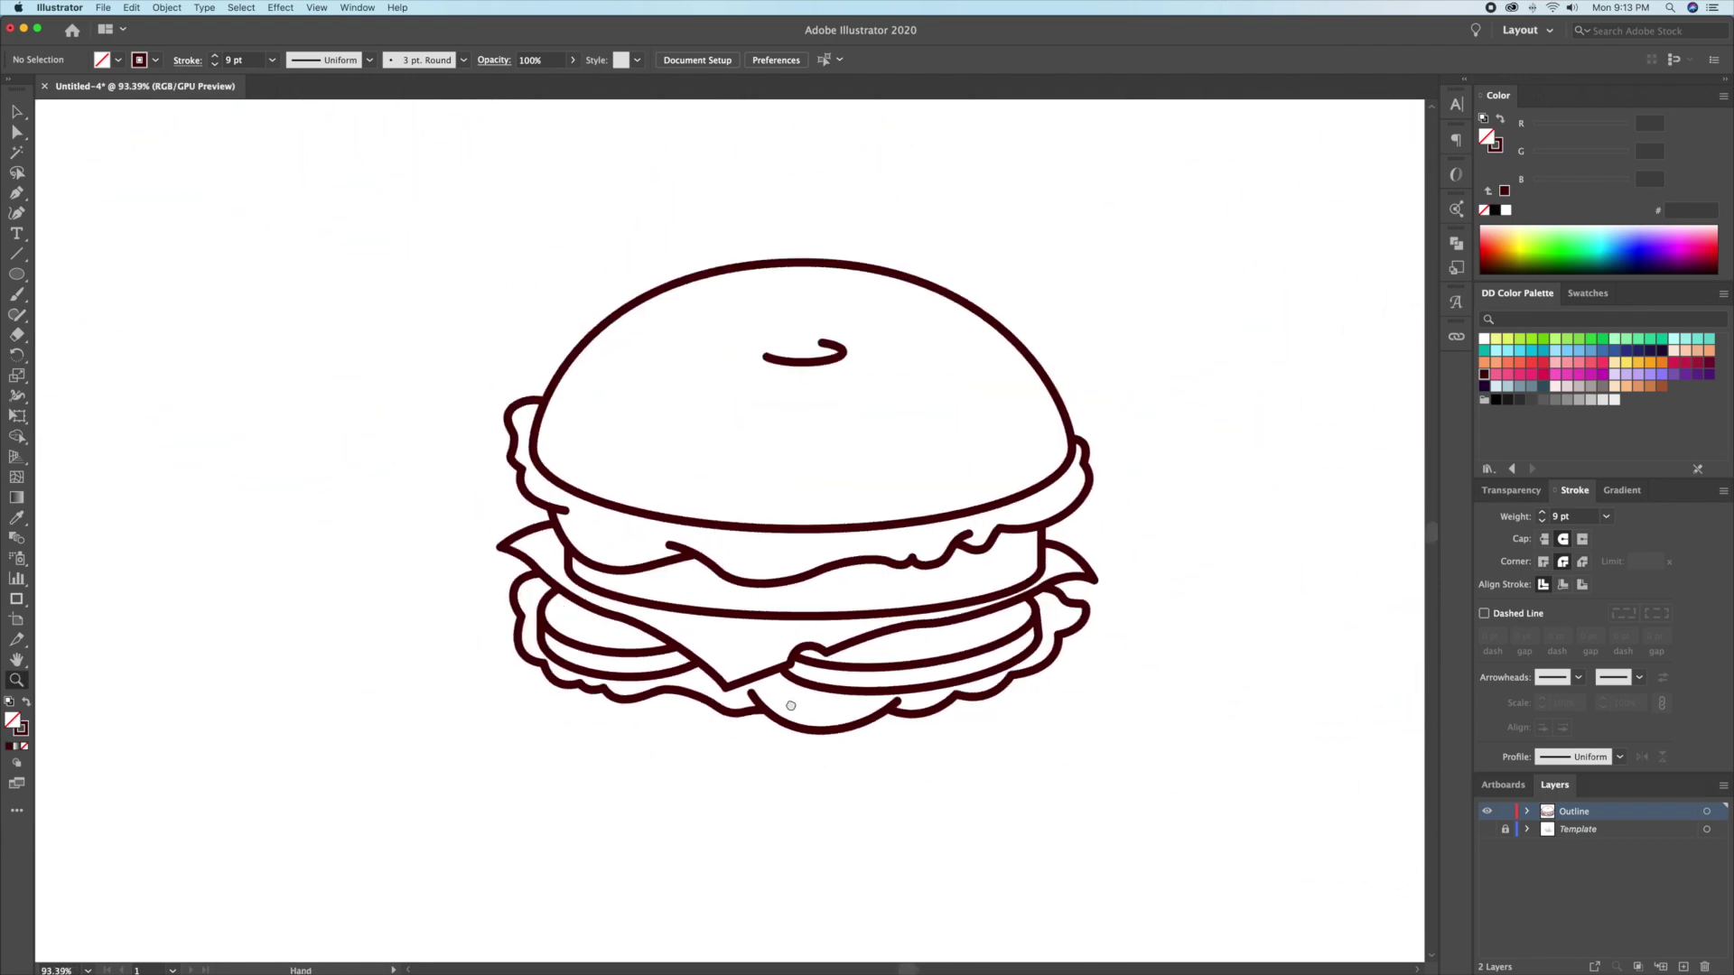
# Show the sketch template and draw an ellipse about 500 px wide and 150 px high over the lower bun, keeping only its bottom half
pyautogui.press('super+shift+w')
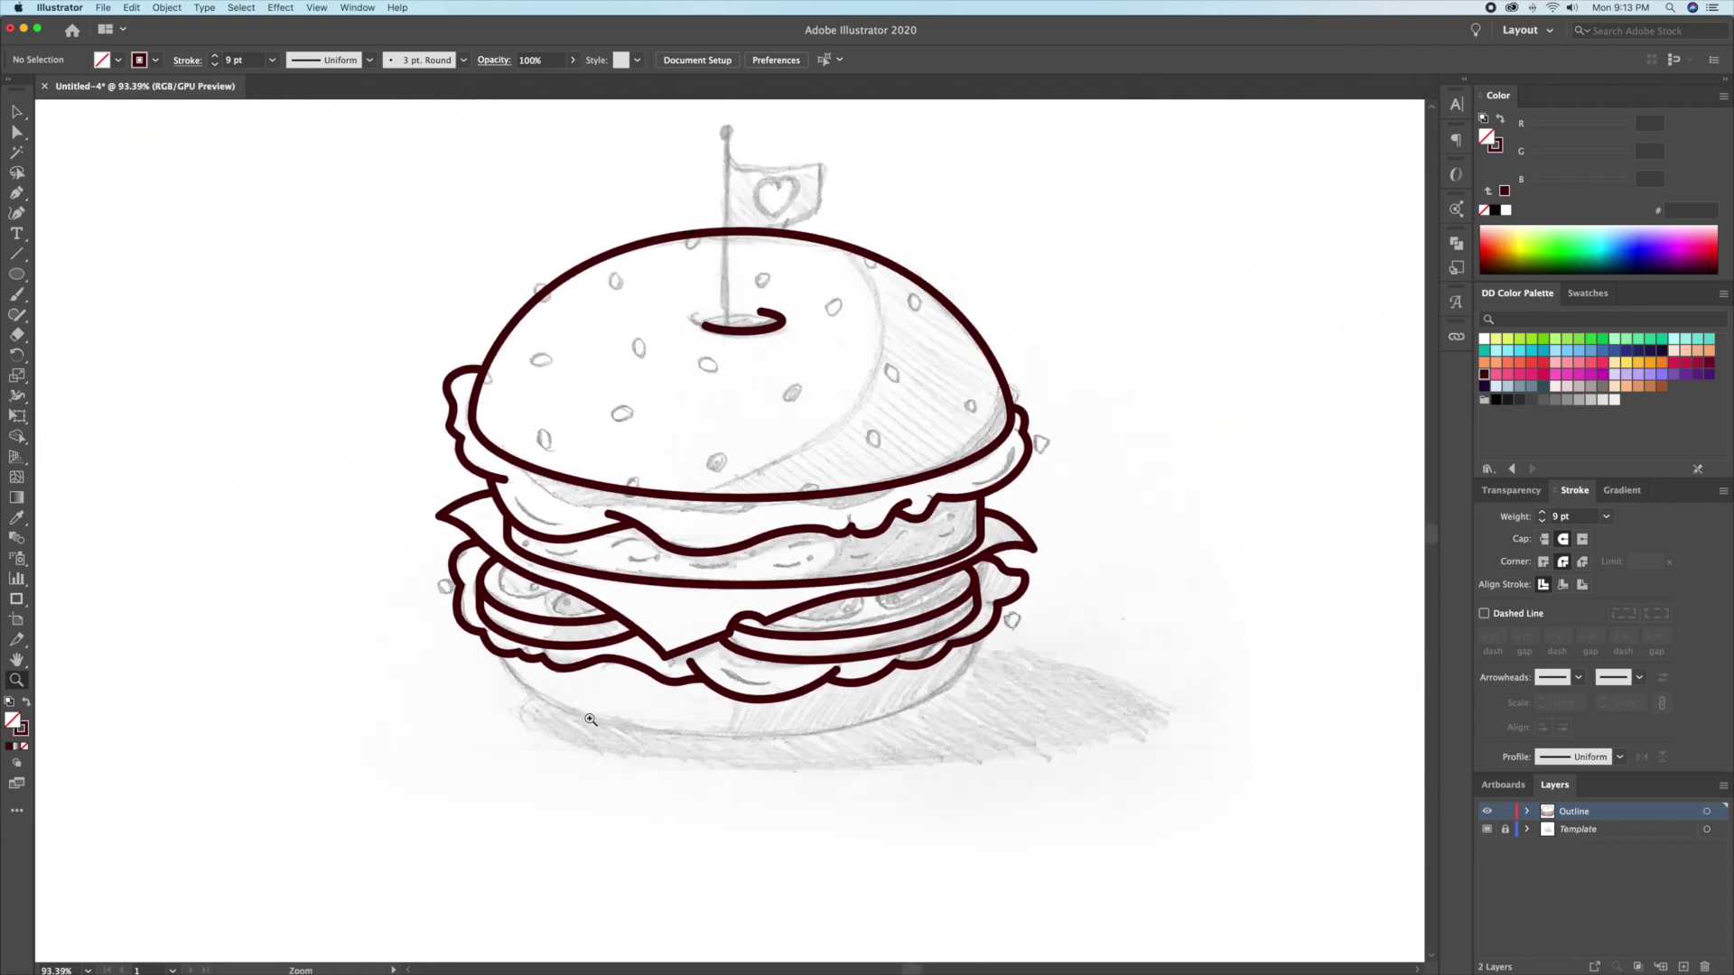
pyautogui.click(18, 275)
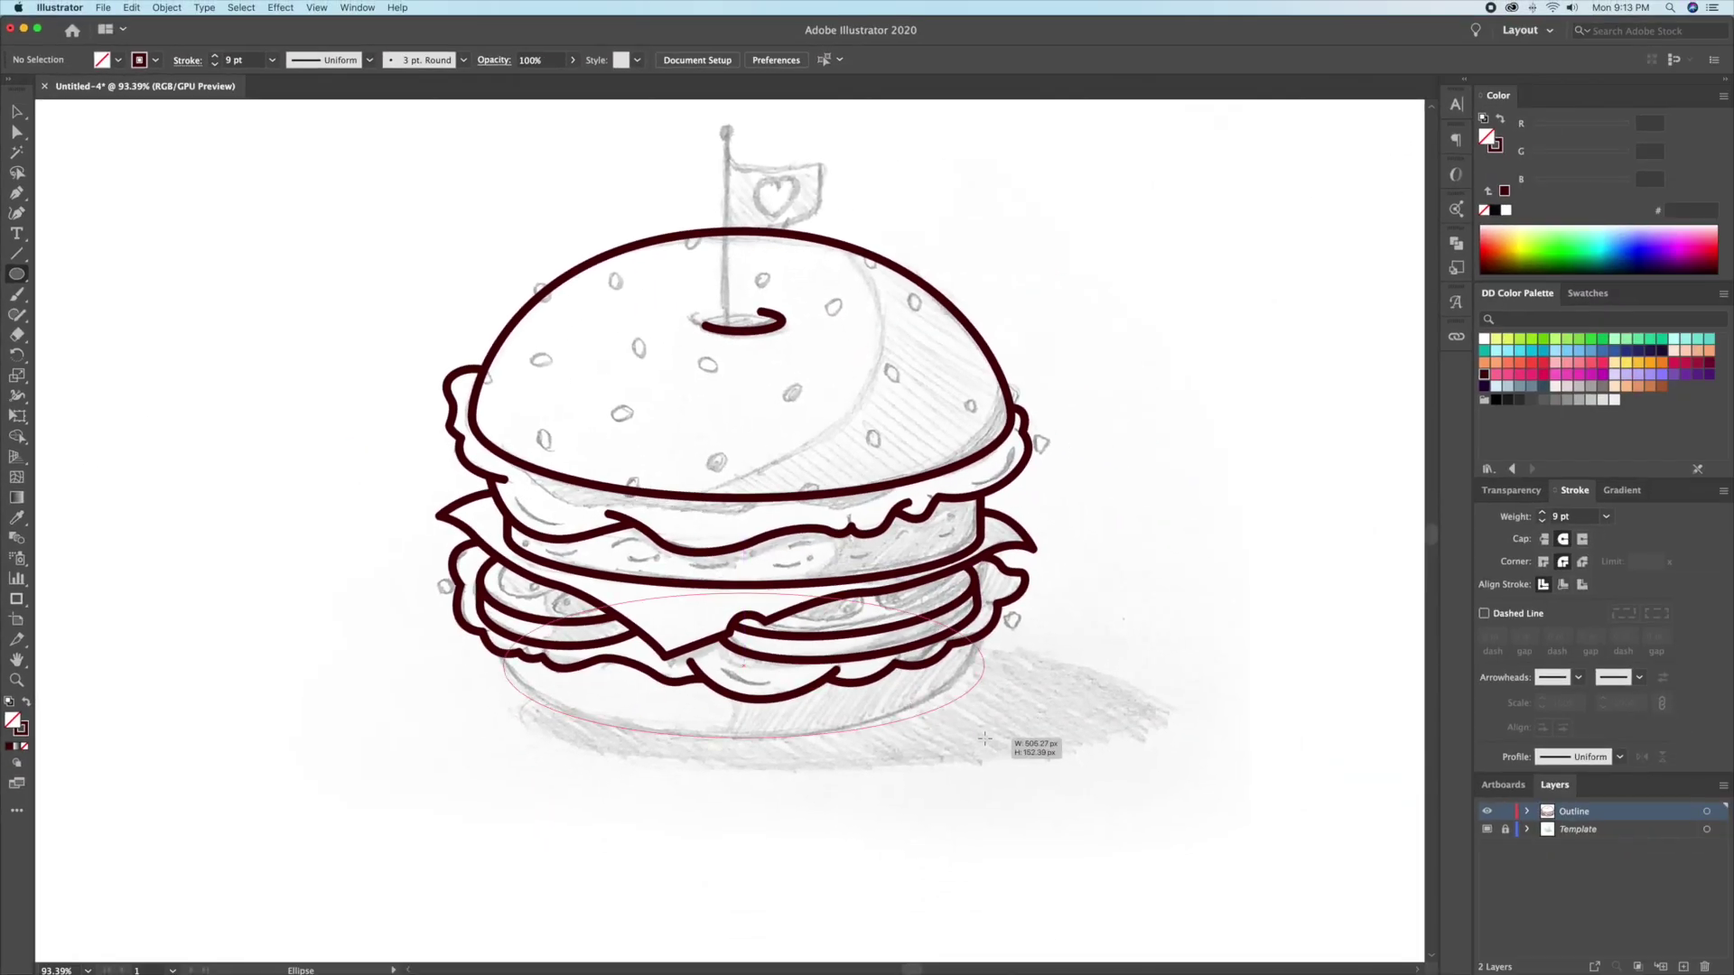
pyautogui.moveTo(985, 738); pyautogui.dragTo(981, 737)
pyautogui.press('v')
pyautogui.moveTo(743, 737); pyautogui.dragTo(744, 720)
pyautogui.moveTo(981, 676); pyautogui.dragTo(1008, 684)
pyautogui.press('a')
pyautogui.click(743, 612)
pyautogui.press('Delete')
# Extend both ends of the lower bun's arc straight up and close the outline with a horizontal line behind the tomatoes
pyautogui.press('z')
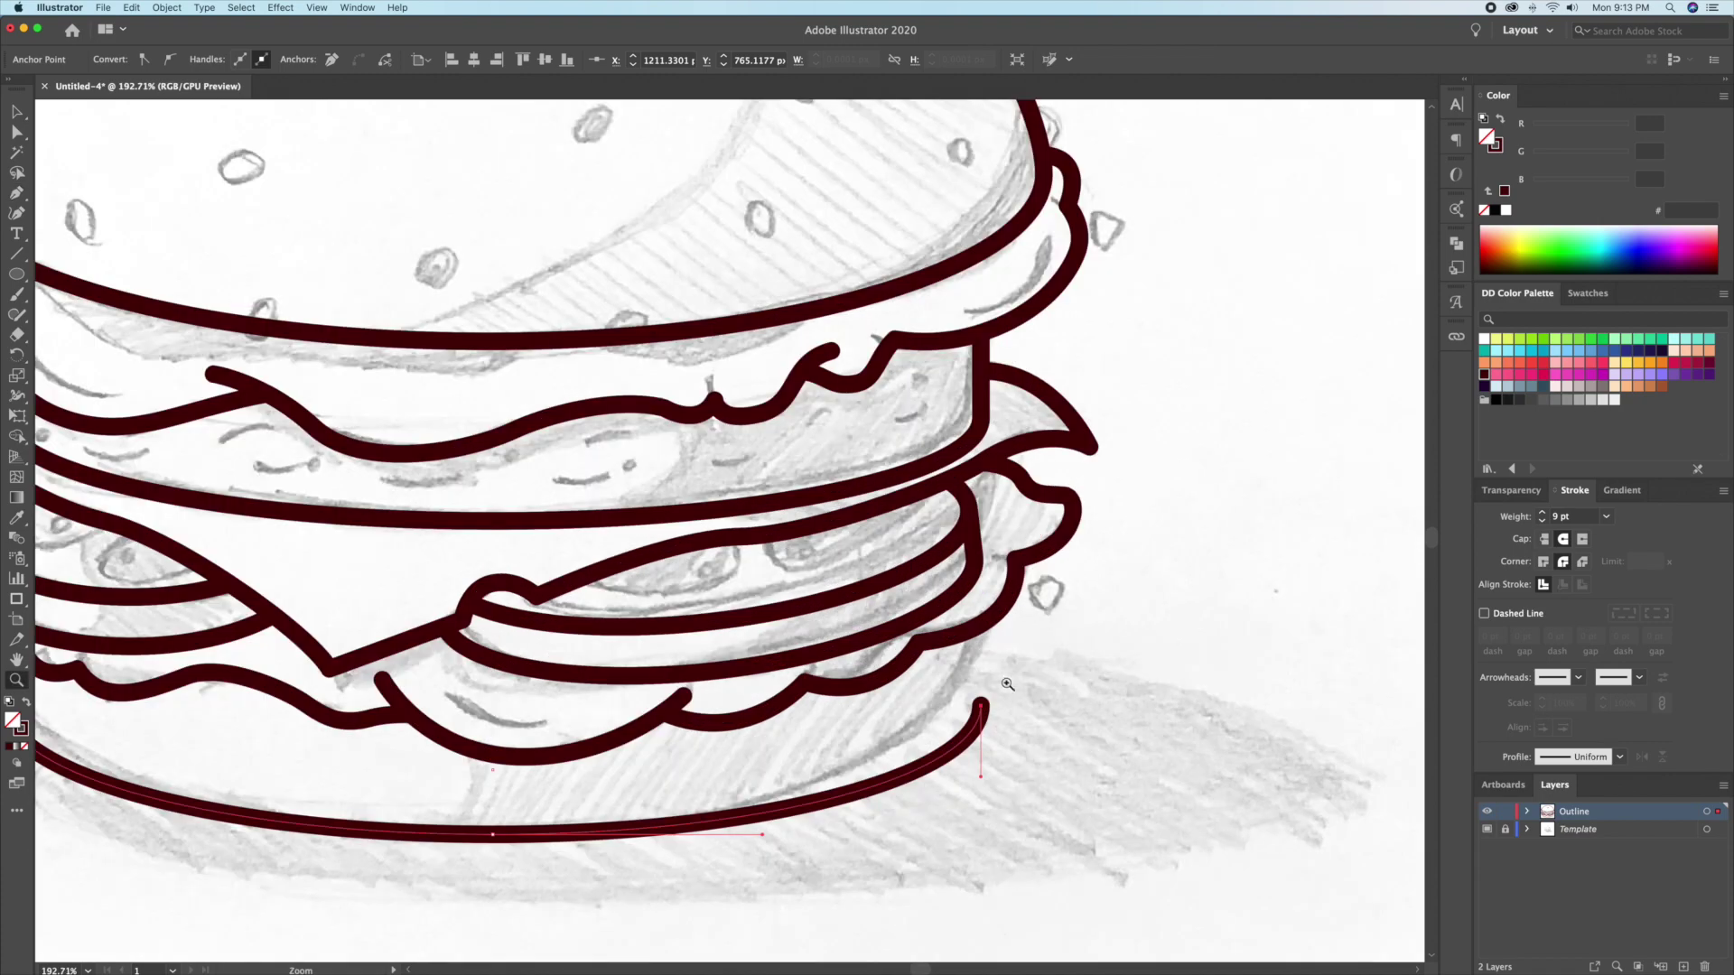
pyautogui.click(982, 635)
pyautogui.hscroll(-5, 982, 635)
pyautogui.click(174, 611)
pyautogui.click(171, 698)
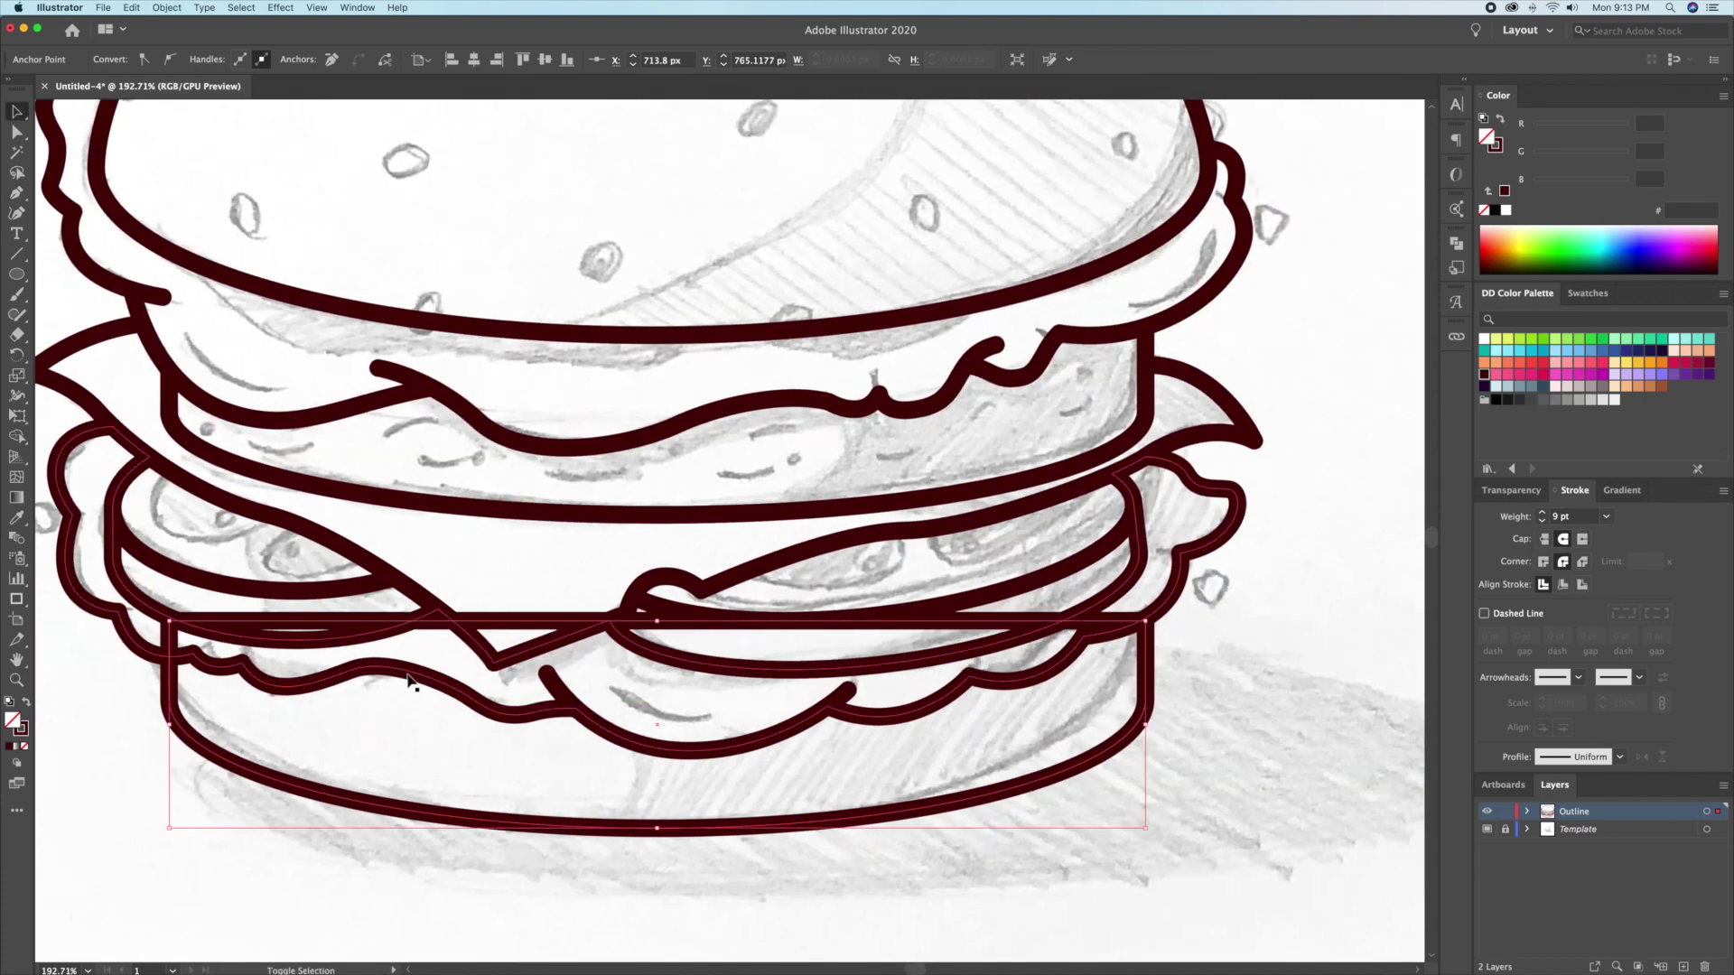
# Remove the lower bun's parts overlapping the lettuce and tomatoes with Shape Builder, and deselect everything
pyautogui.hscroll(-6, 802, 755)
pyautogui.press('v')
pyautogui.hotkey('shift', 'm')
pyautogui.hotkey('ctrl', 'shift', 'a')
# Trace the small triangular crumb beside the lower lettuce's right side and copy it over the other sketched crumbs
pyautogui.hotkey('ctrl', '0')
pyautogui.press('z')
pyautogui.moveTo(1038, 642)
pyautogui.mouseDown()
pyautogui.moveTo(1066, 642)
pyautogui.moveTo(1050, 688)
pyautogui.mouseUp()
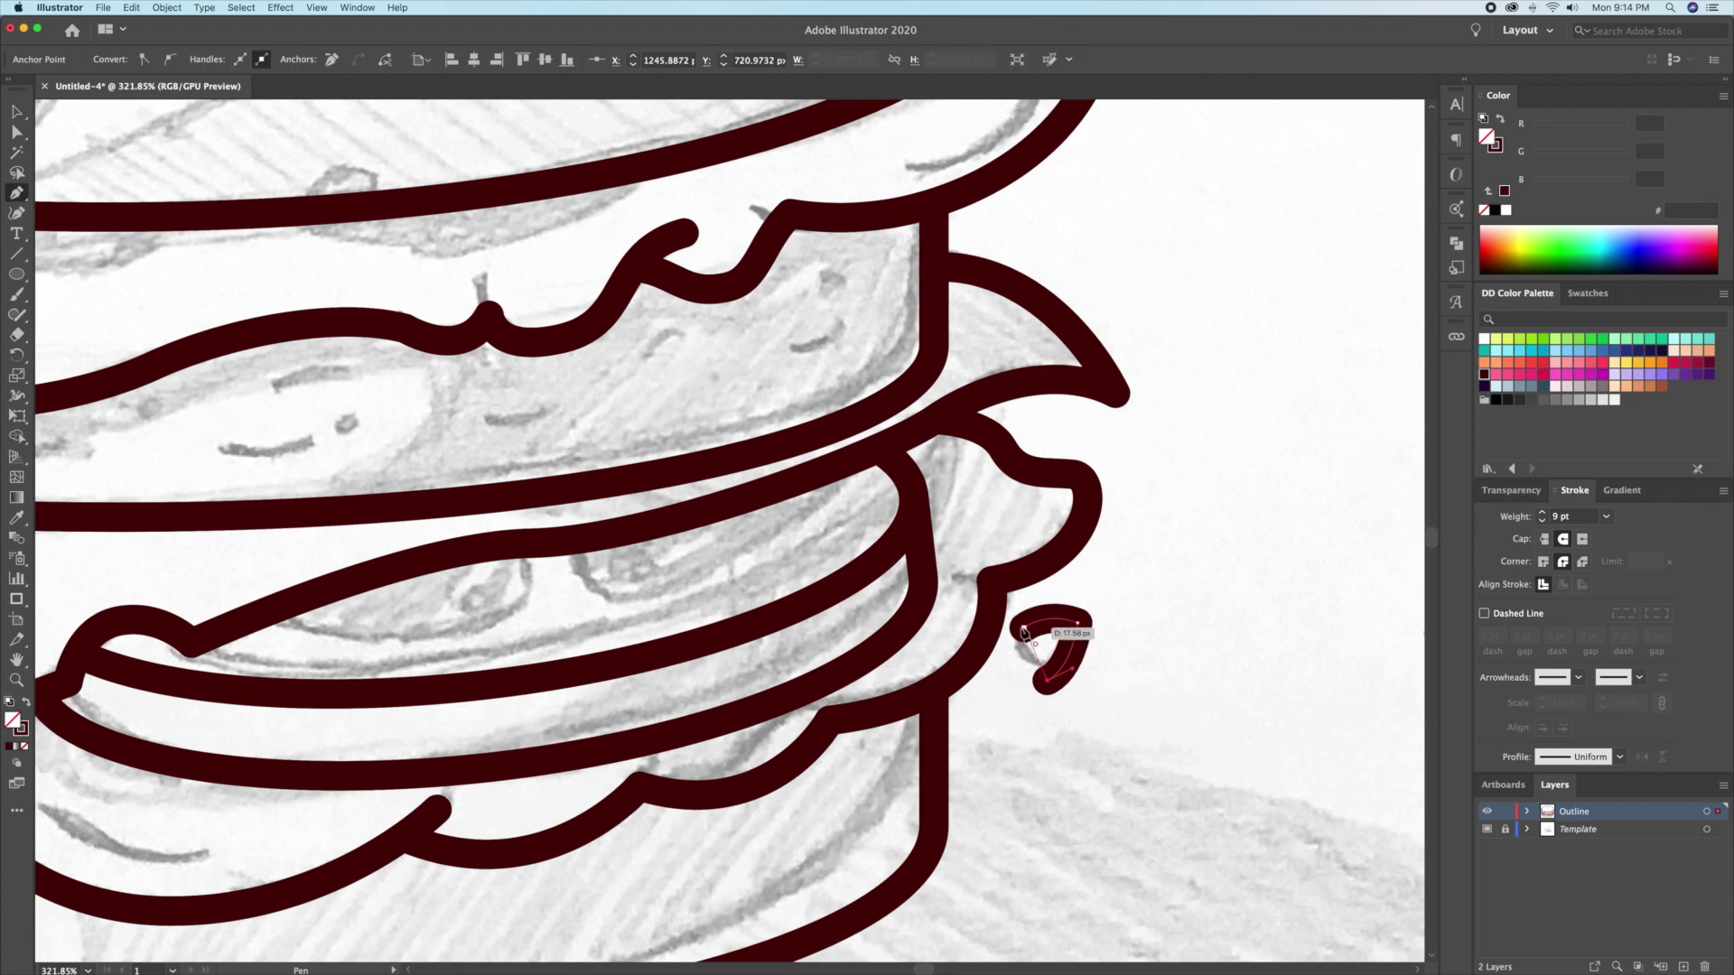
pyautogui.click(1183, 578)
pyautogui.scroll(-3, 1184, 578)
pyautogui.moveTo(1192, 623); pyautogui.dragTo(163, 583)
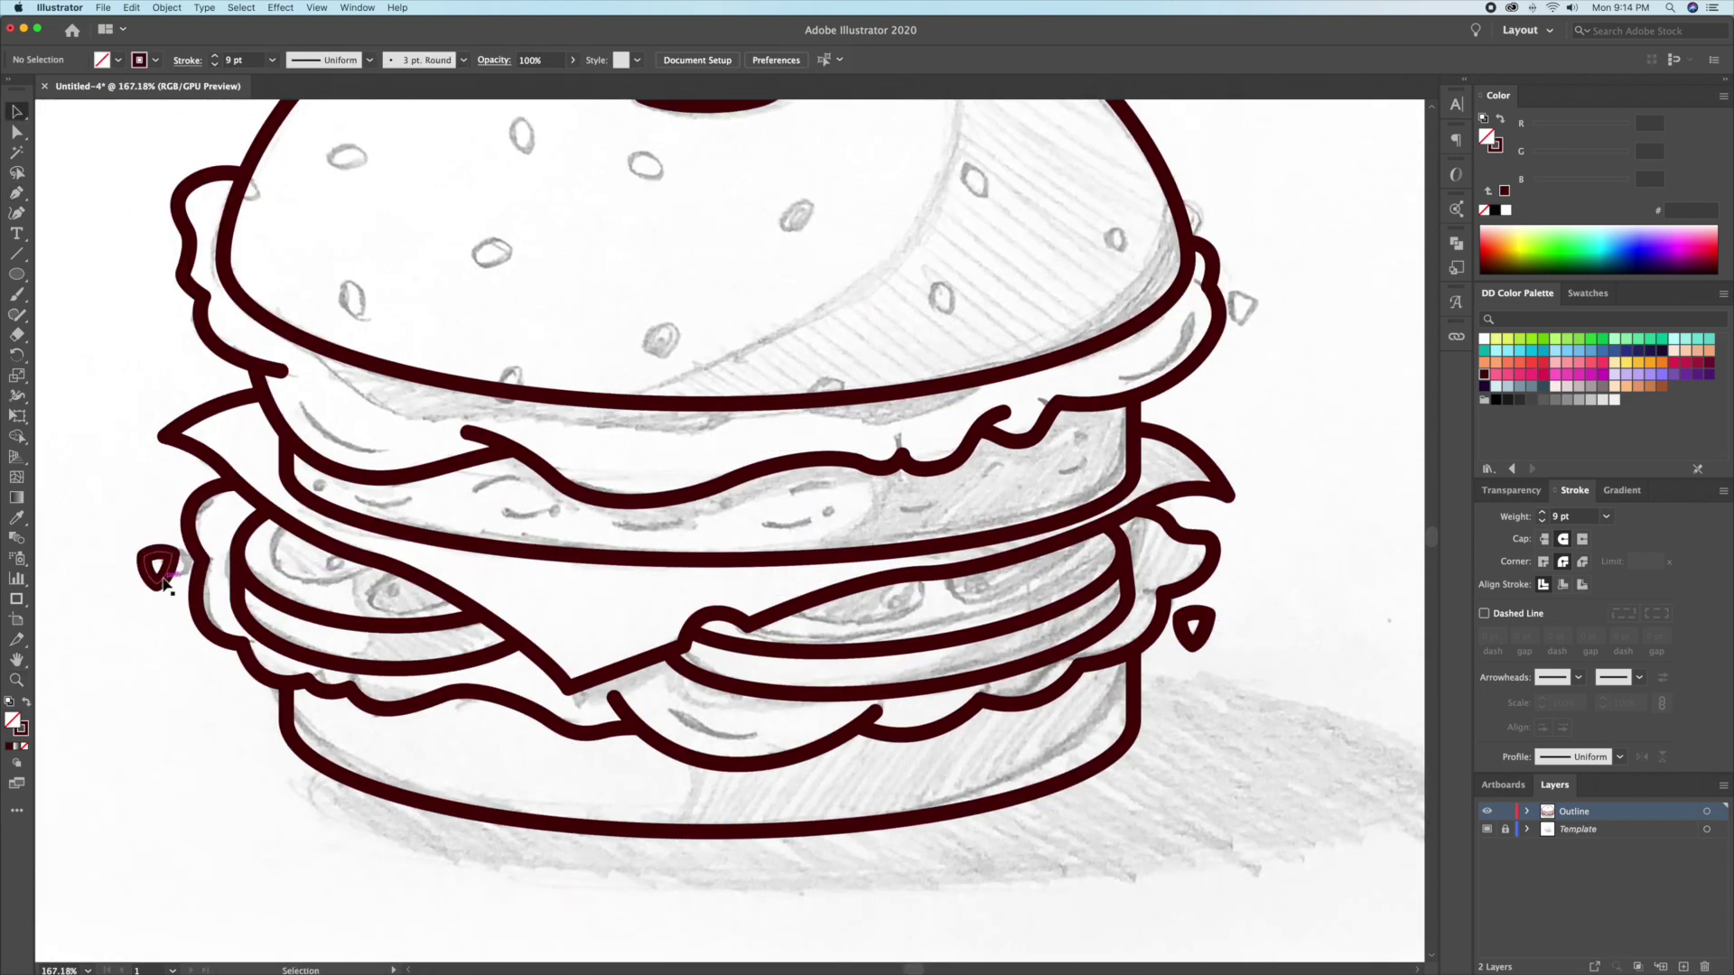
# Draw tilted ellipses over the right tomato slice's two seed pockets and trim the parts outside the slice with Shape Builder
pyautogui.scroll(2, 909, 609)
pyautogui.moveTo(754, 610)
pyautogui.mouseDown()
pyautogui.moveTo(894, 565)
pyautogui.moveTo(935, 596)
pyautogui.moveTo(794, 632)
pyautogui.mouseUp()
pyautogui.press('l')
pyautogui.moveTo(966, 578)
pyautogui.mouseDown()
pyautogui.moveTo(1139, 478)
pyautogui.moveTo(1136, 500)
pyautogui.mouseUp()
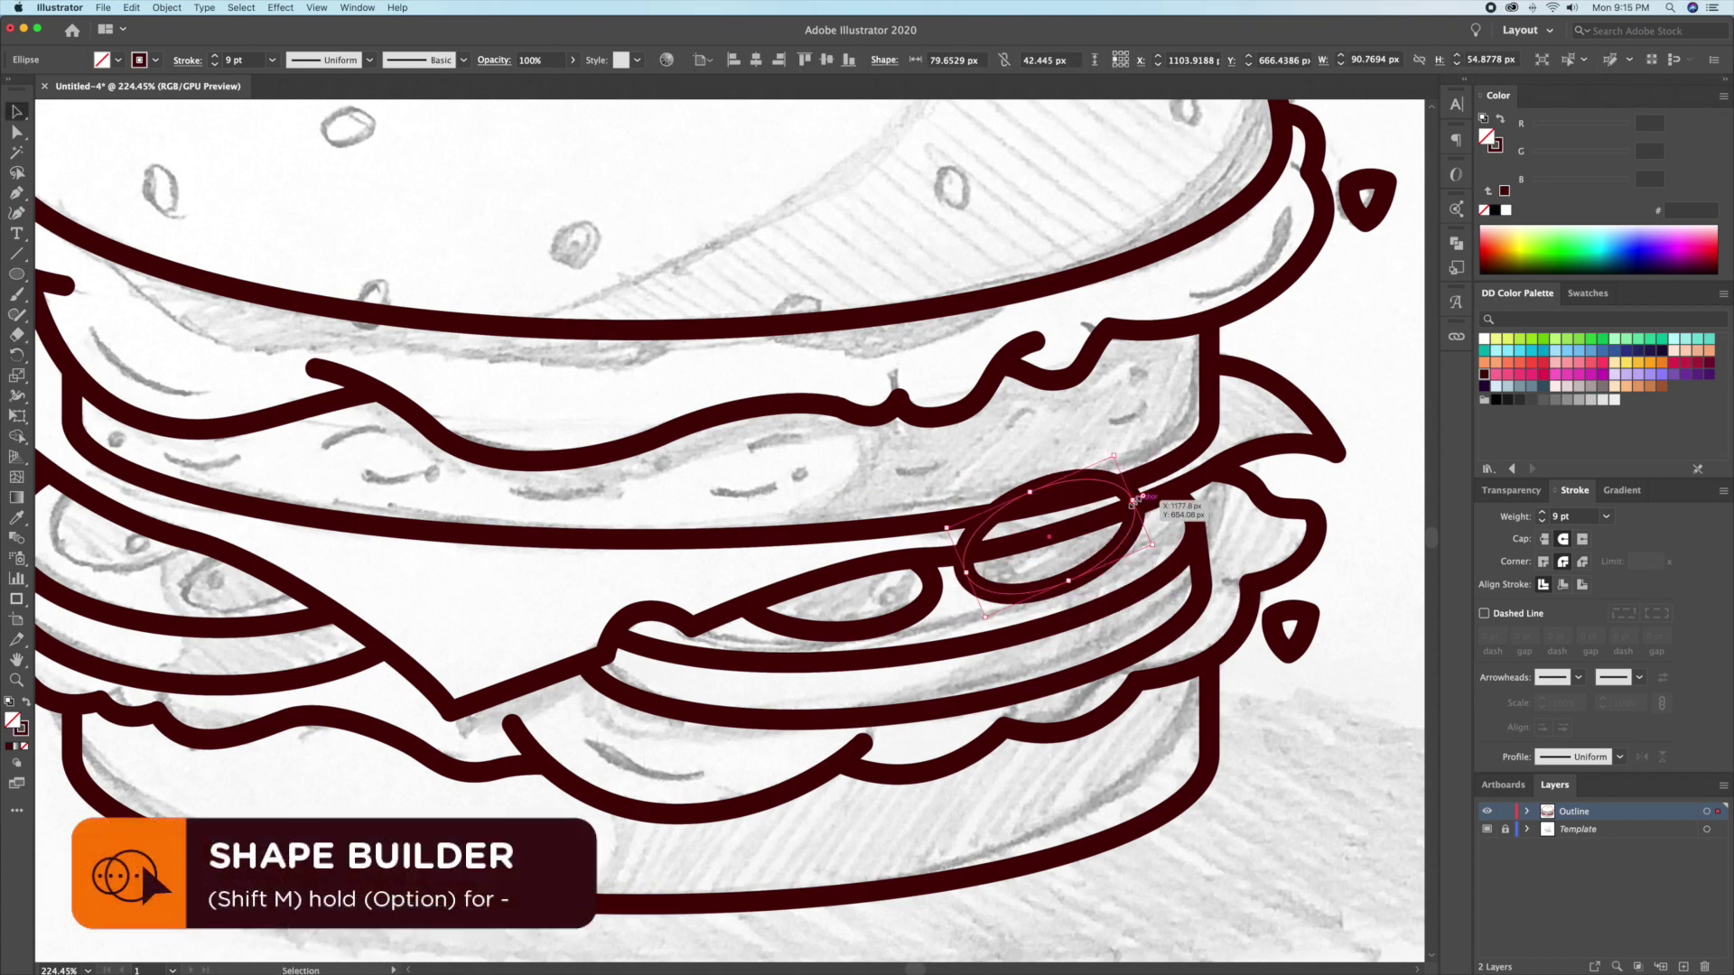
pyautogui.moveTo(1001, 595); pyautogui.dragTo(988, 597)
pyautogui.press('Delete')
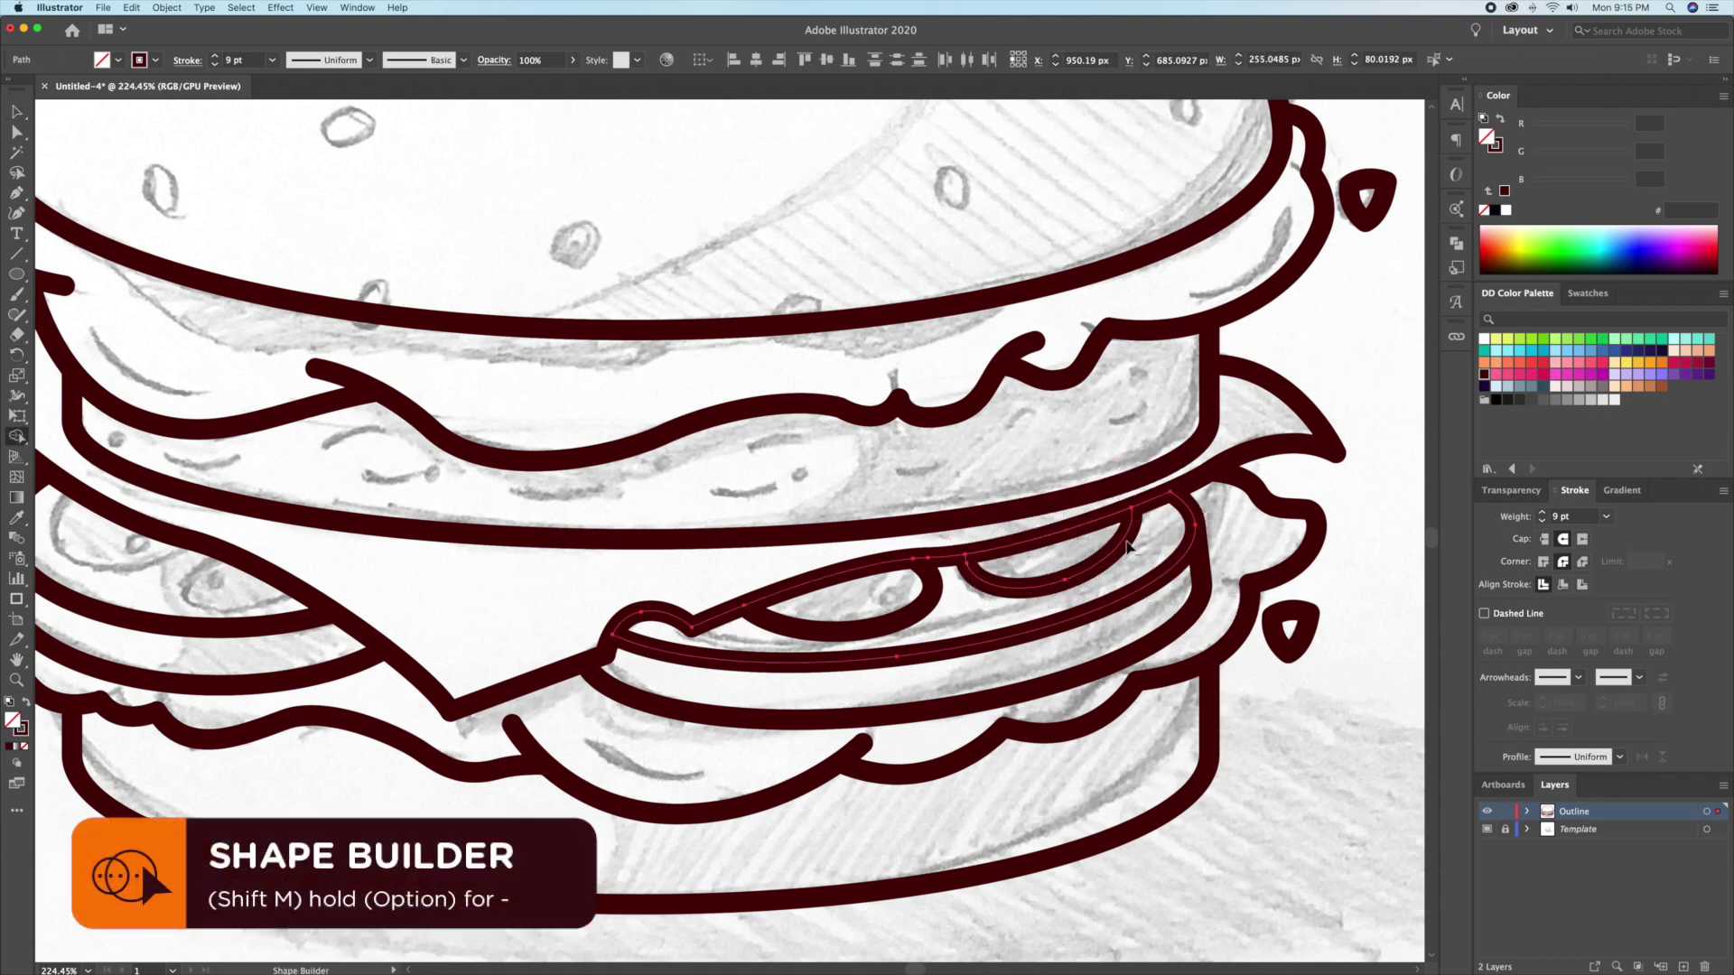
# Draw an ellipse over the left tomato slice's outer seed pocket and trim it to the slice's edge
pyautogui.press('l')
pyautogui.hscroll(-10, 562, 509)
pyautogui.press('v')
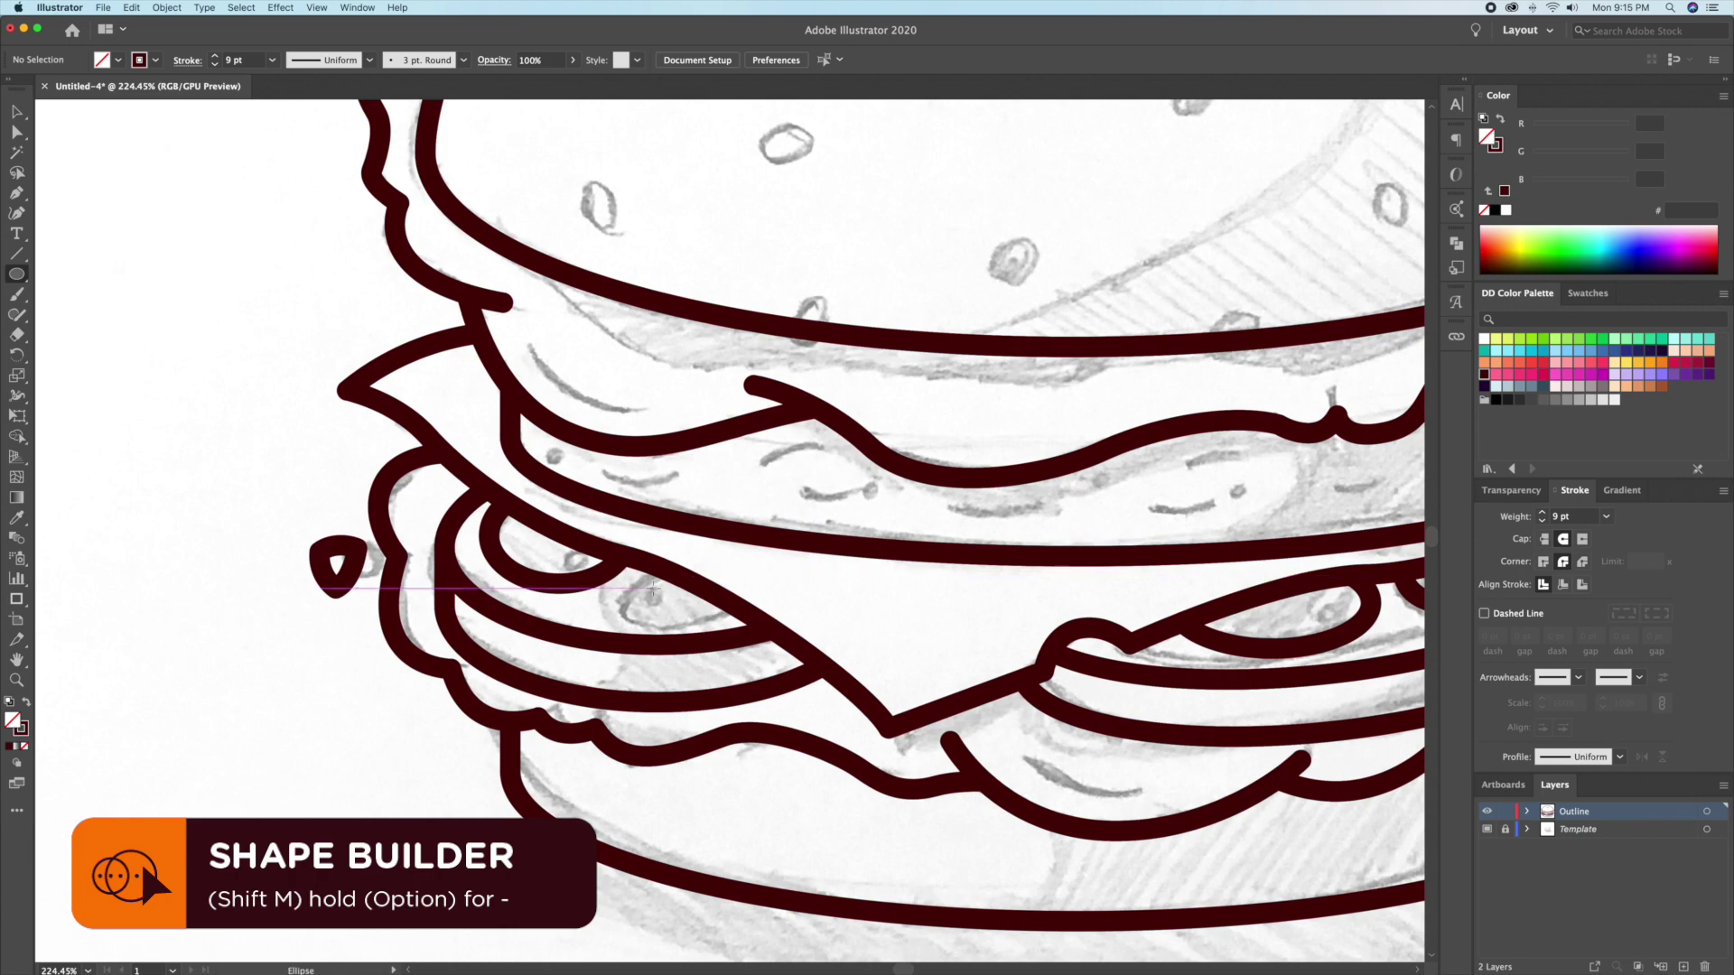